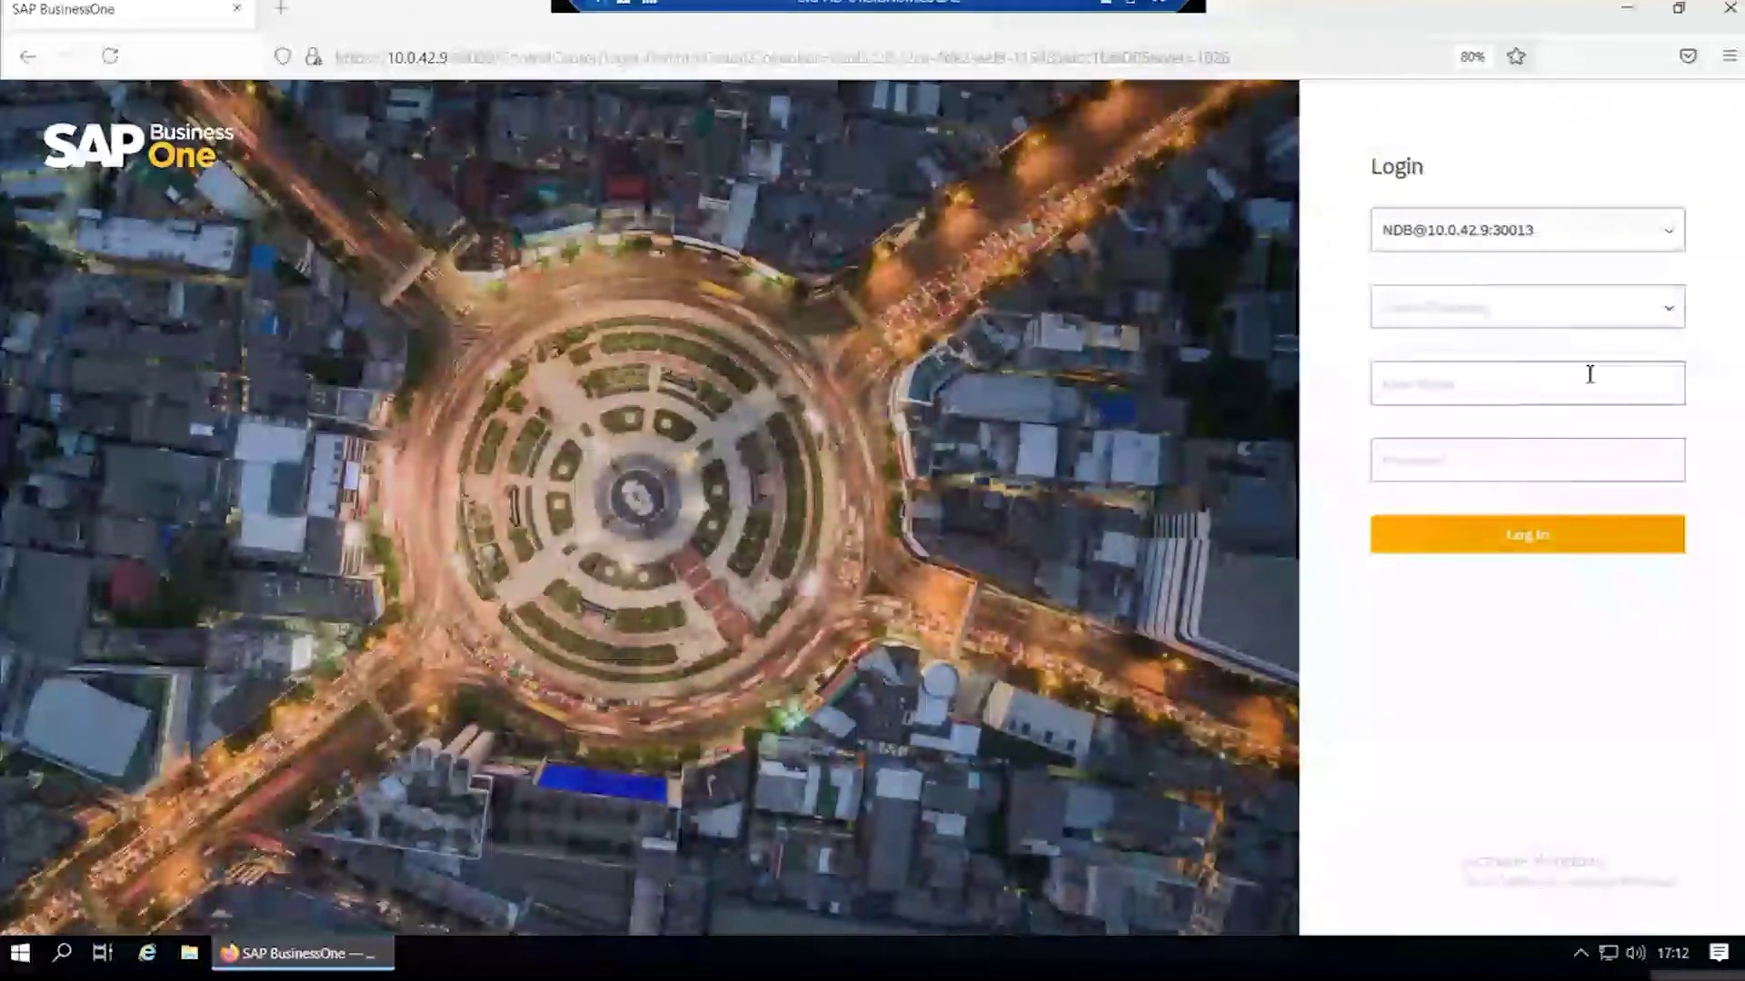
- Choose the Signum Solutions Ltd company on the login screen and start entering the user name
click(1672, 309)
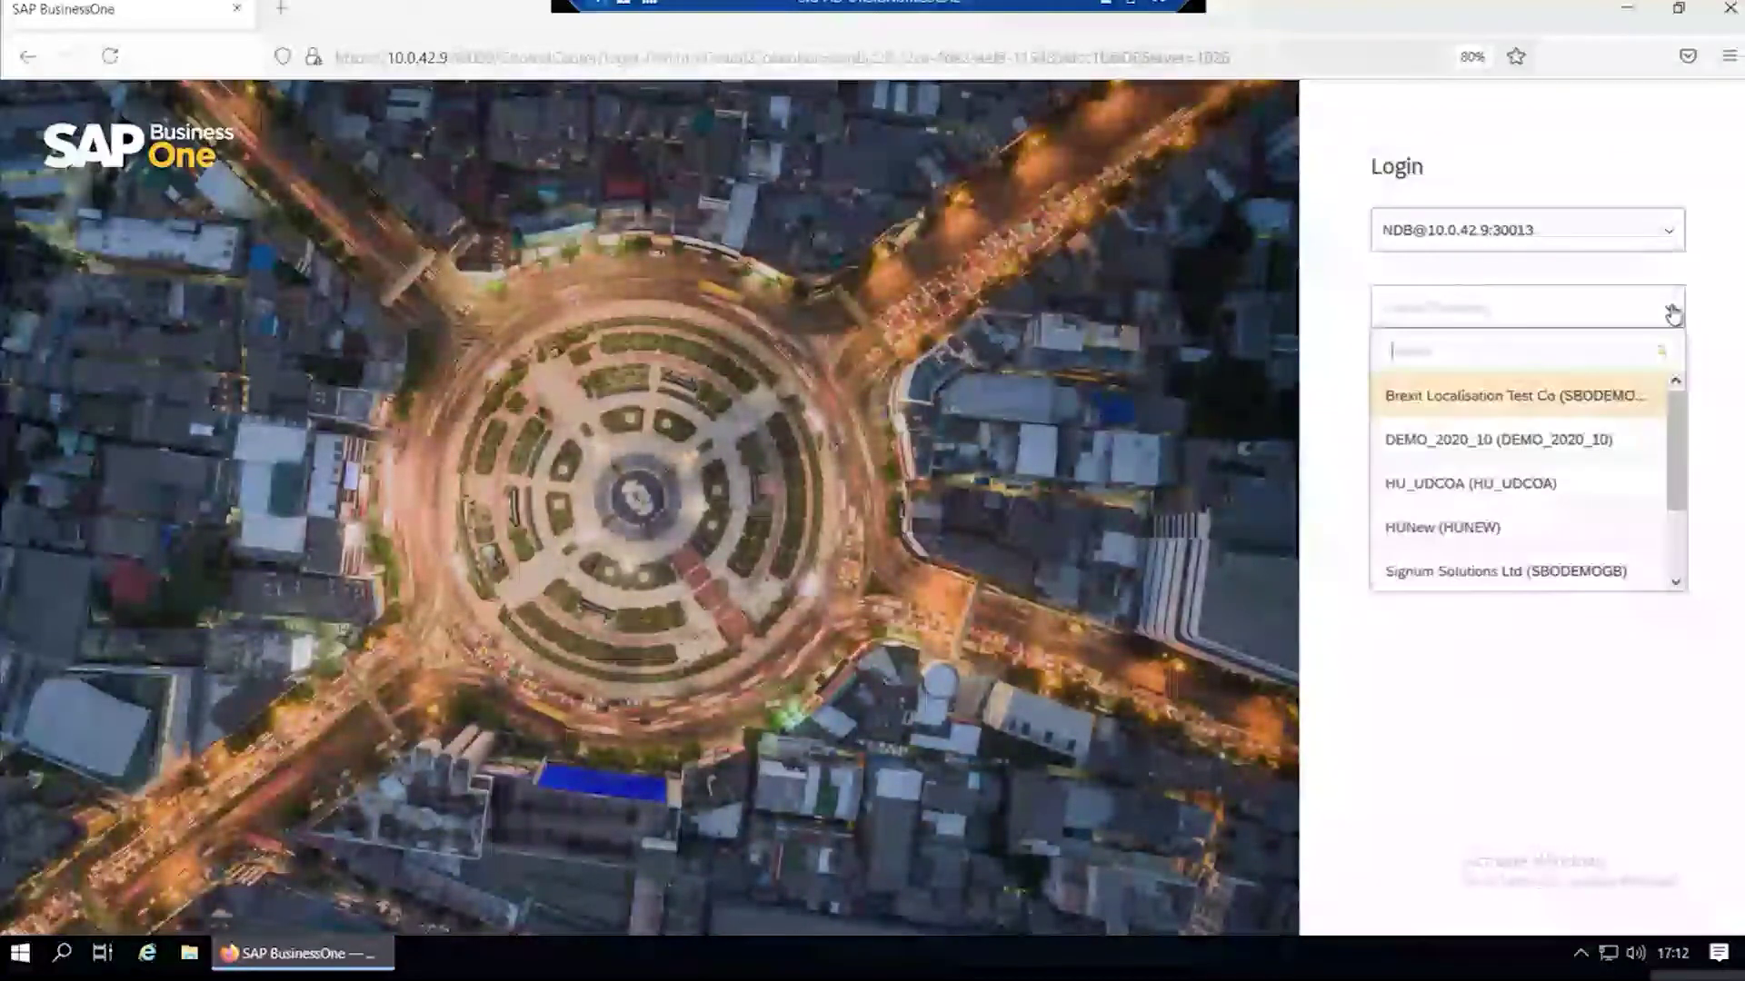
click(1606, 571)
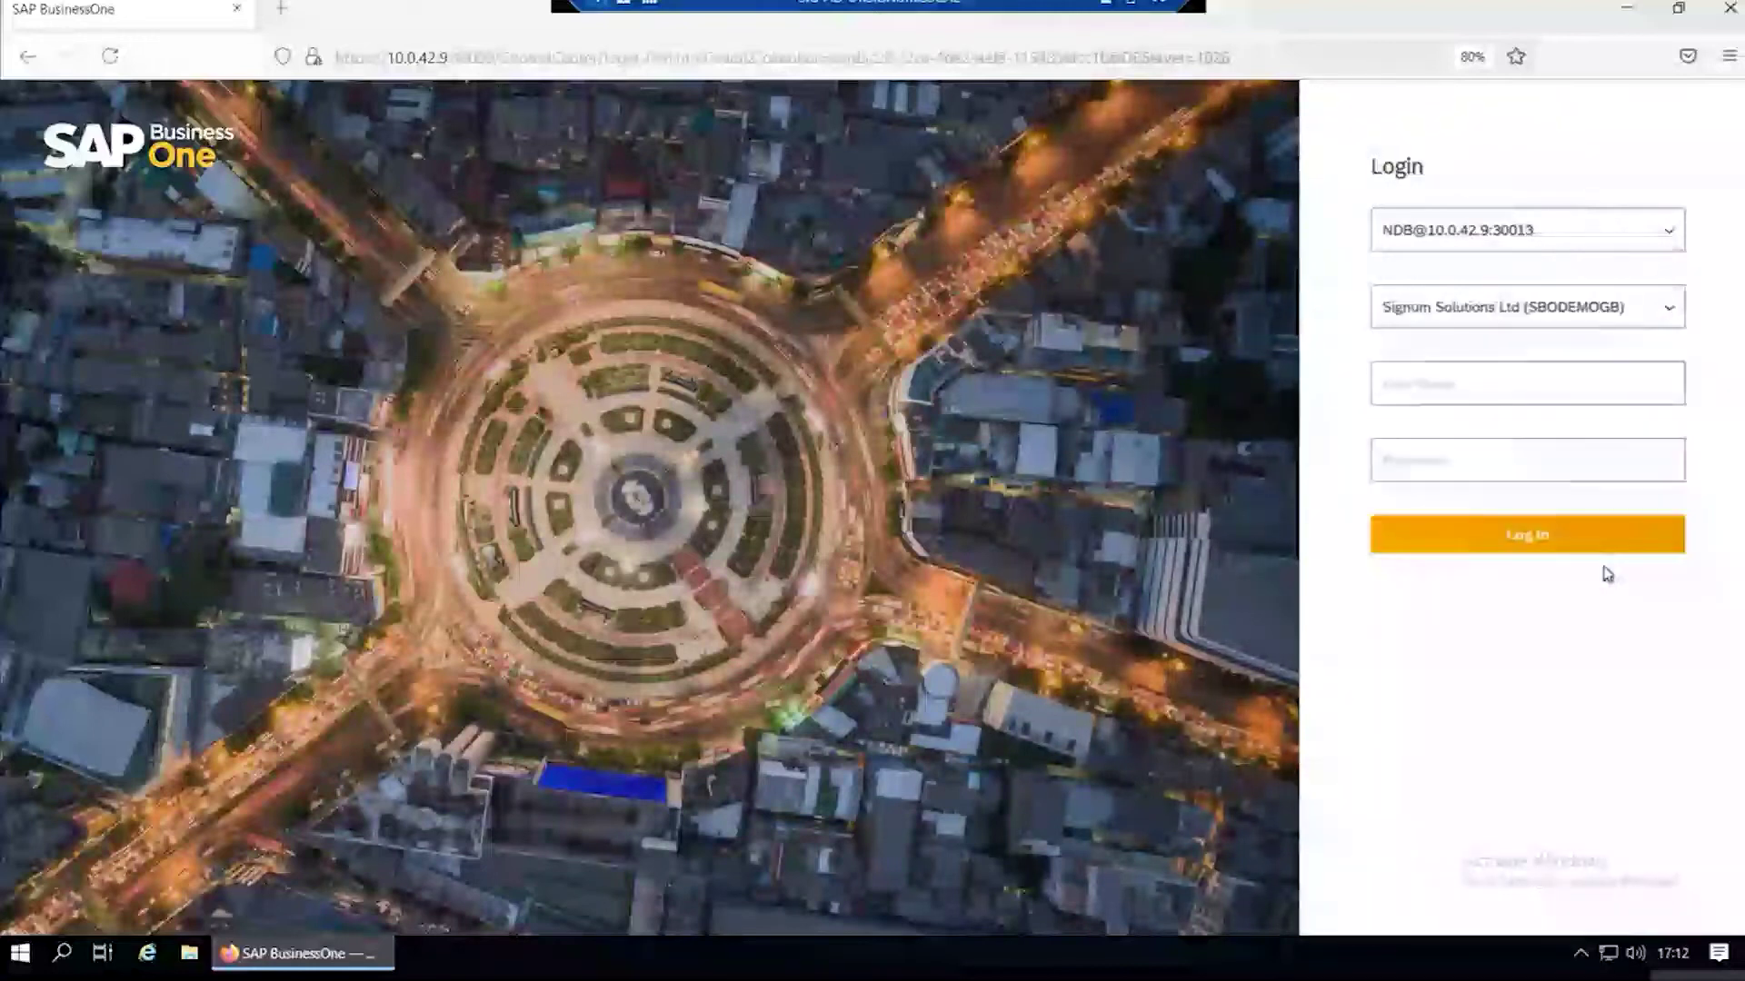
click(1472, 390)
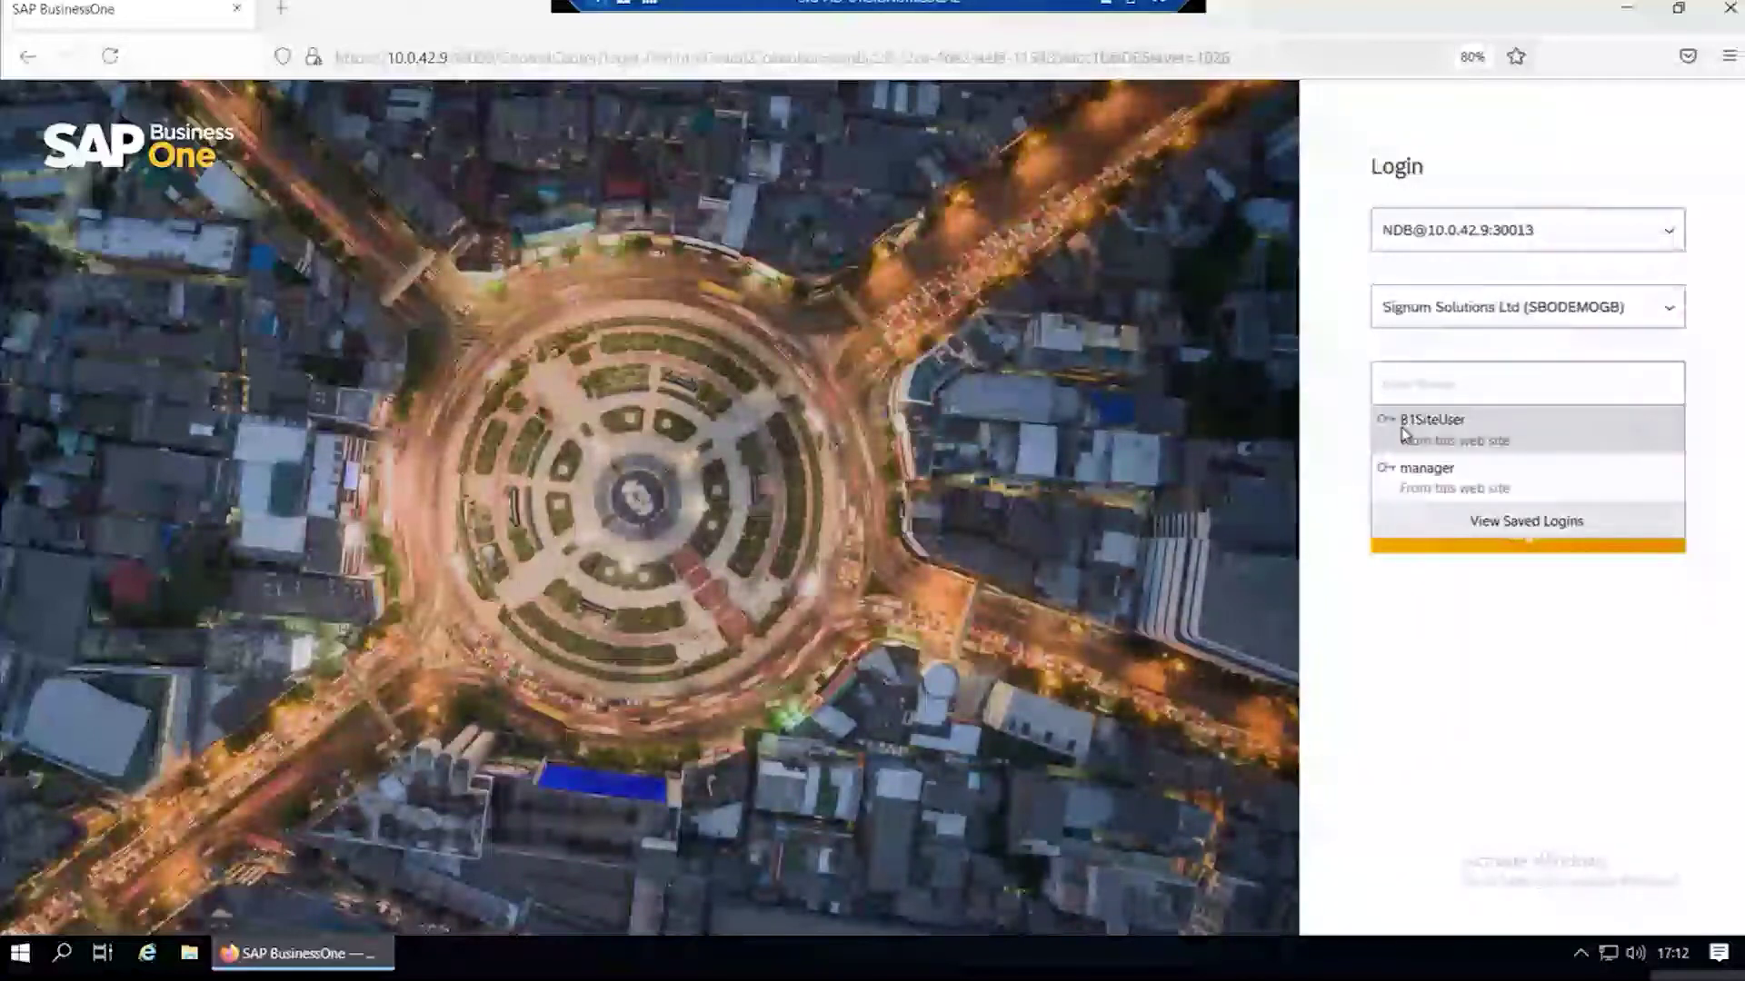
text(manag)
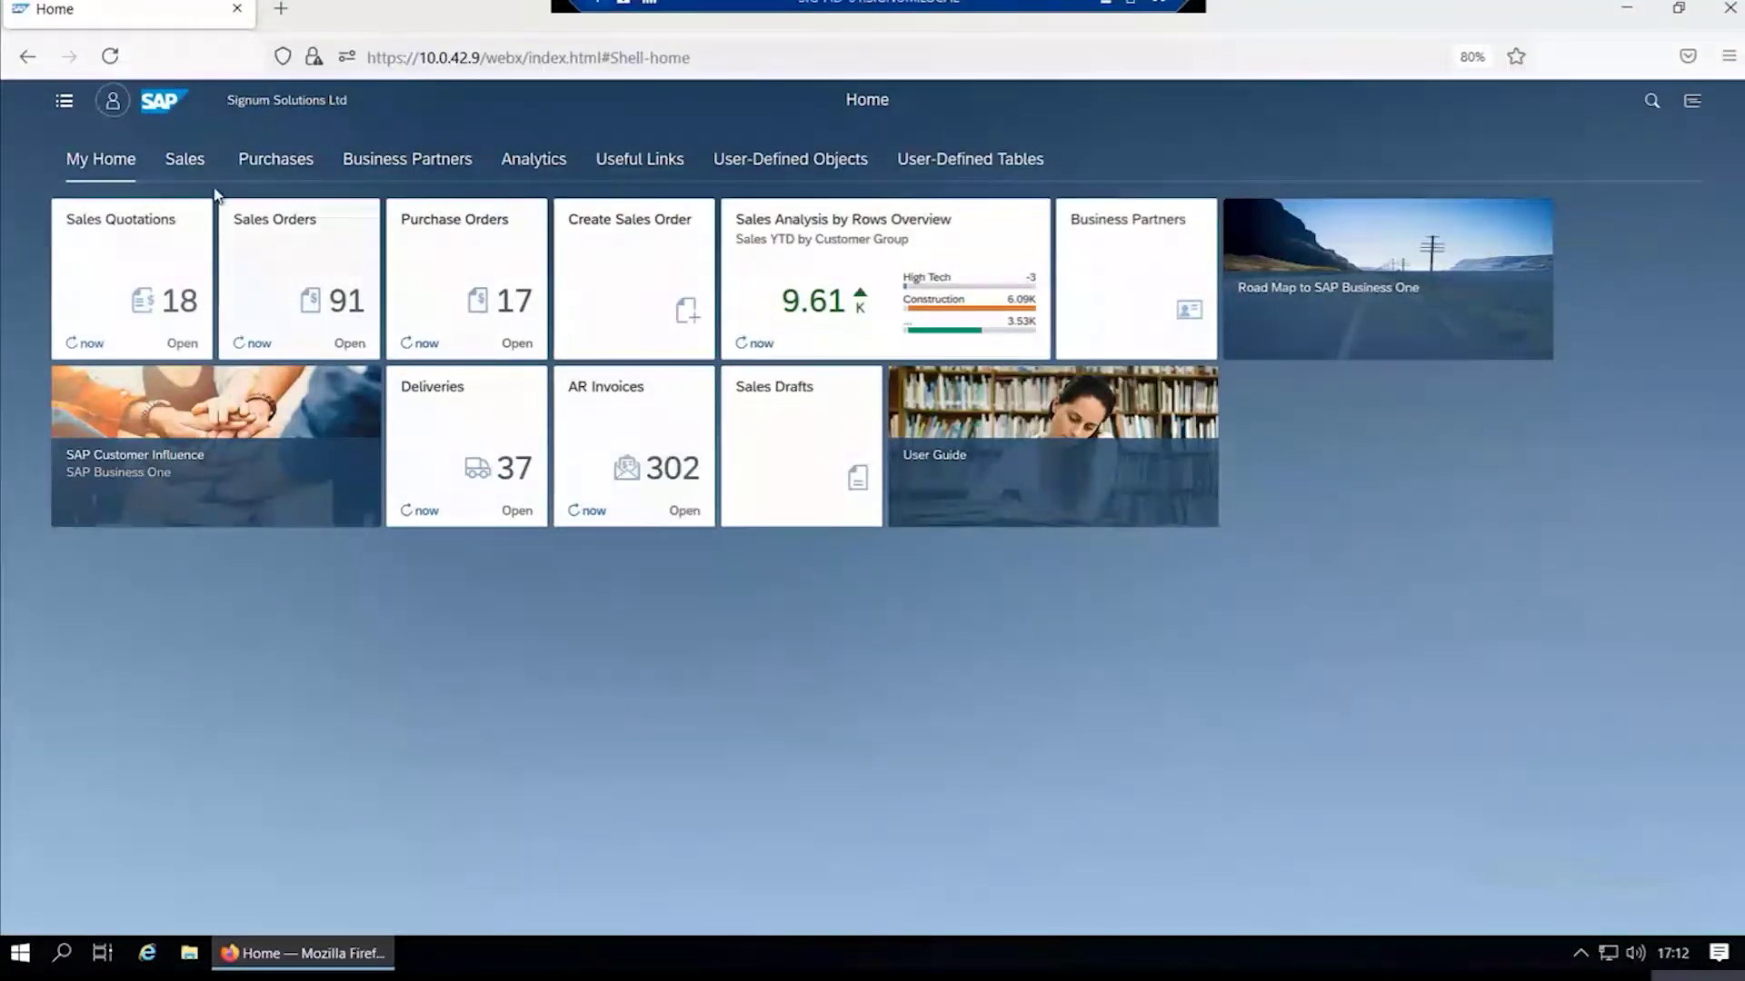
- Browse the Sales, Purchases and Business Partners tile groups, then open AR Invoices from My Home
click(184, 165)
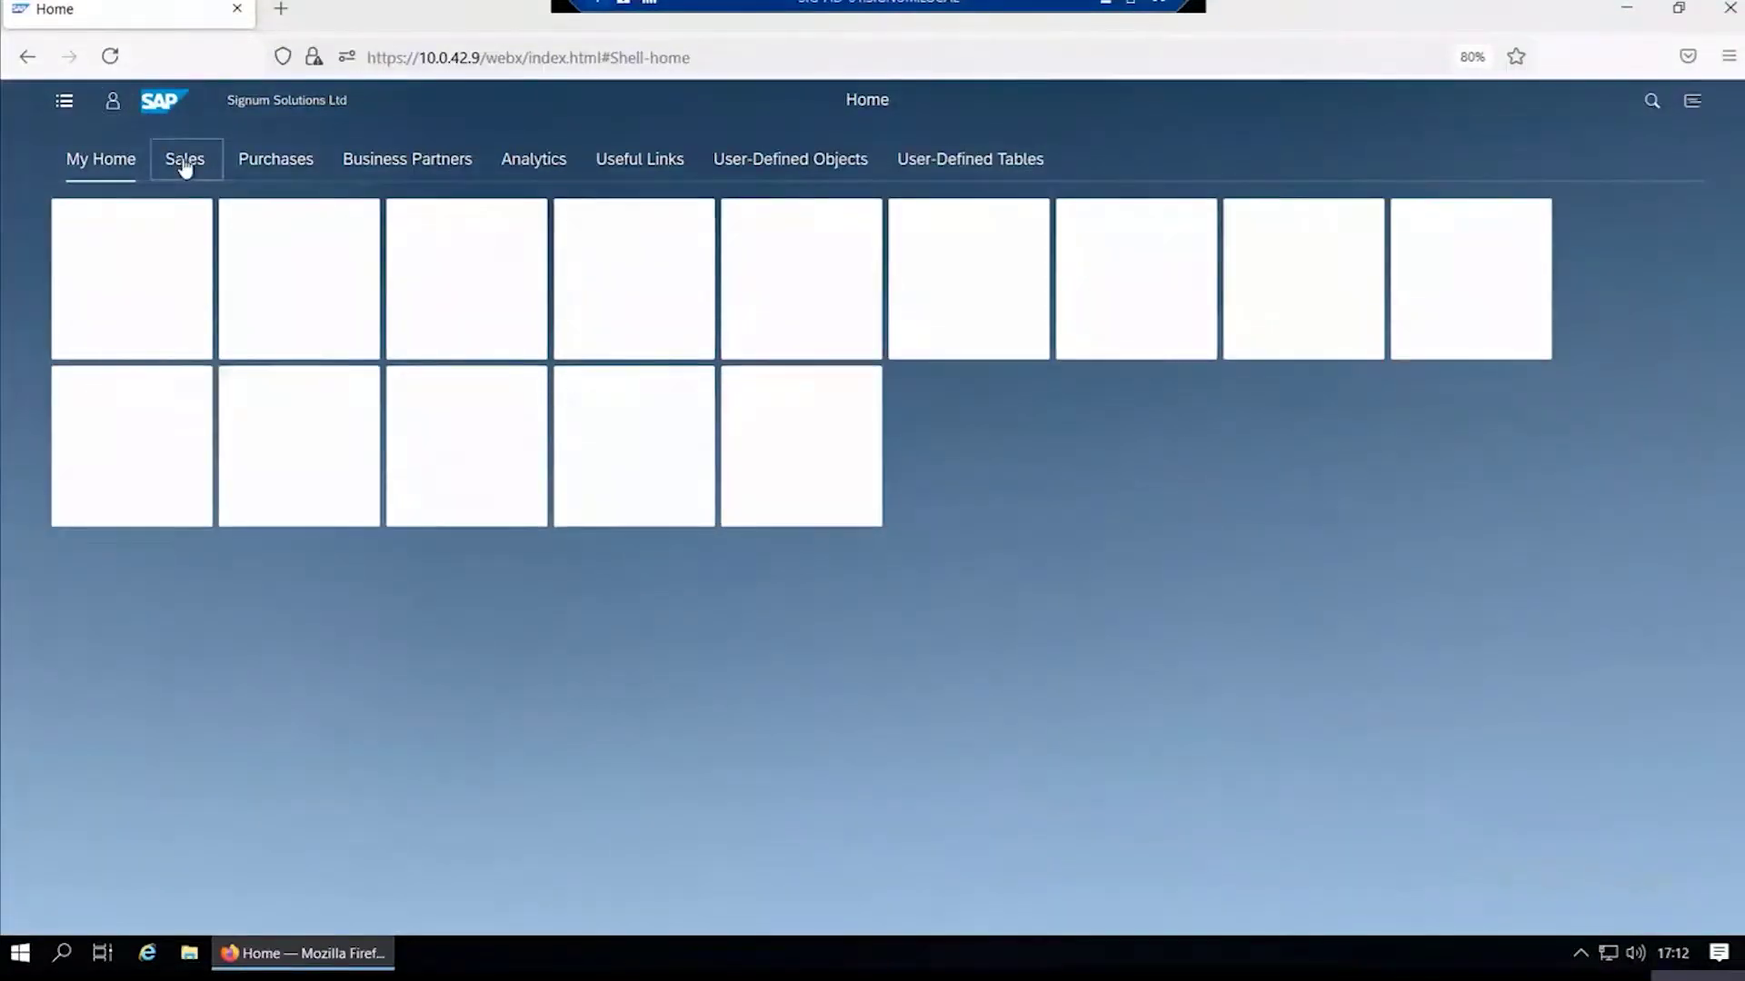
click(273, 169)
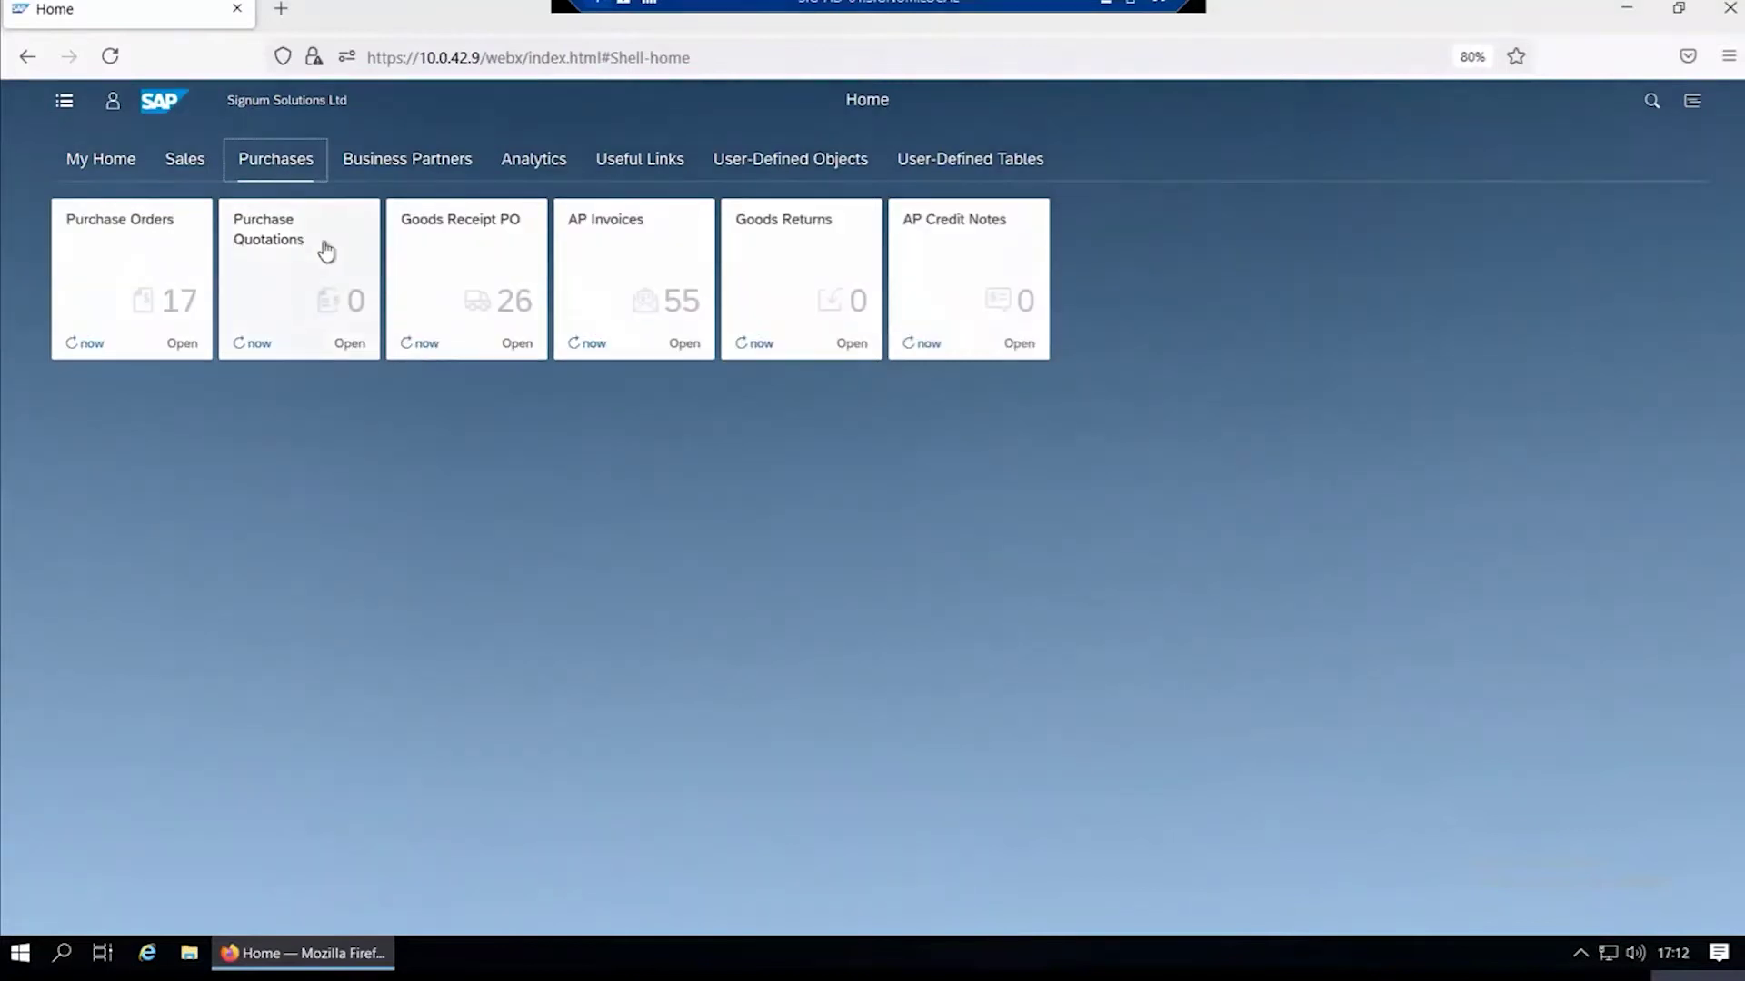
click(400, 173)
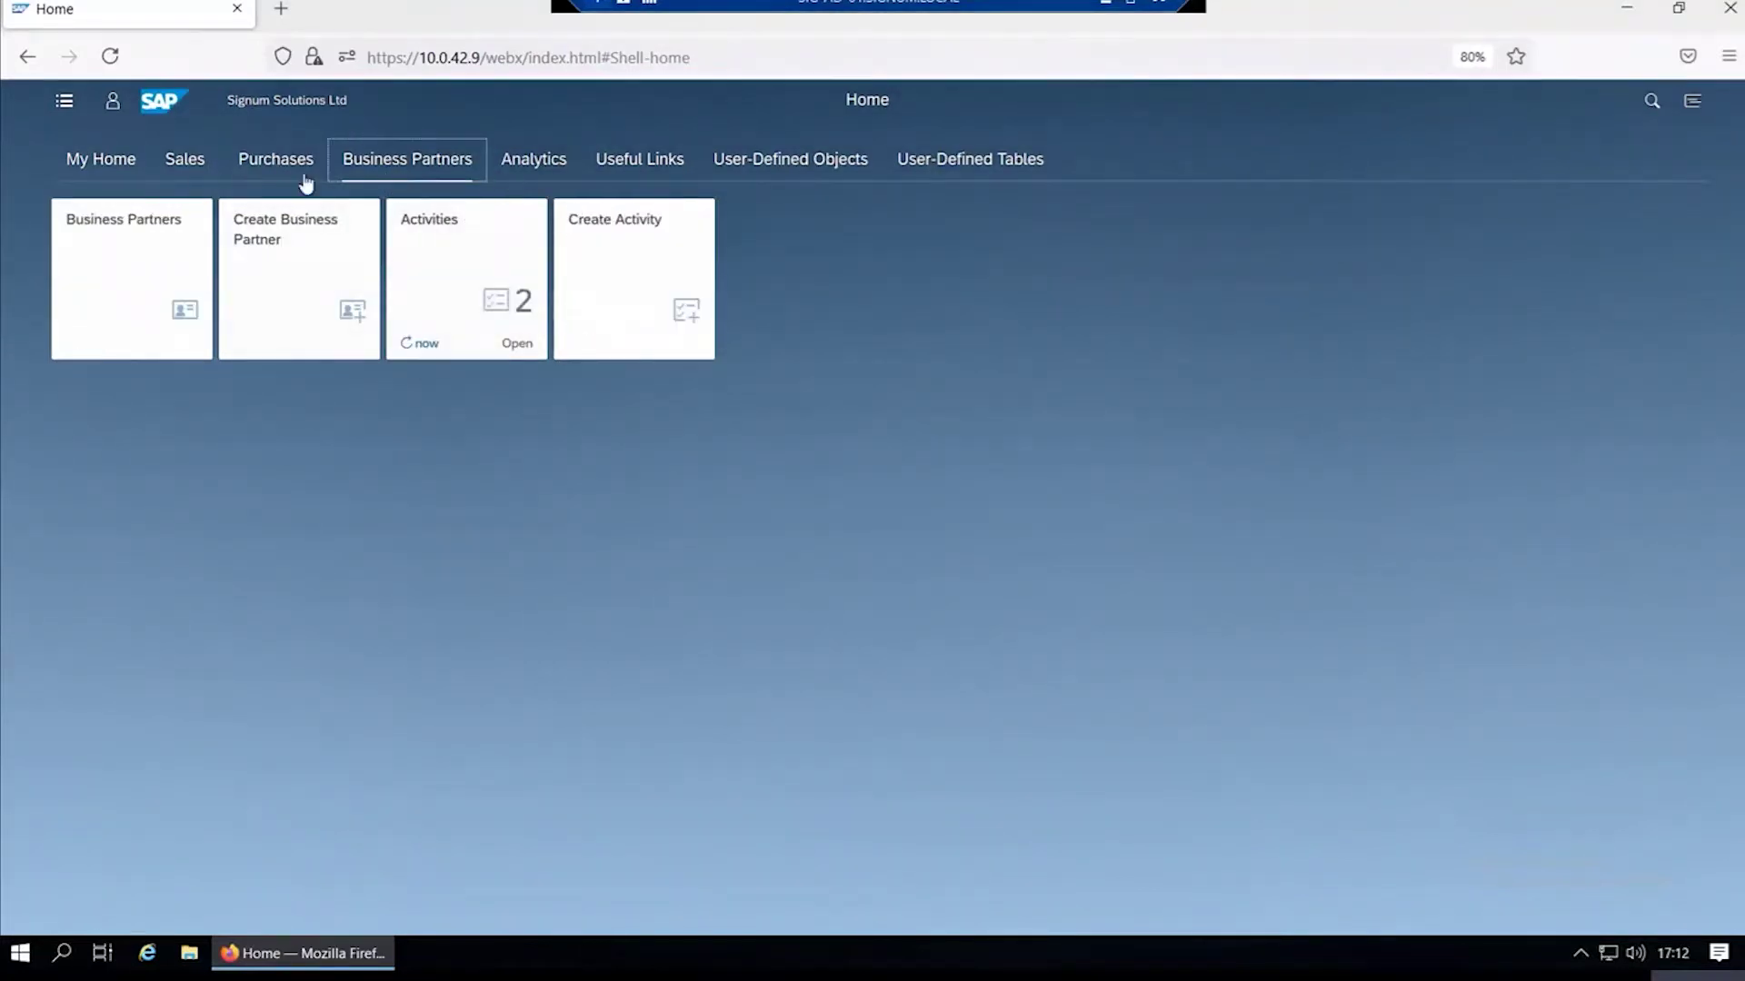
click(111, 173)
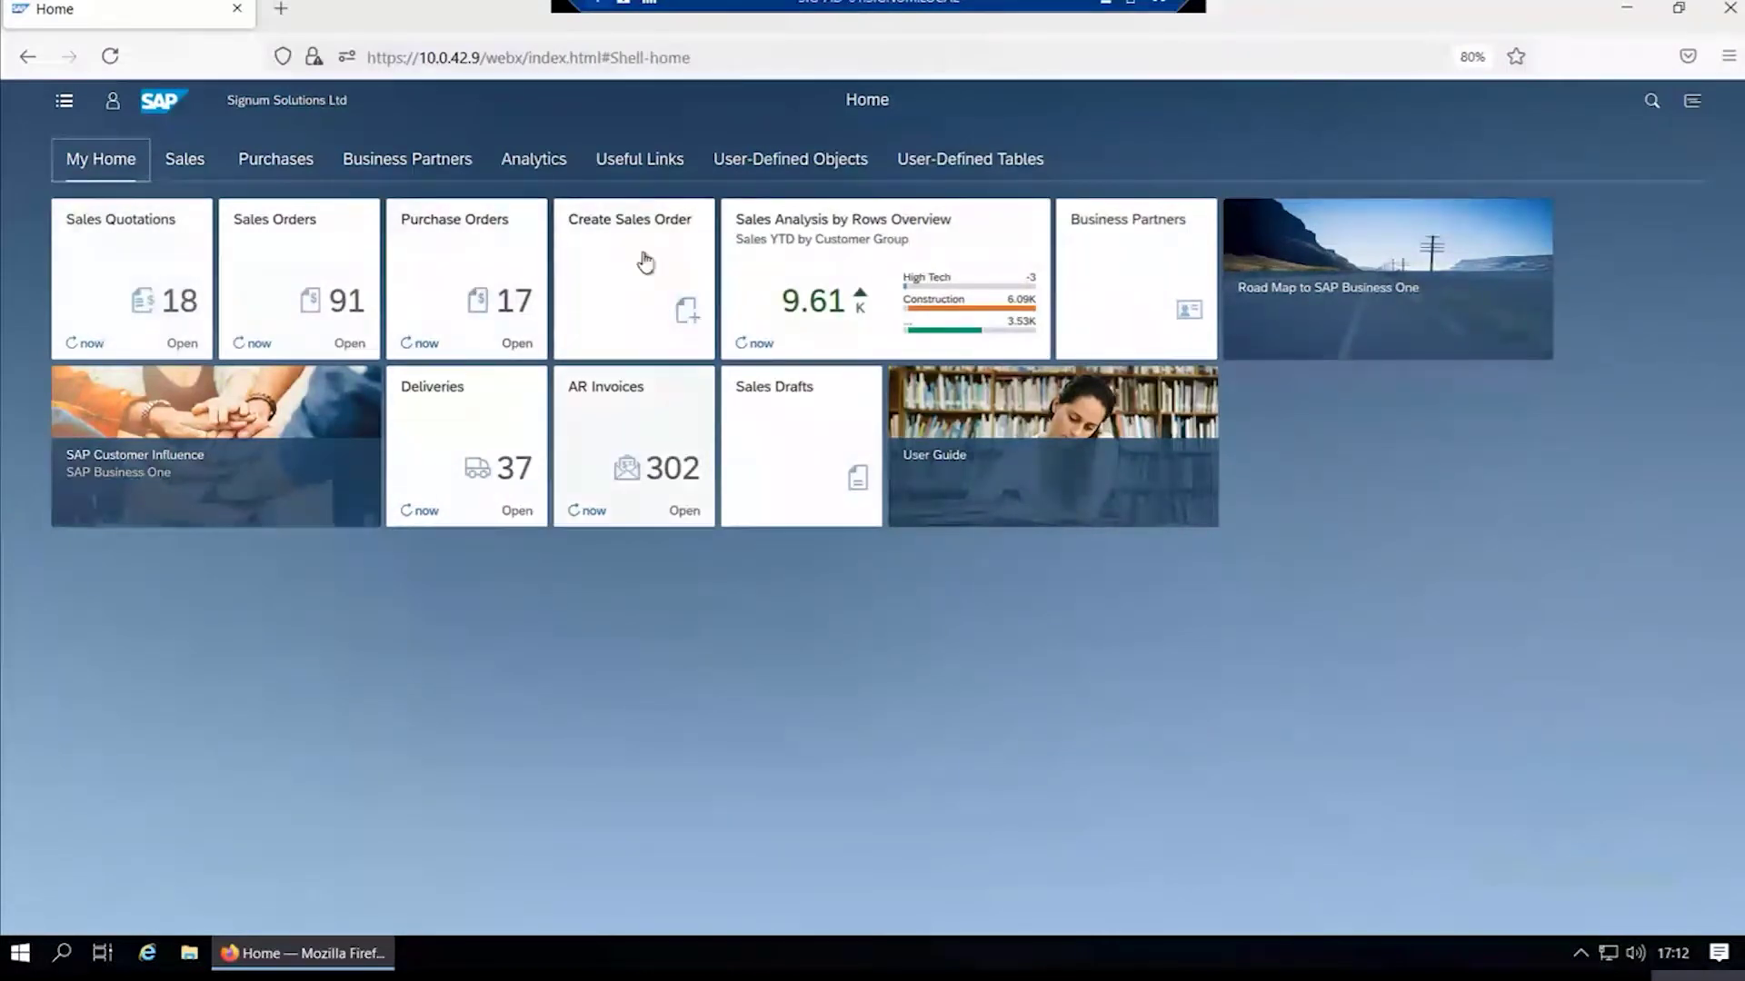
click(700, 468)
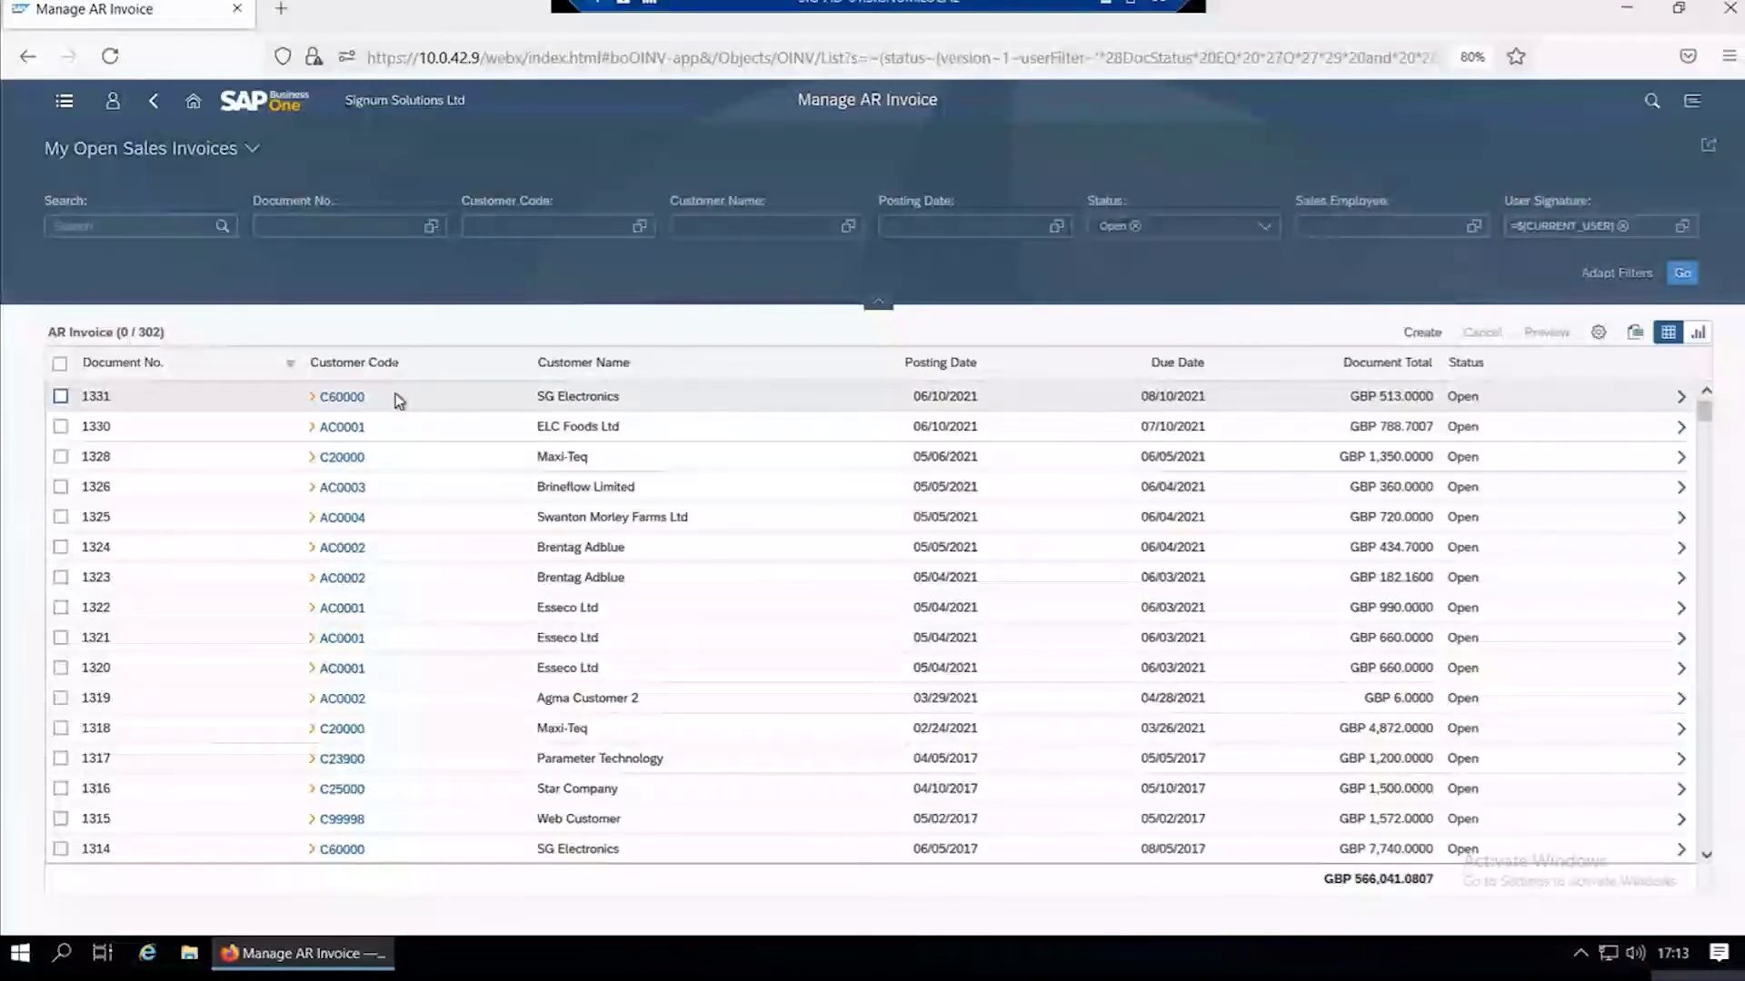
- Switch the AR invoice list to the Standard view with all 1329 invoices and open Adapt Filters
click(252, 148)
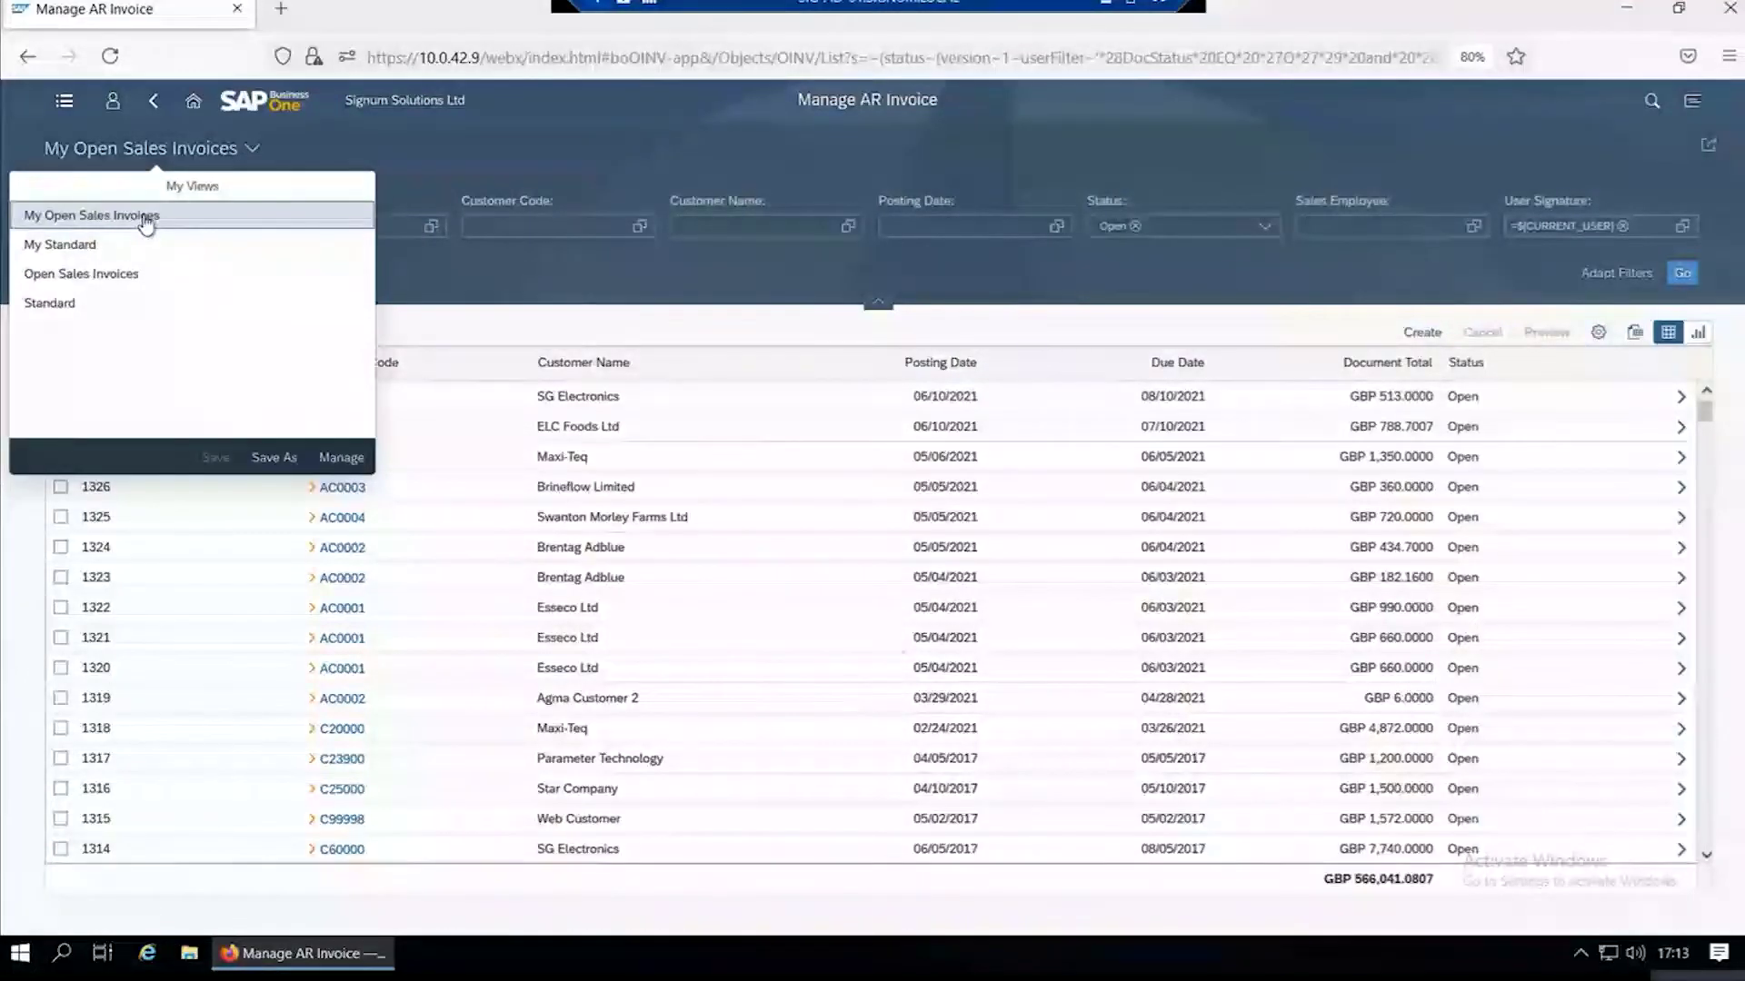
click(50, 304)
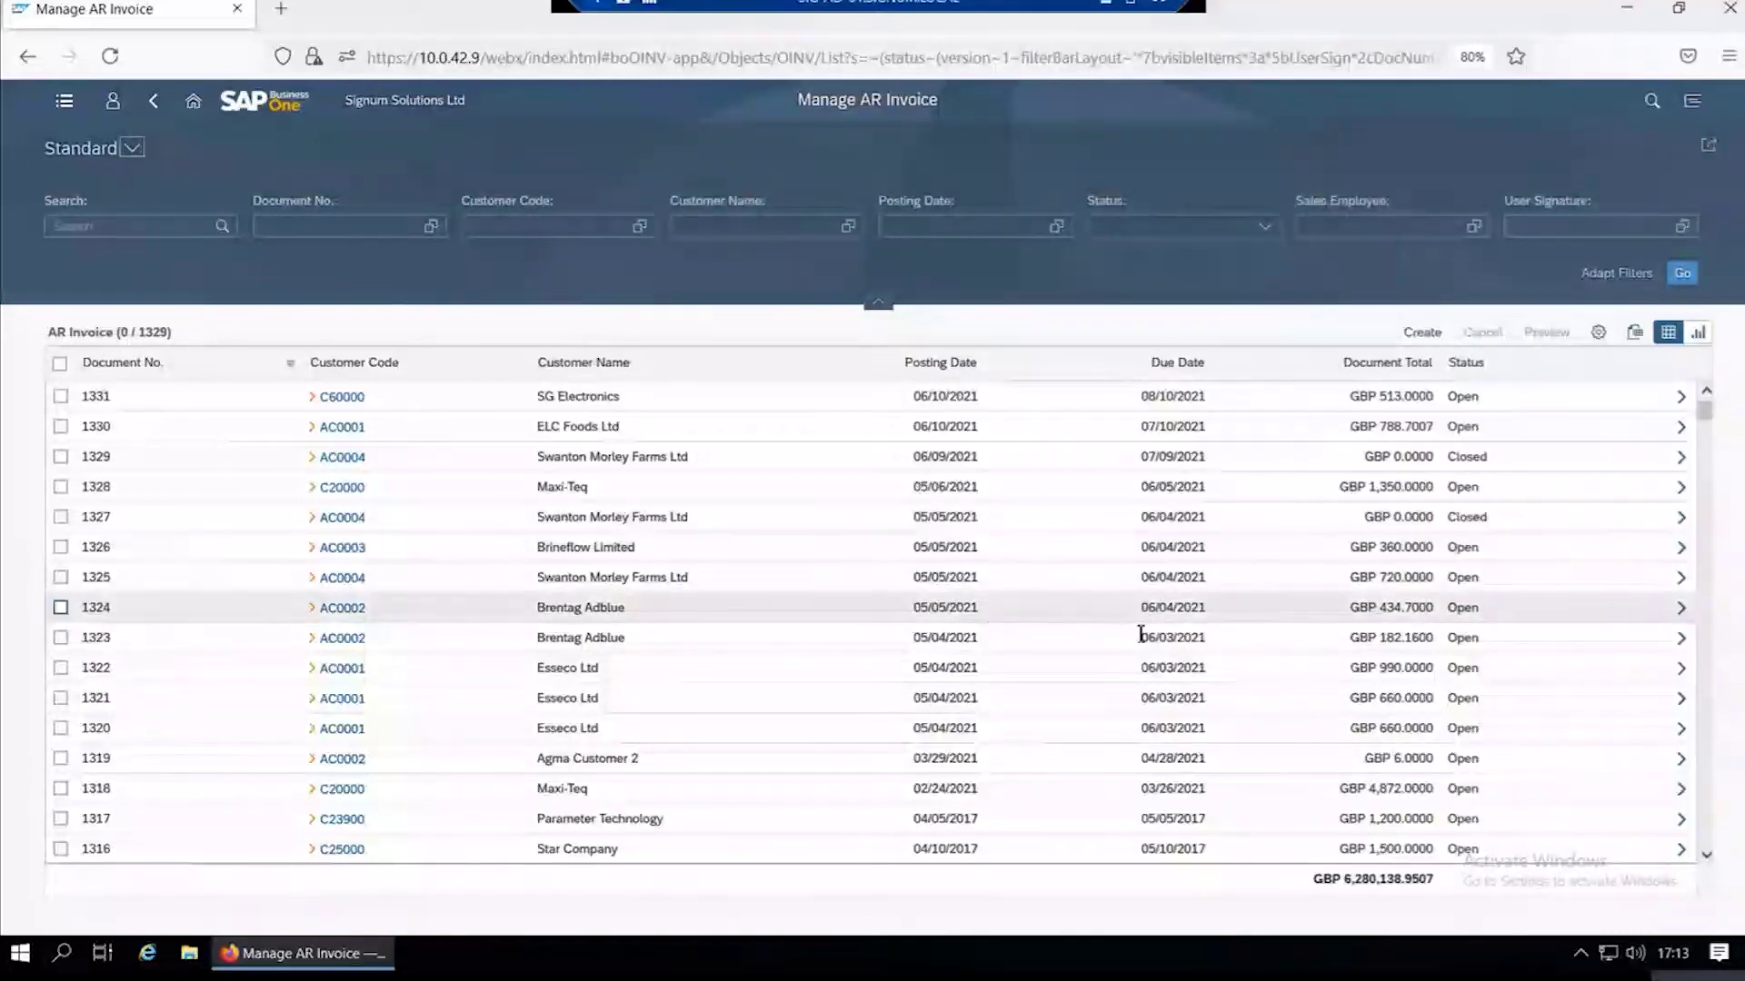
click(1607, 277)
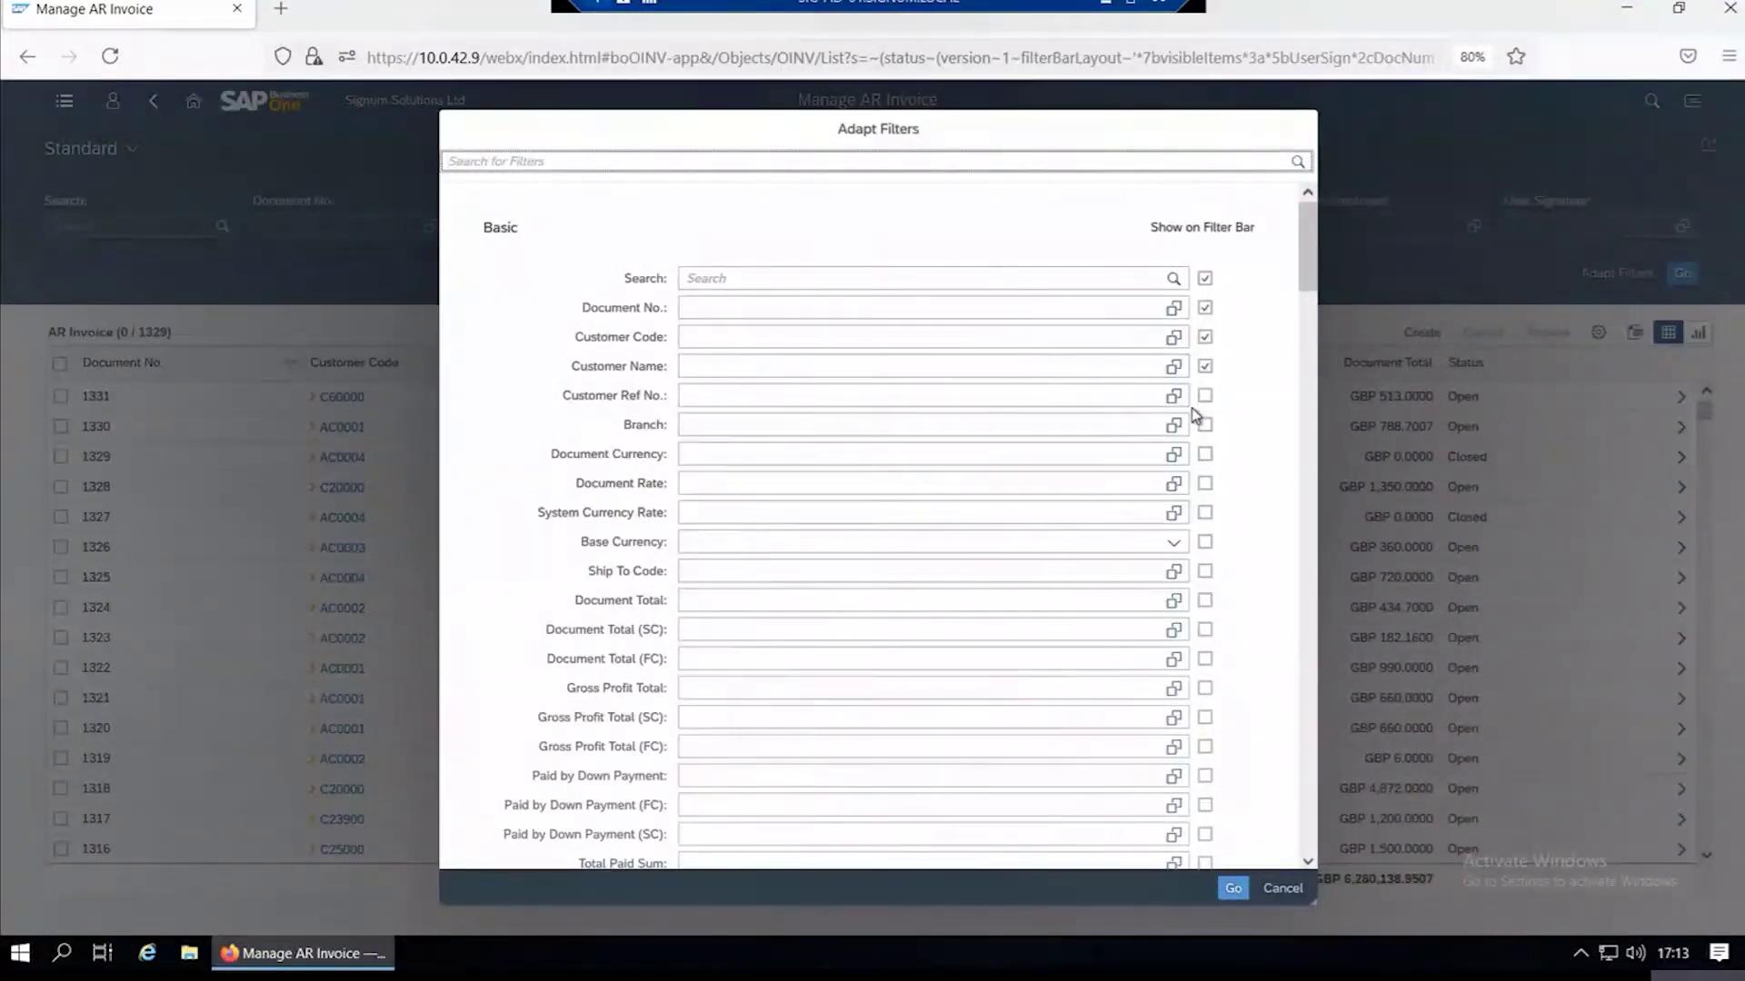
click(1282, 889)
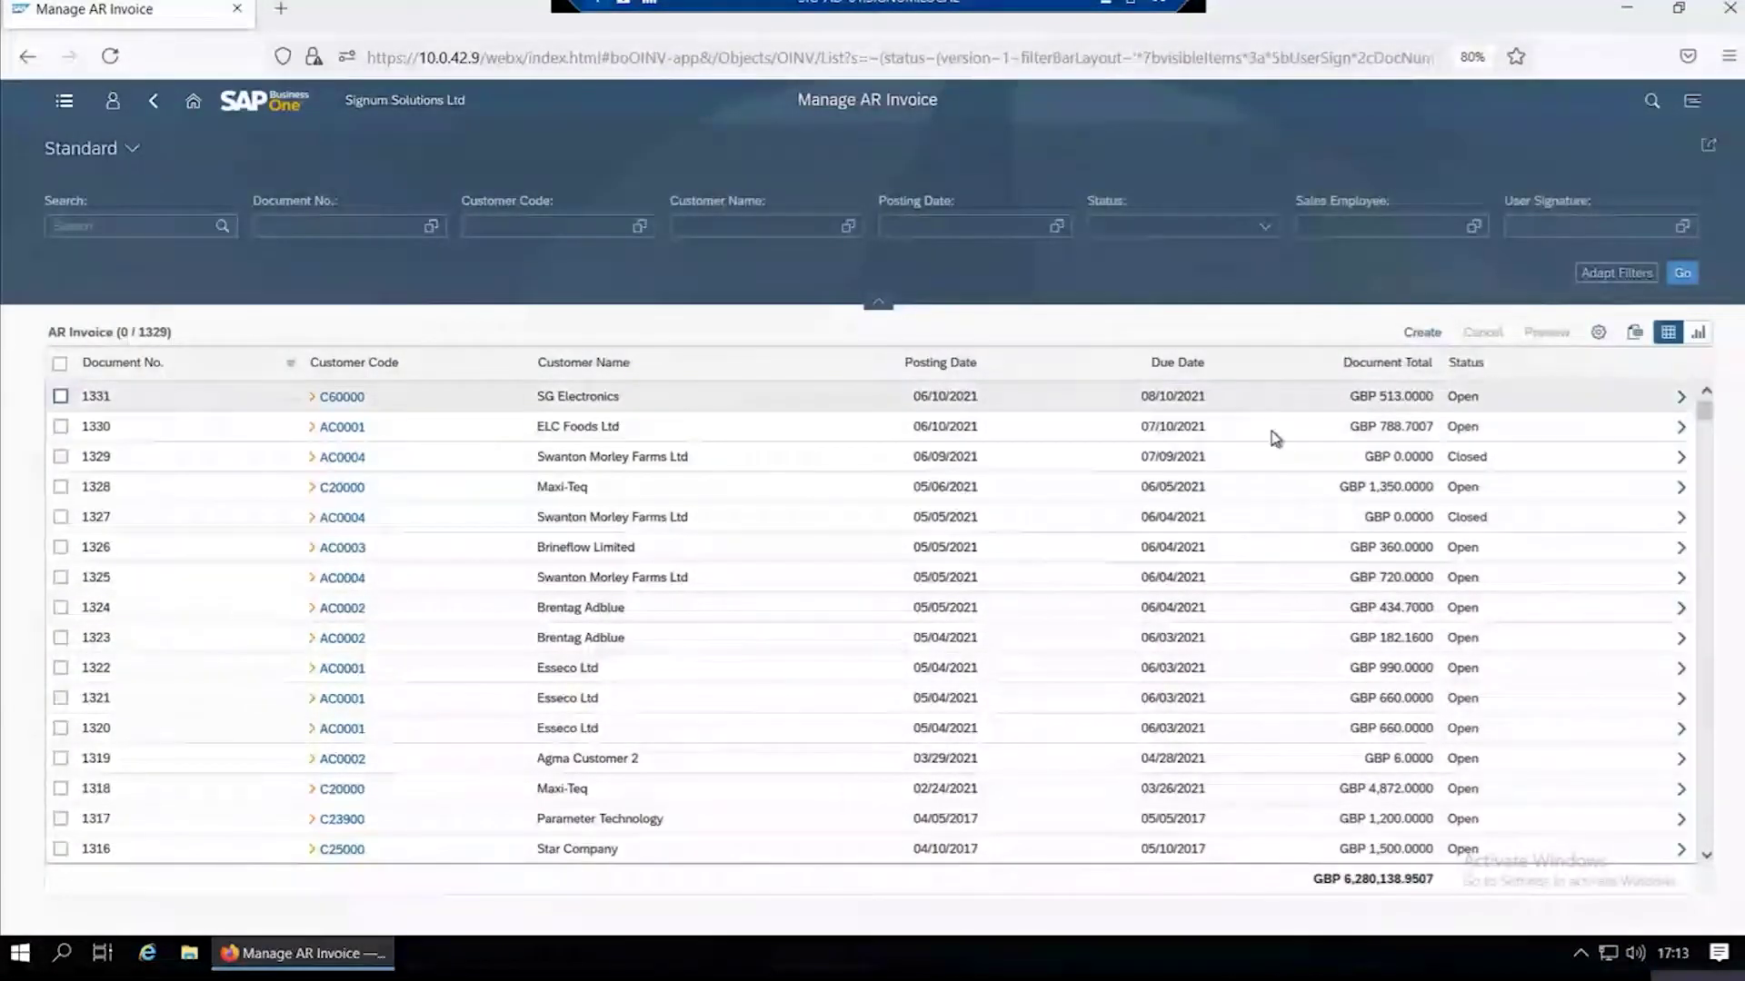
click(1681, 400)
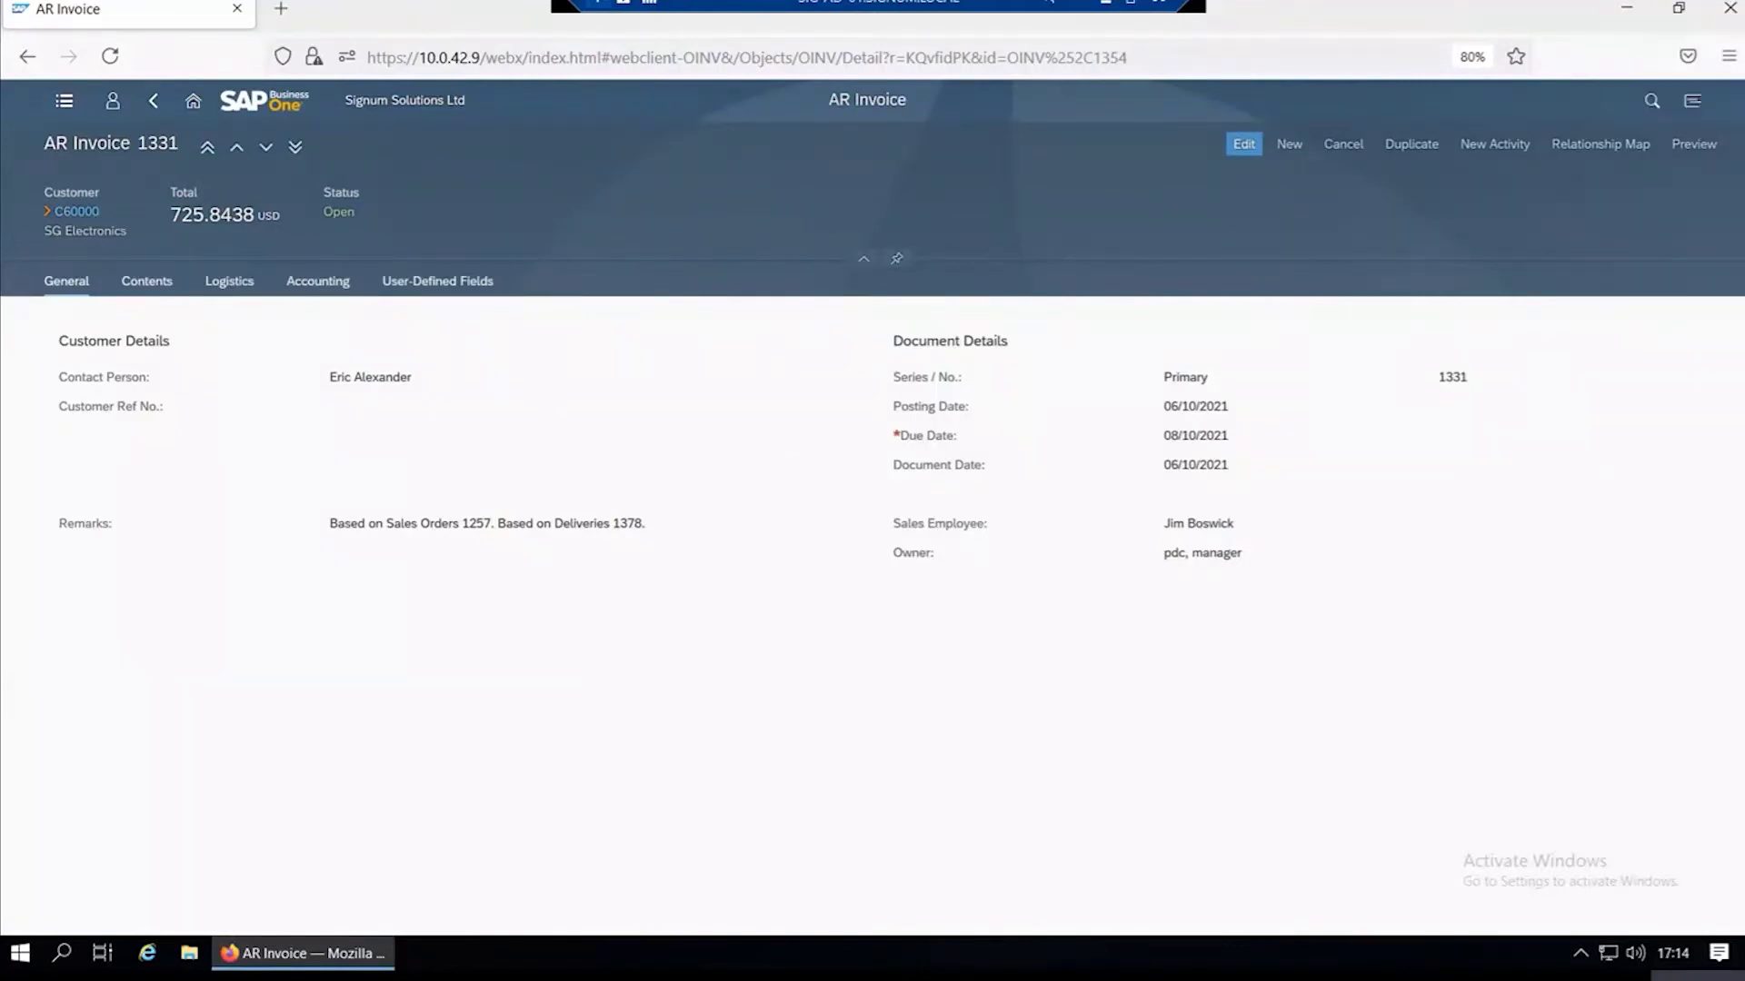
- Review invoice 1331's Contents, Logistics and Accounting tabs, then show its Relationship Map
click(168, 287)
click(235, 287)
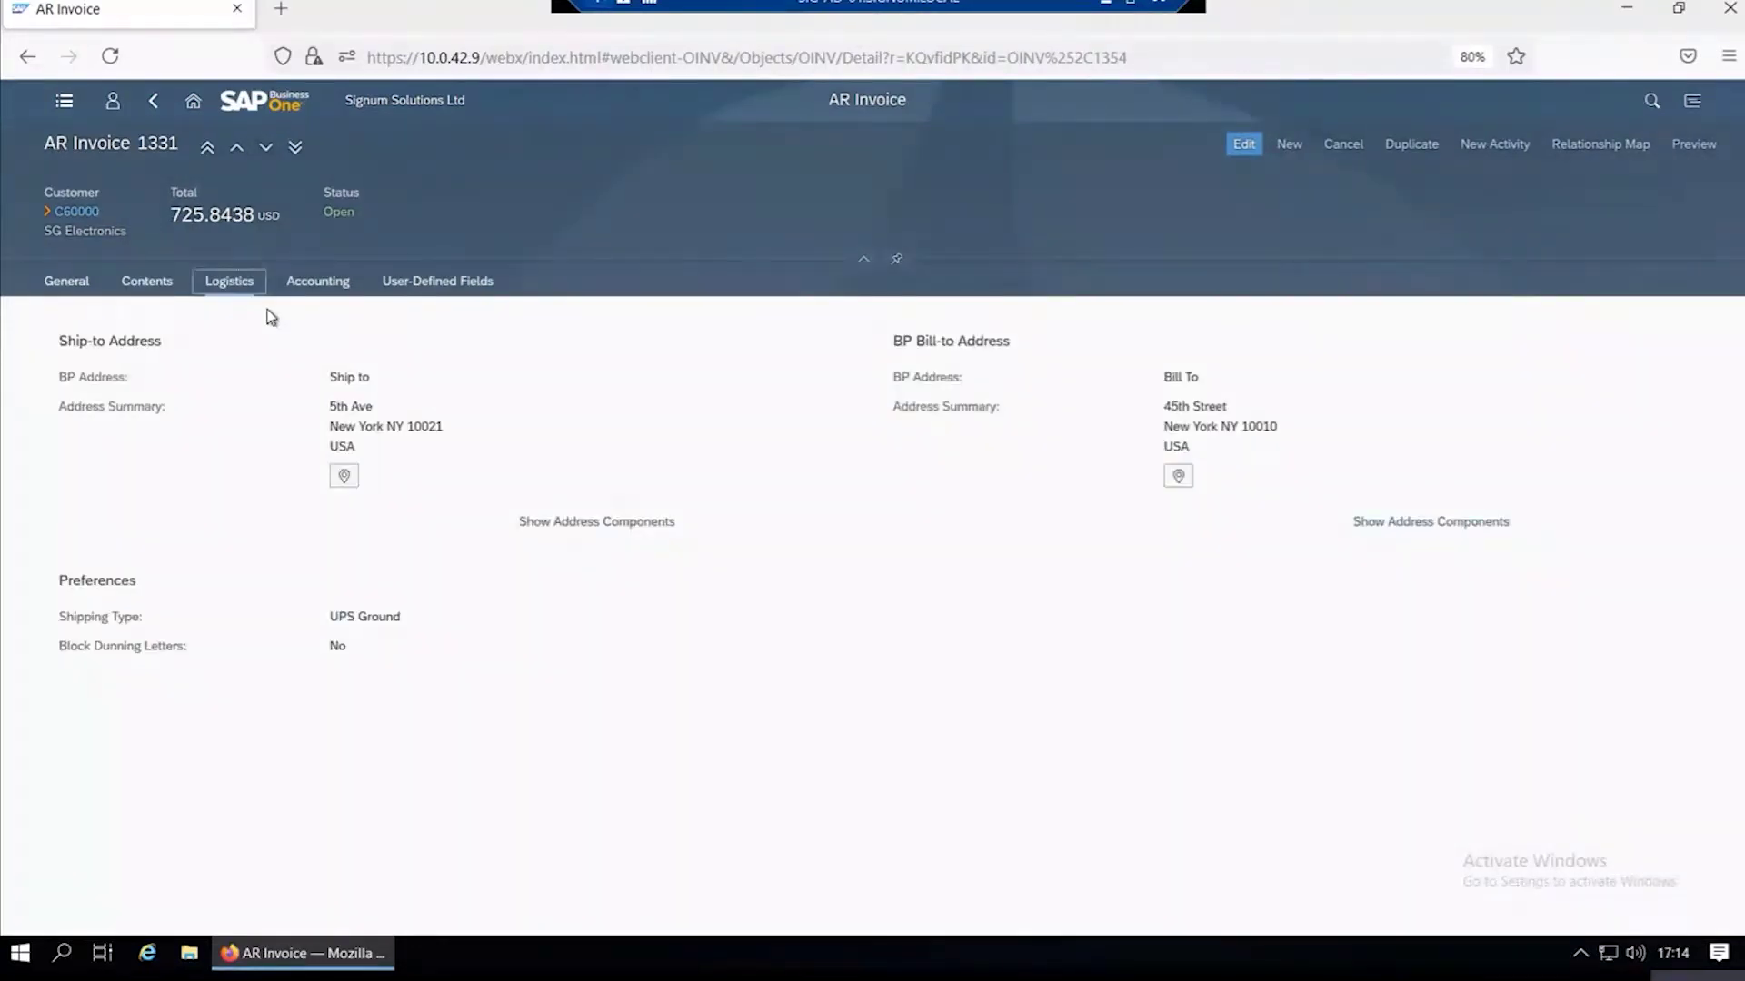
click(325, 287)
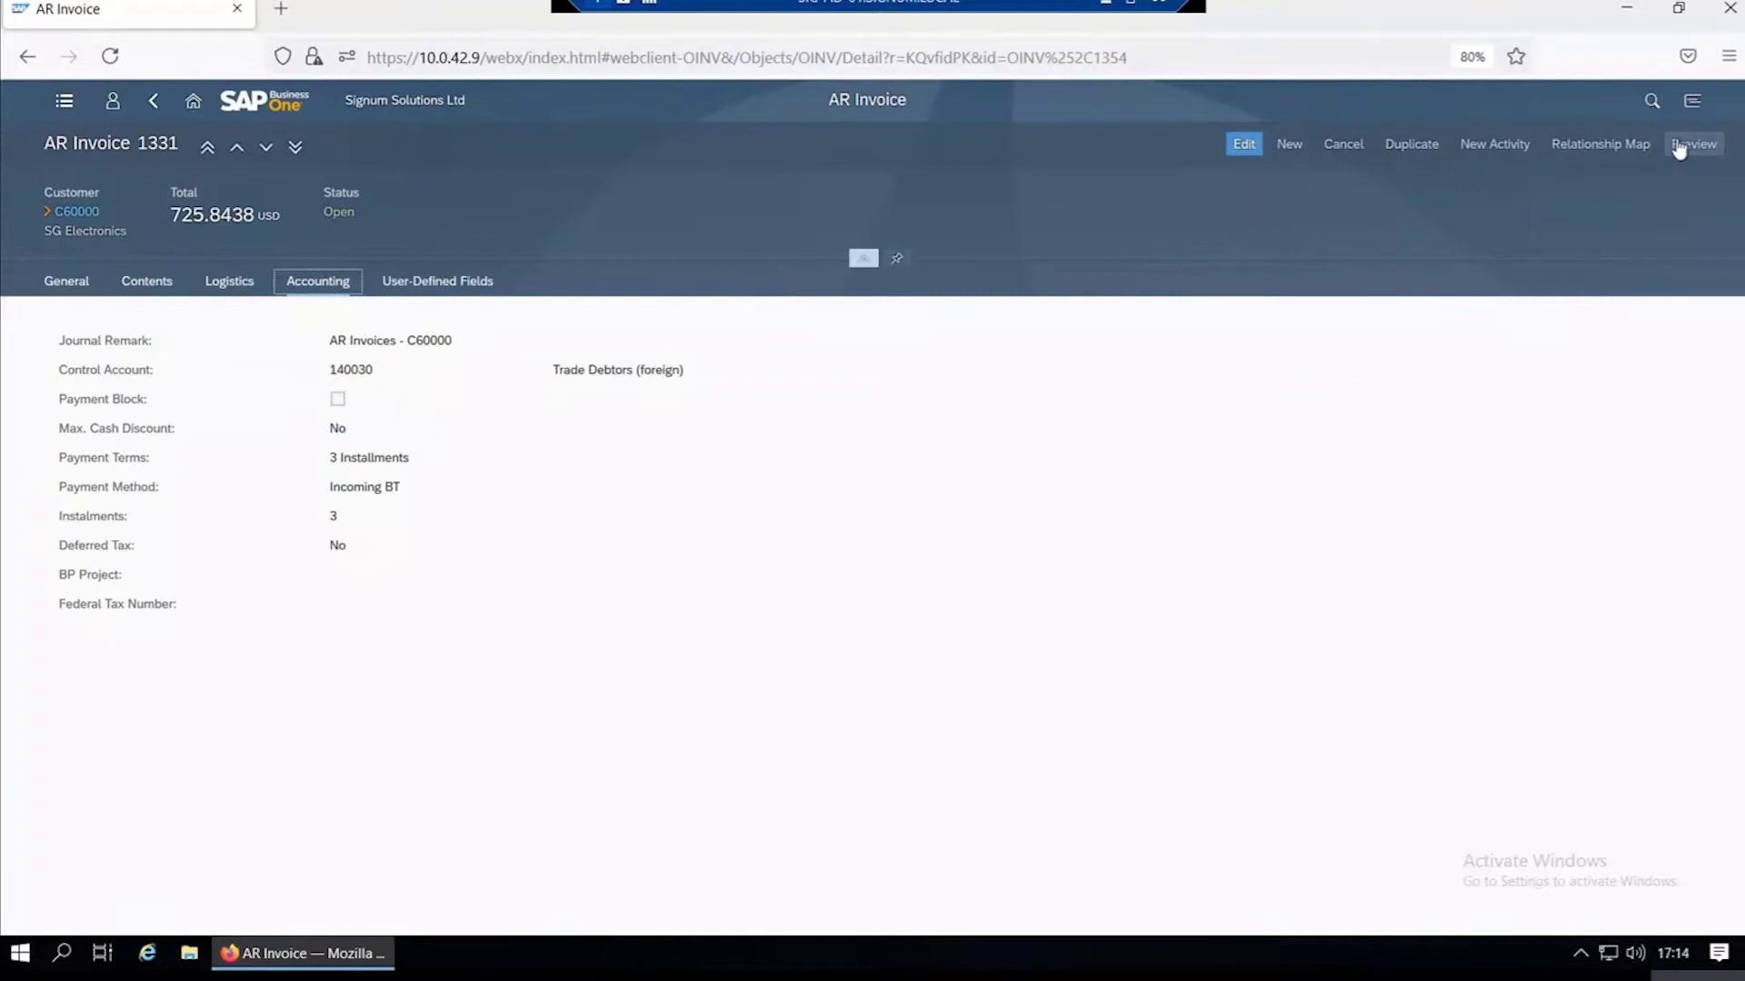
click(1607, 146)
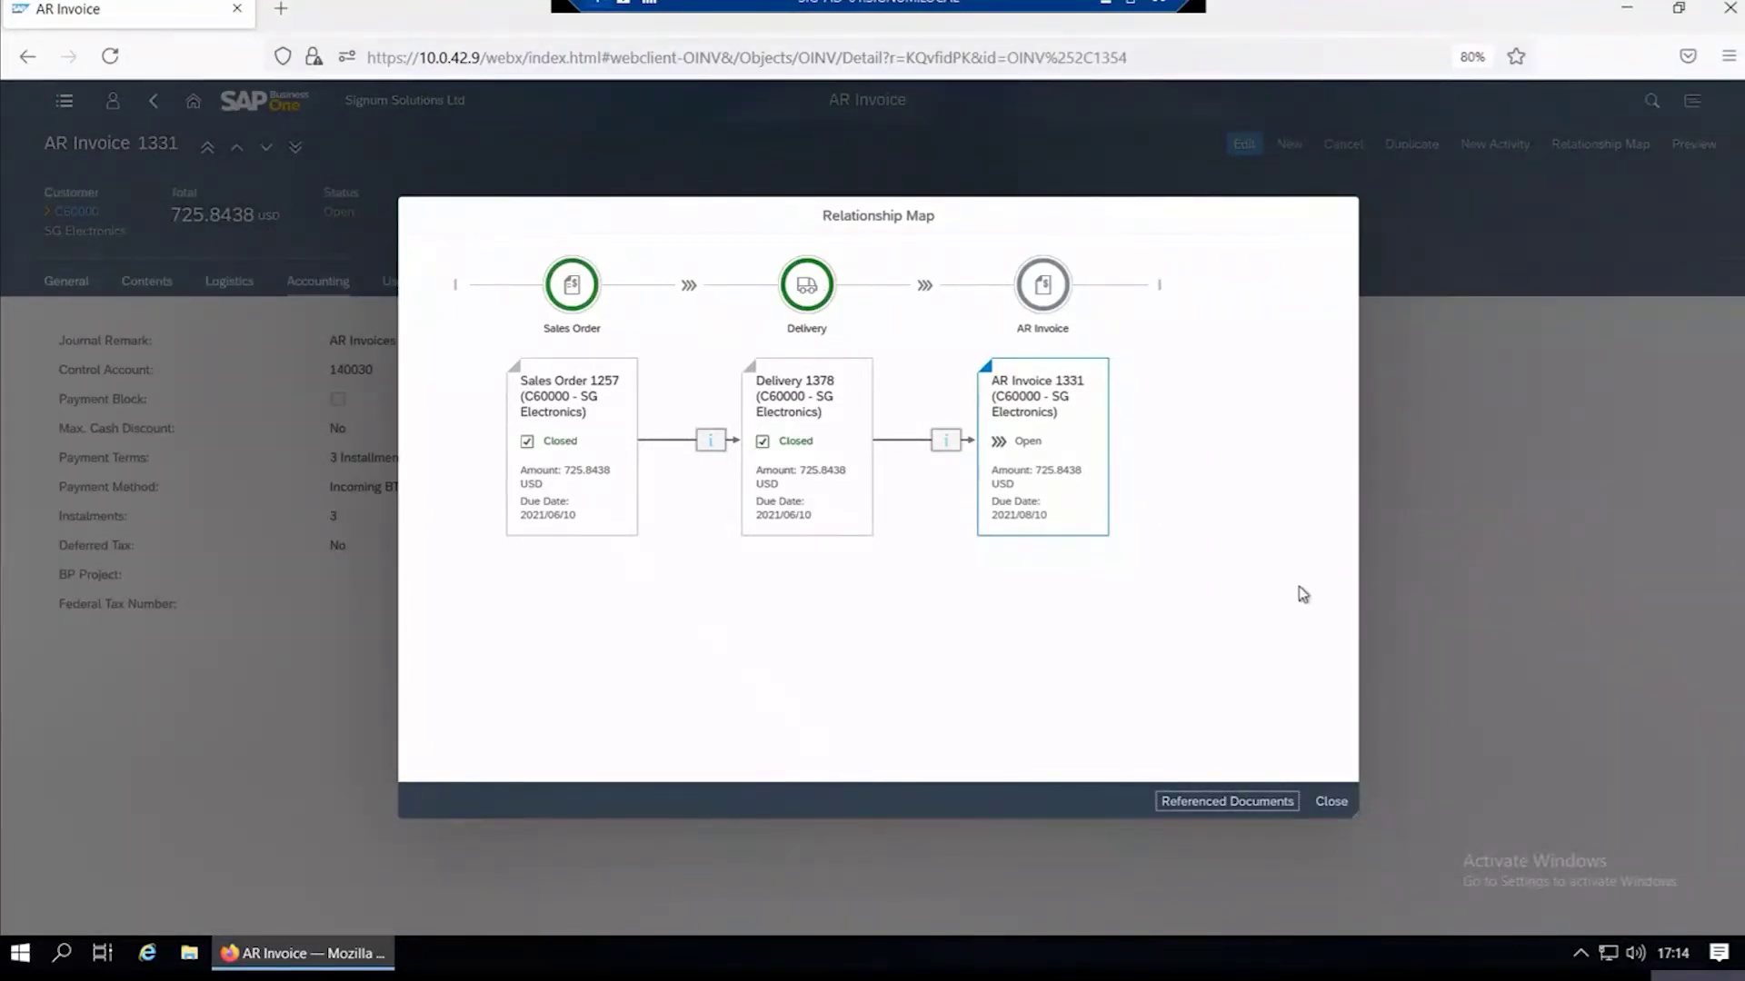
click(1331, 801)
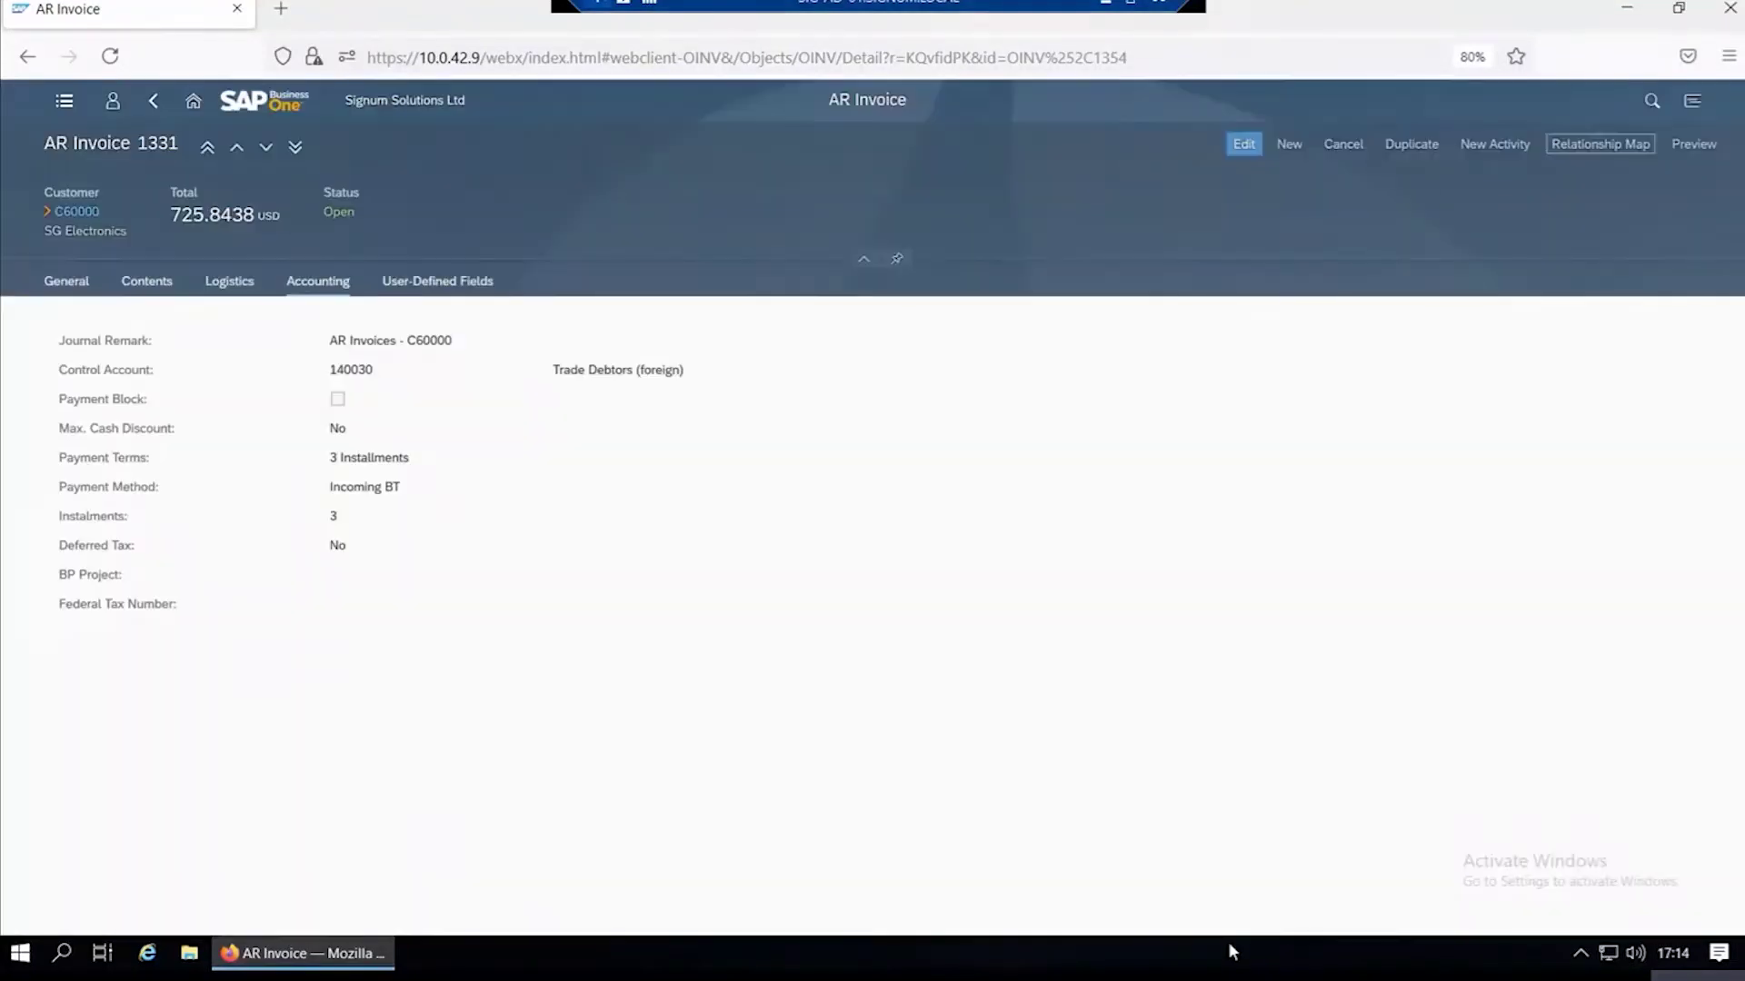
click(153, 101)
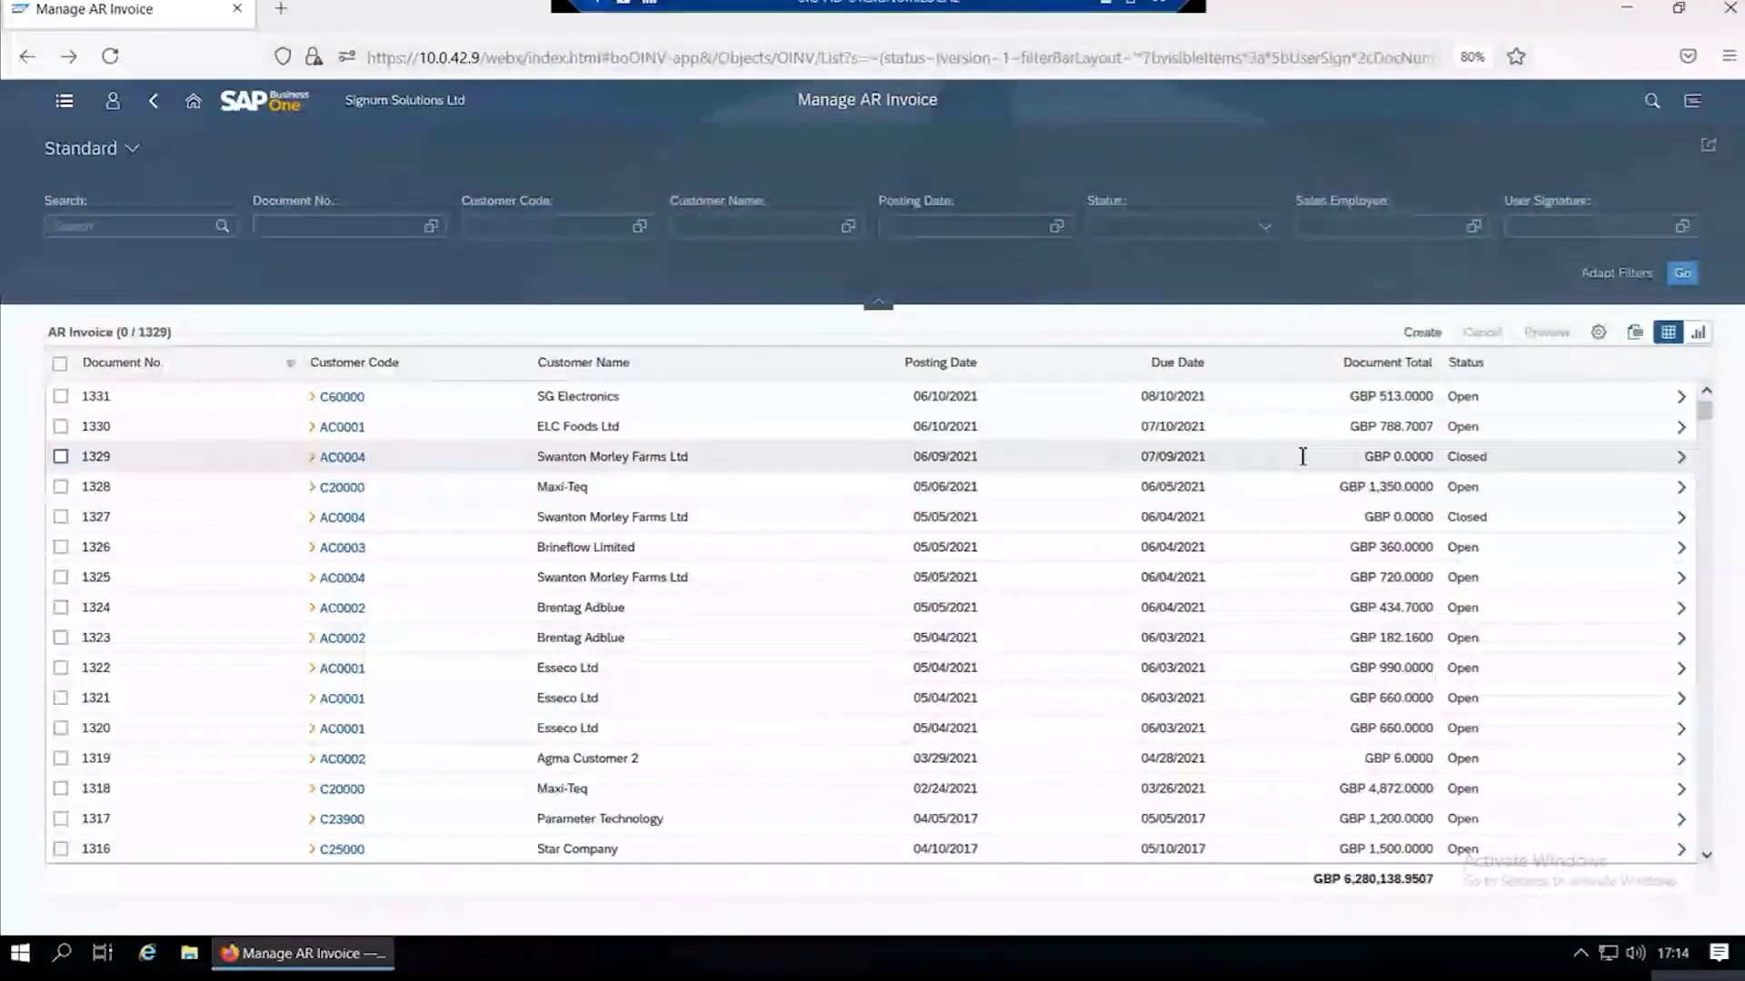
- Switch the Manage AR Invoice list to Chart View plotting Record Count
click(1698, 336)
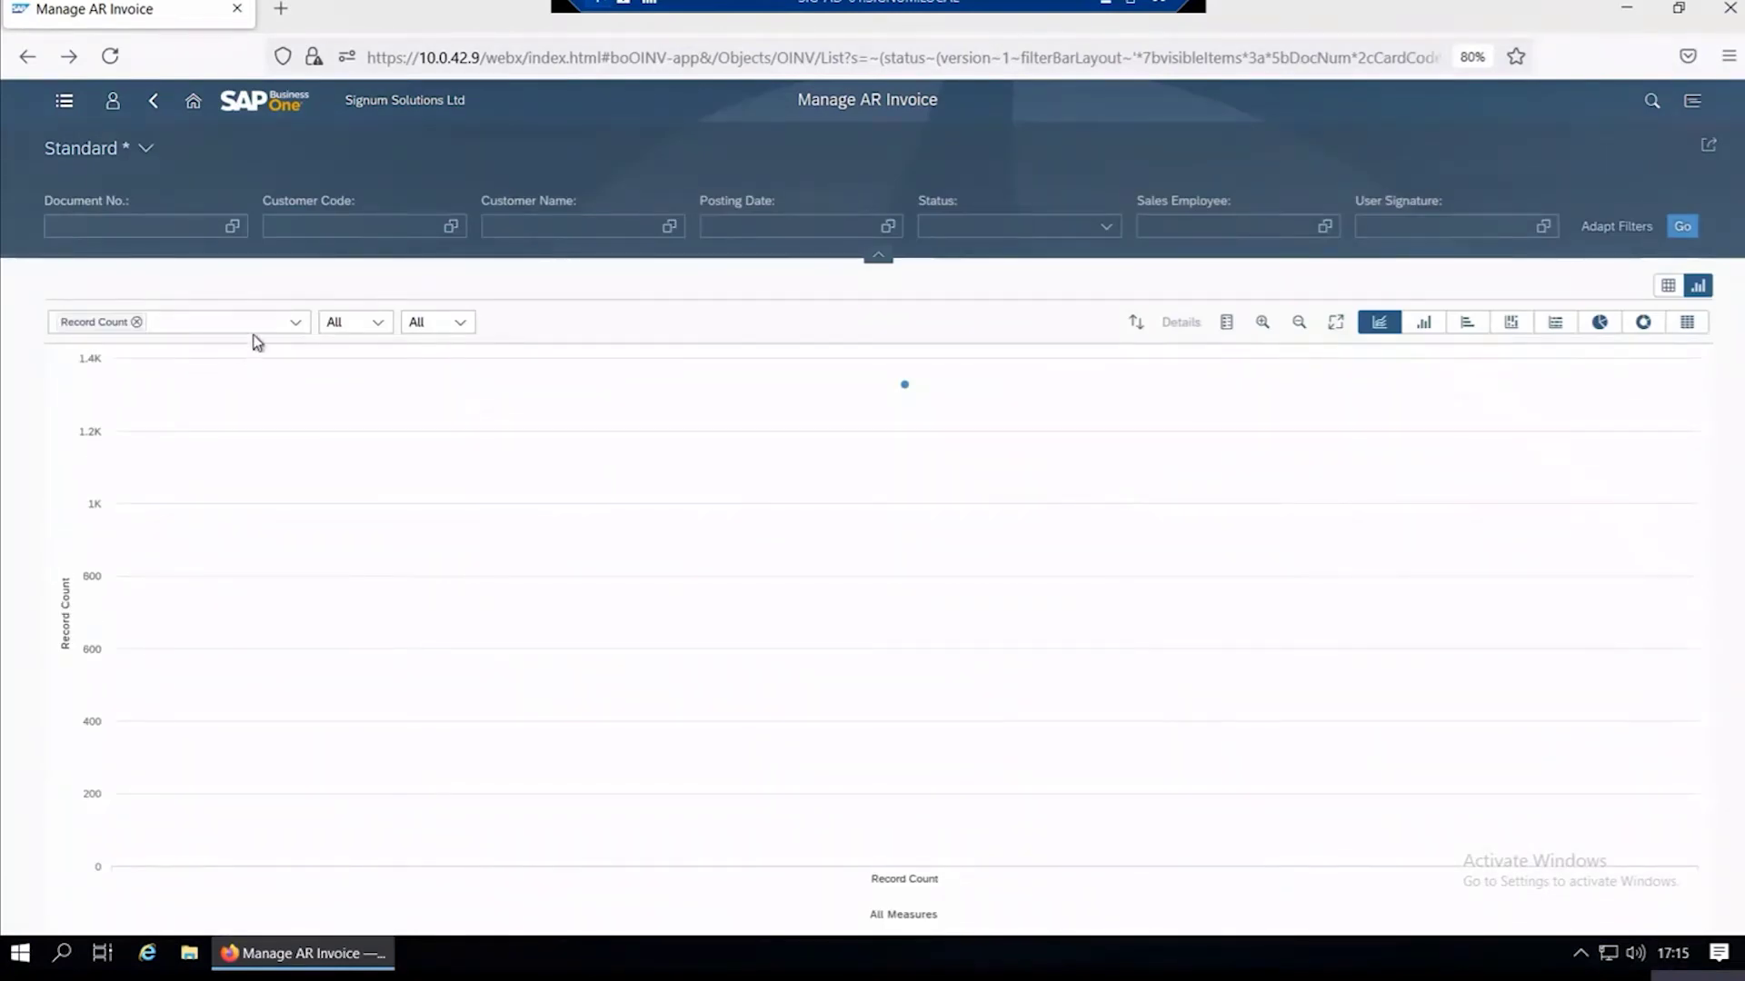
- Break Record Count down by Customer Name as a line chart, after trying column and bar charts
click(378, 323)
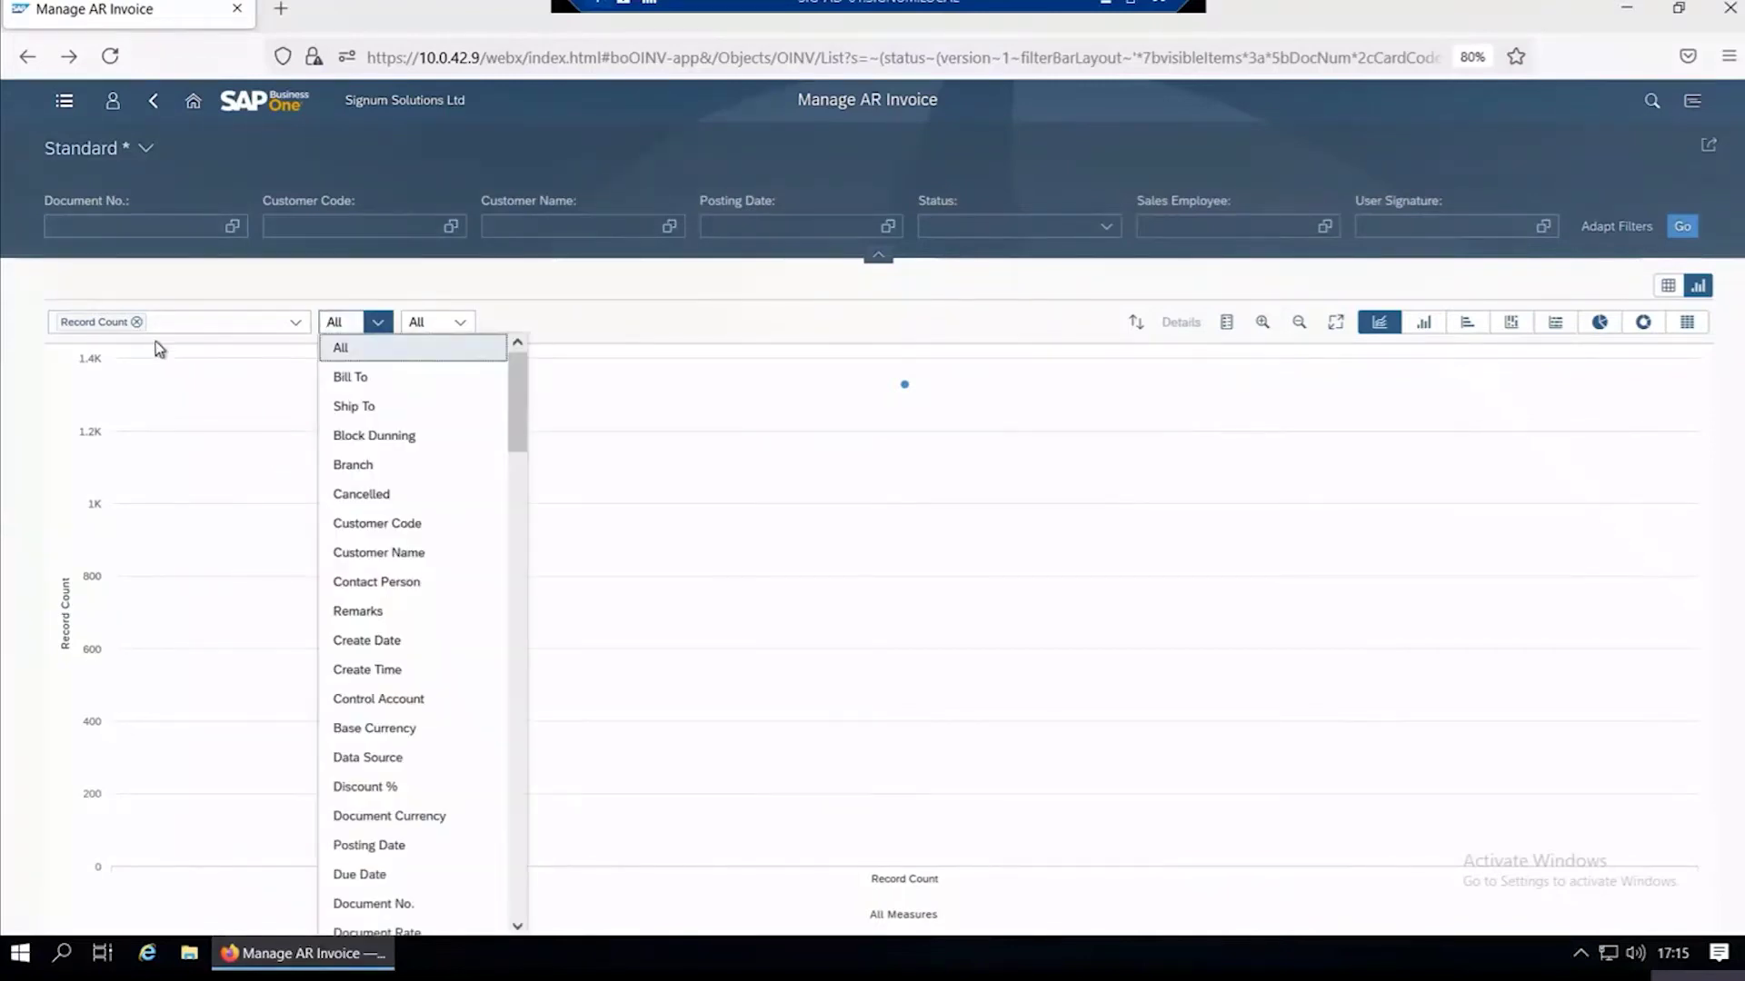
click(369, 556)
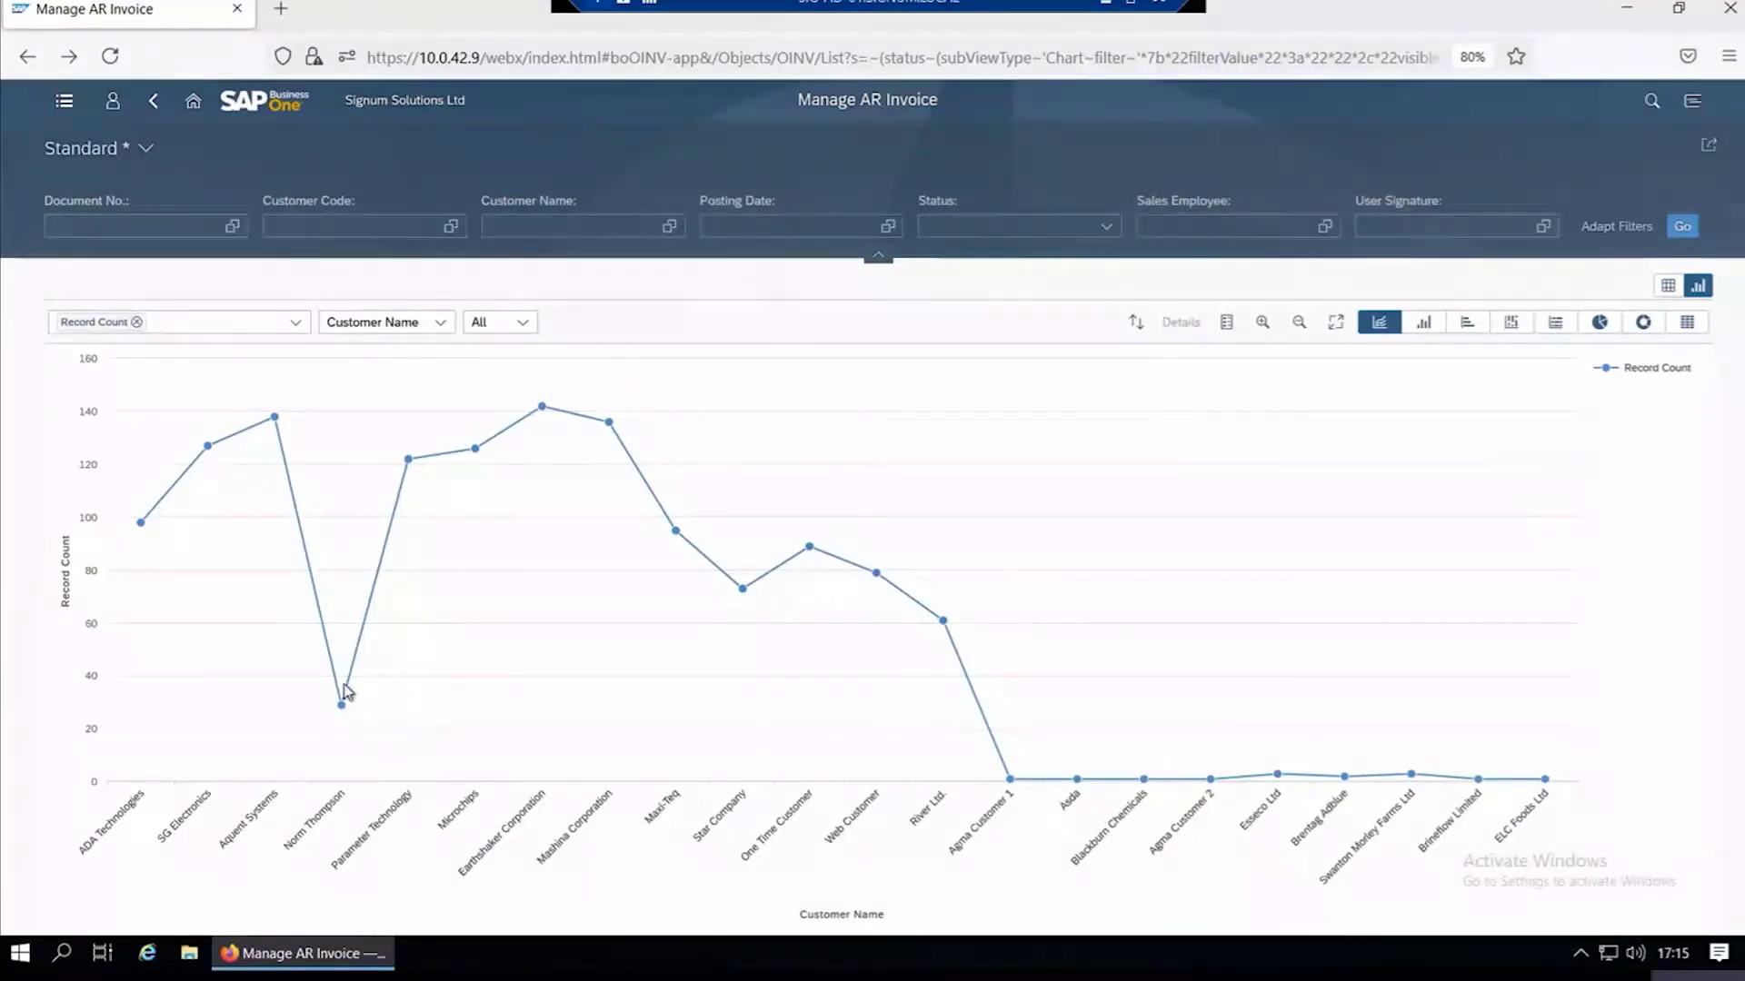
click(1417, 330)
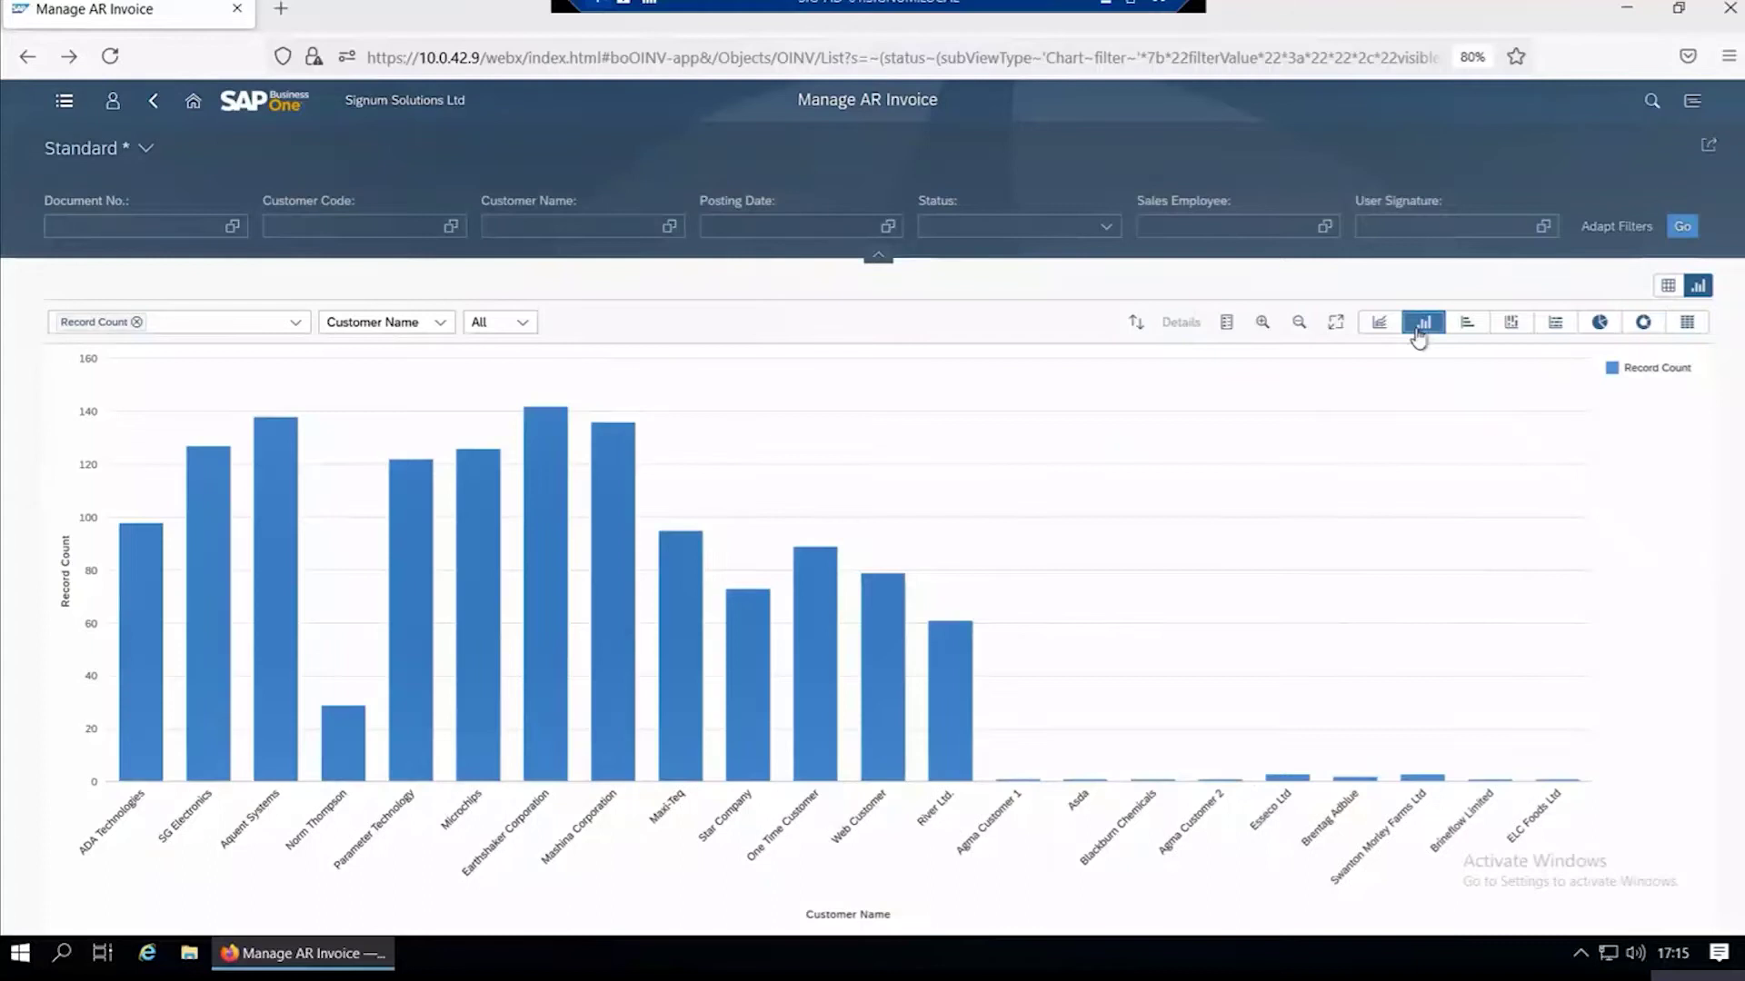
click(1467, 325)
click(1381, 325)
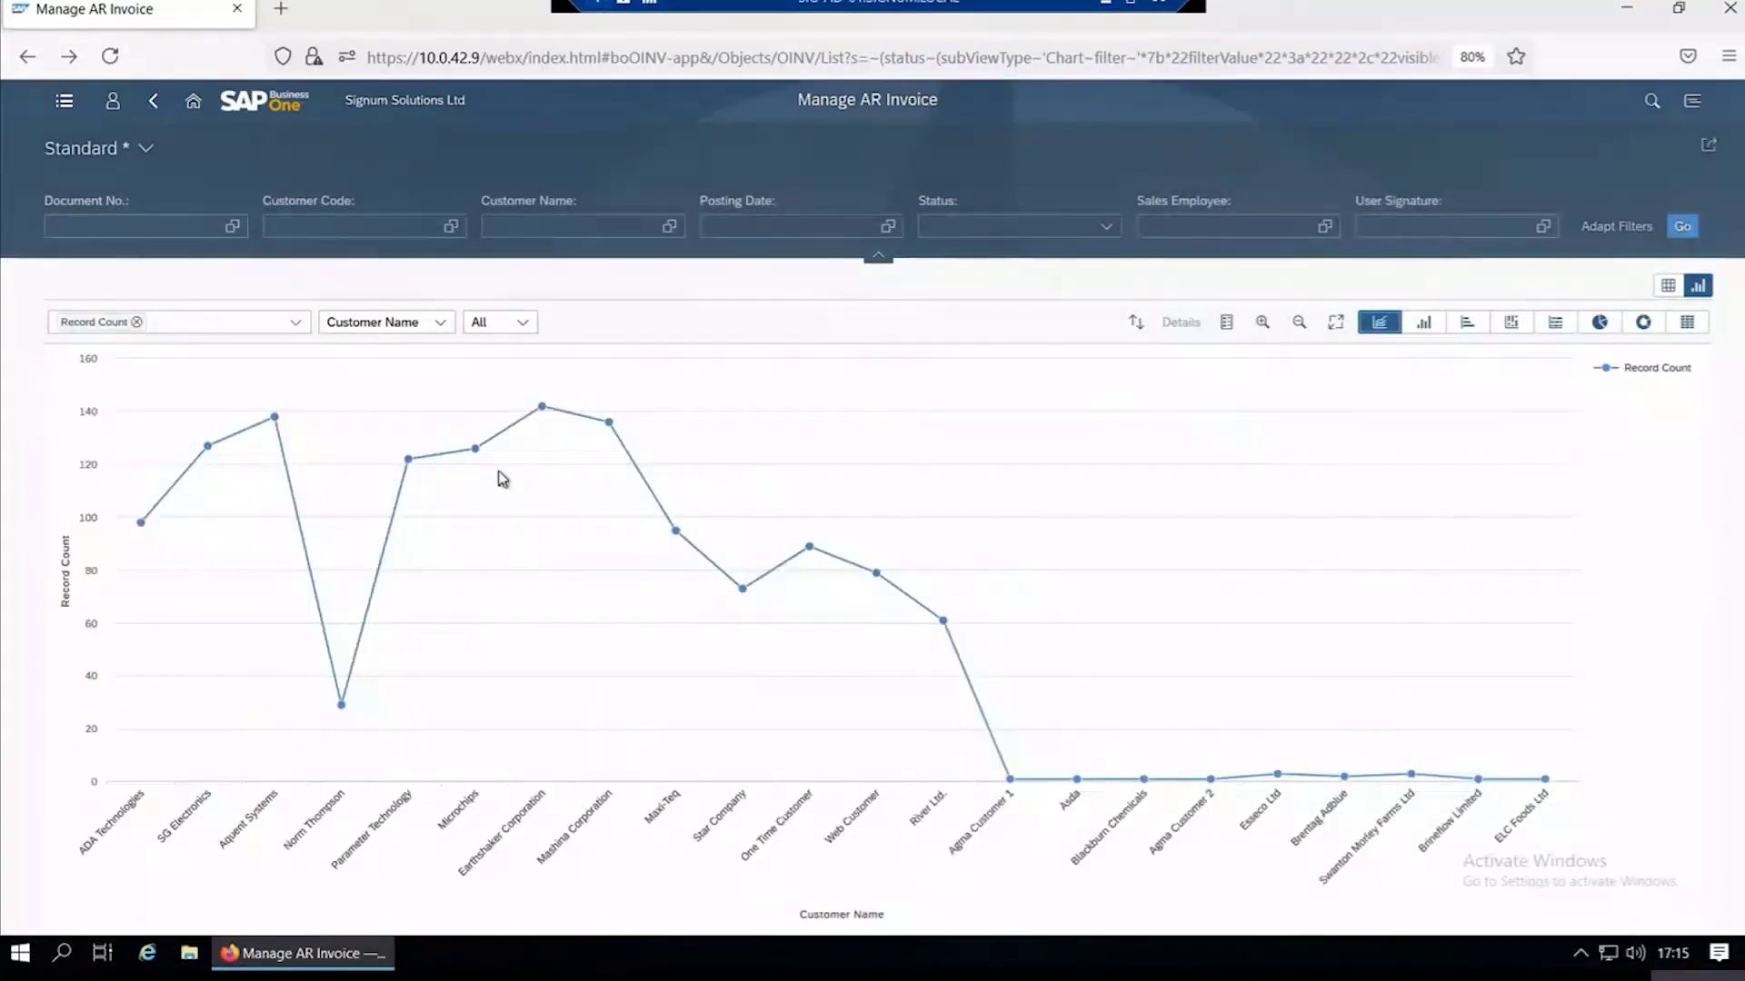
click(295, 323)
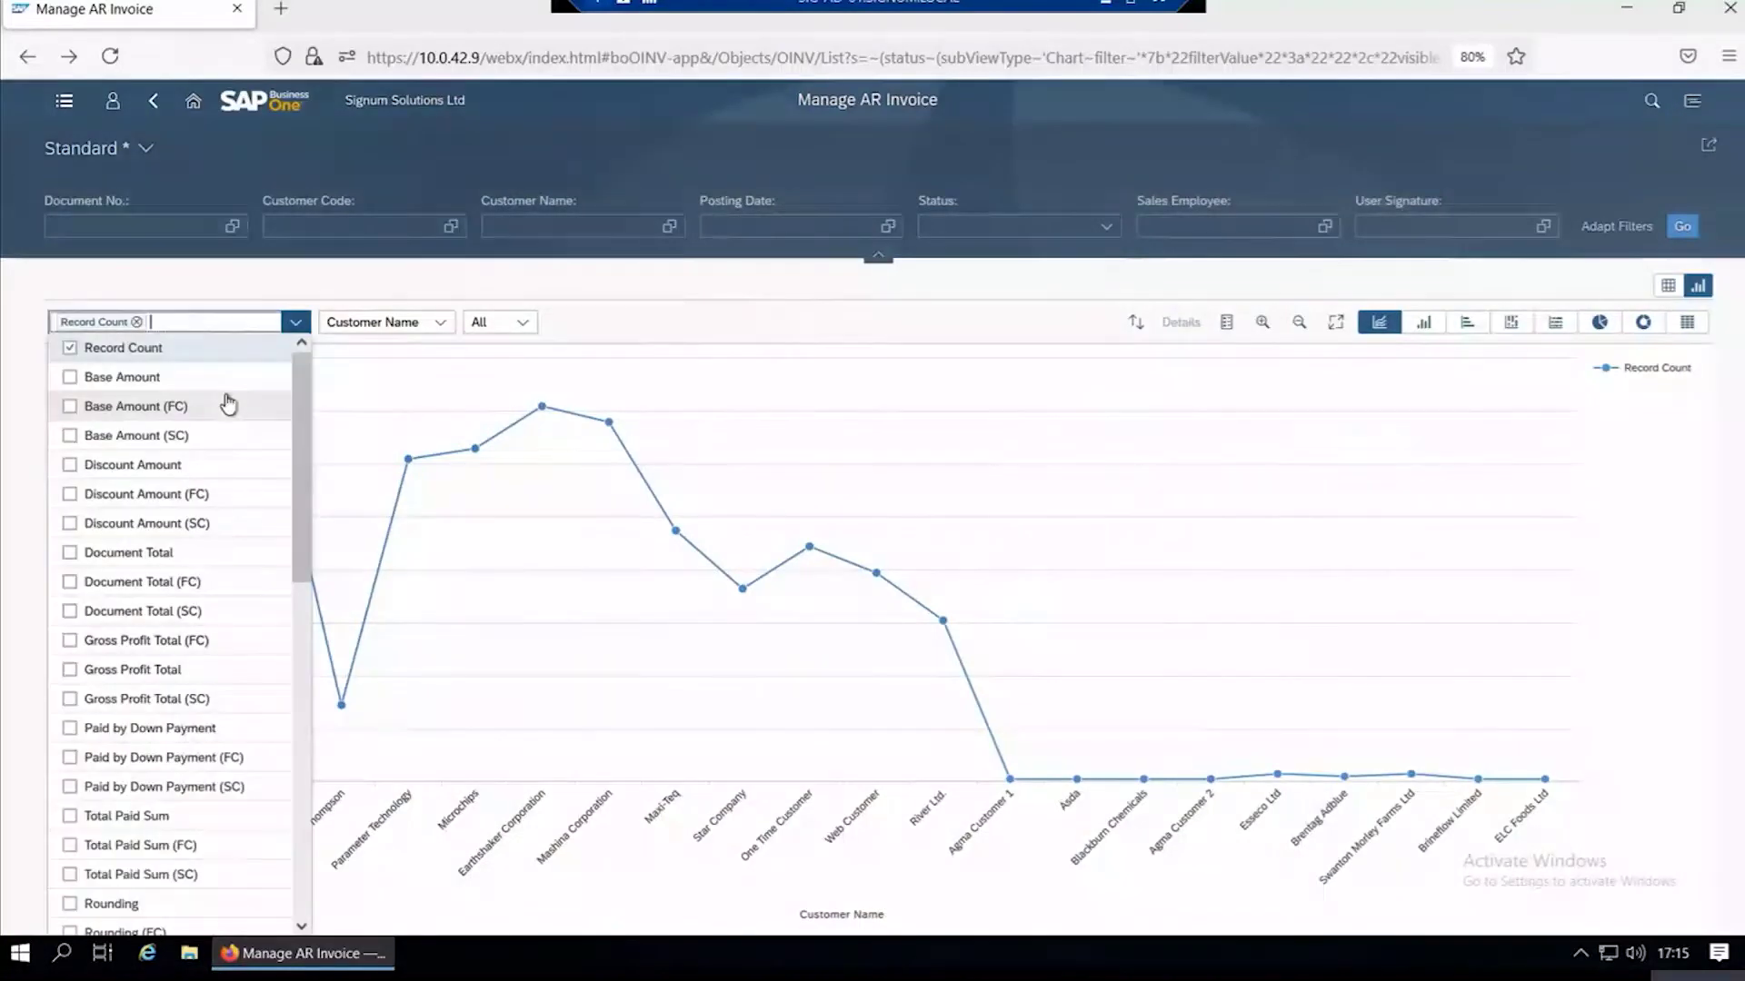
- Chart Document Total per customer as columns instead of Record Count, then return to Home
click(175, 554)
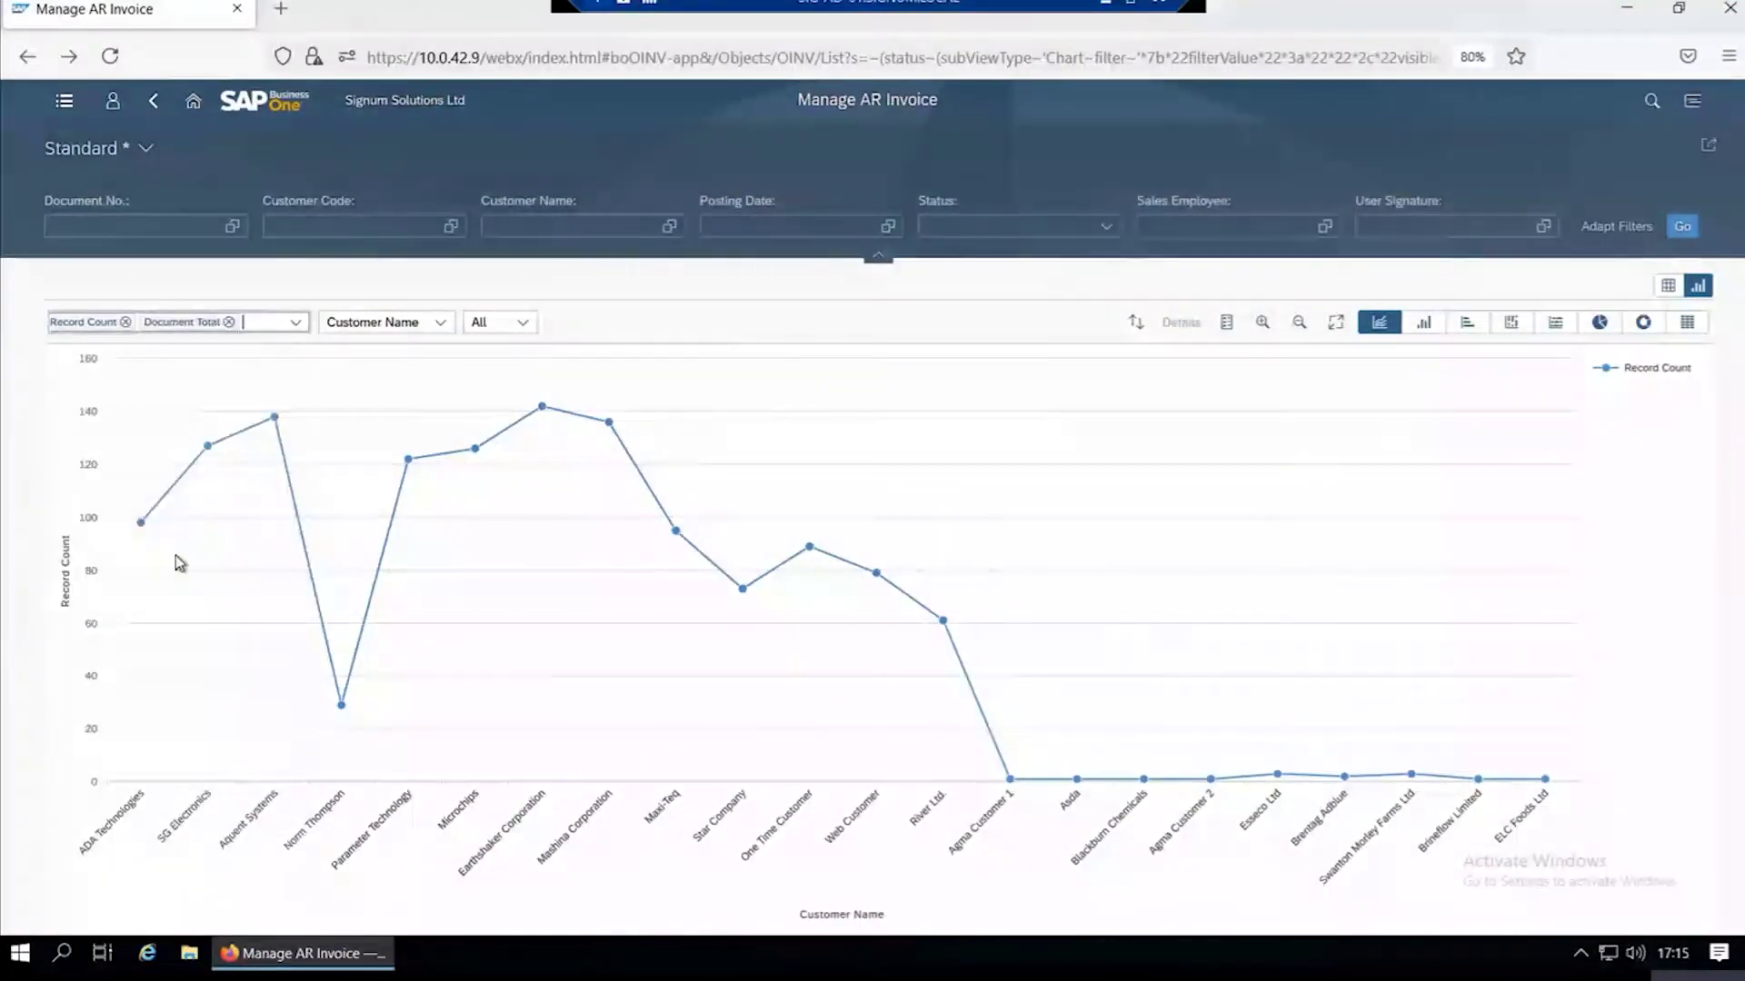
click(125, 323)
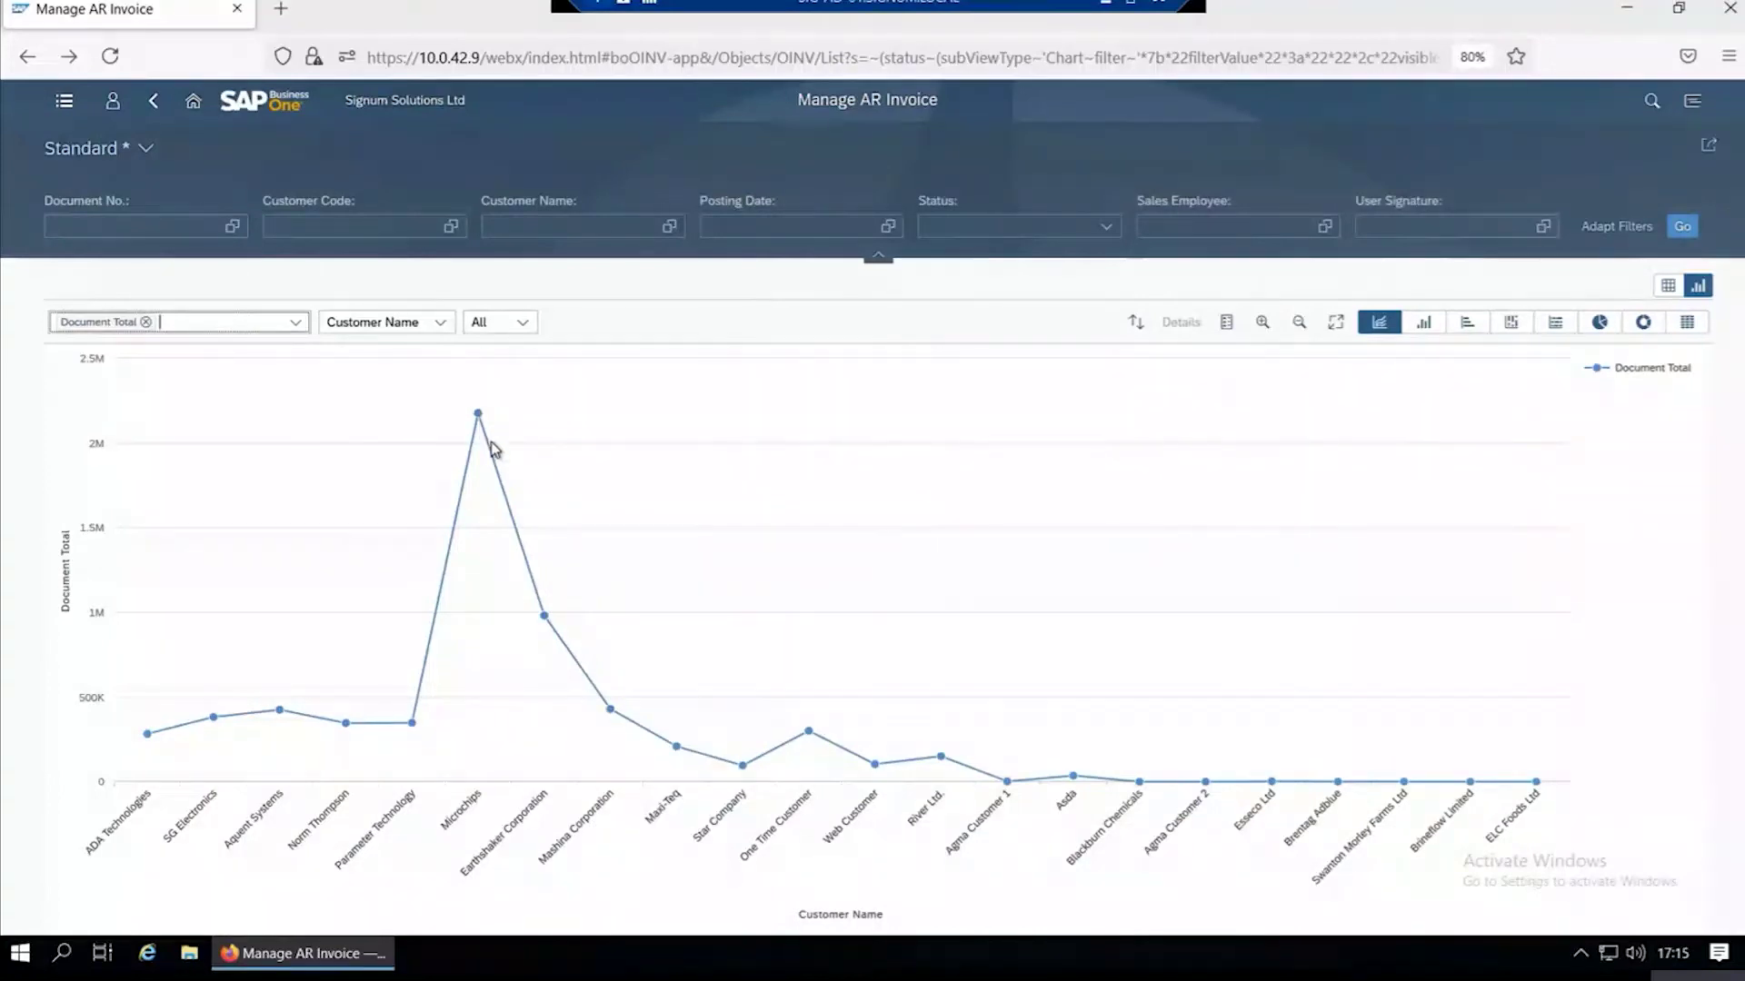
click(1425, 324)
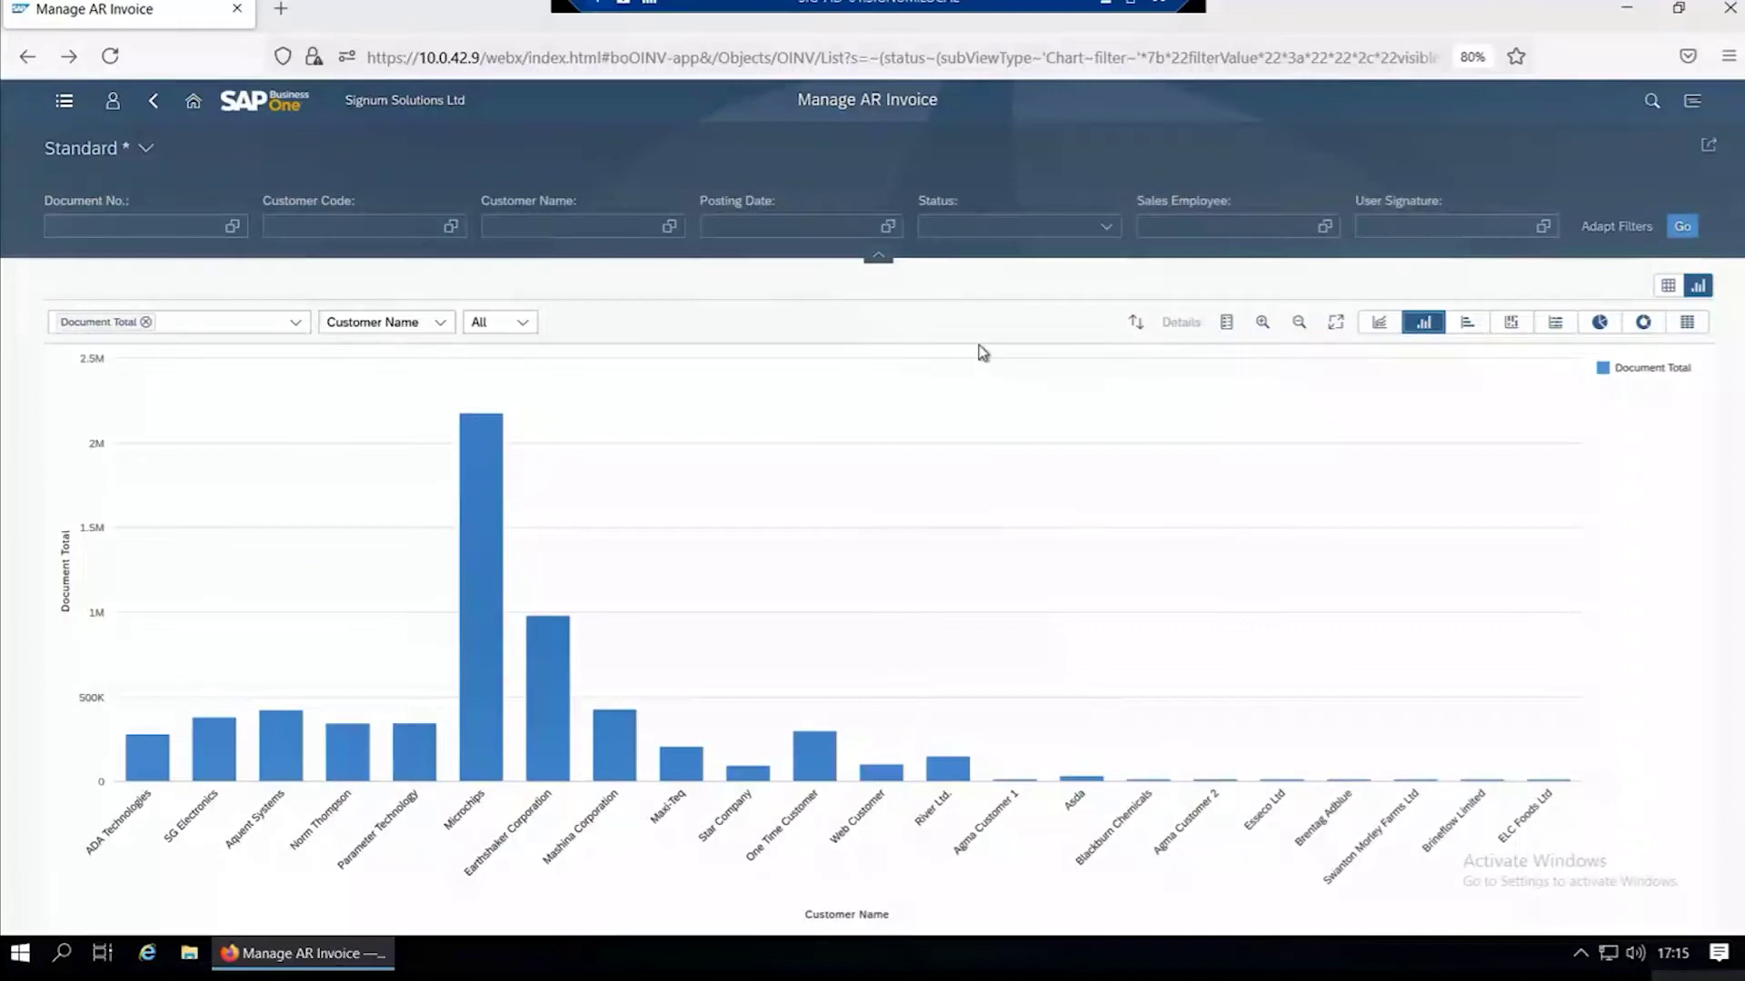
click(153, 100)
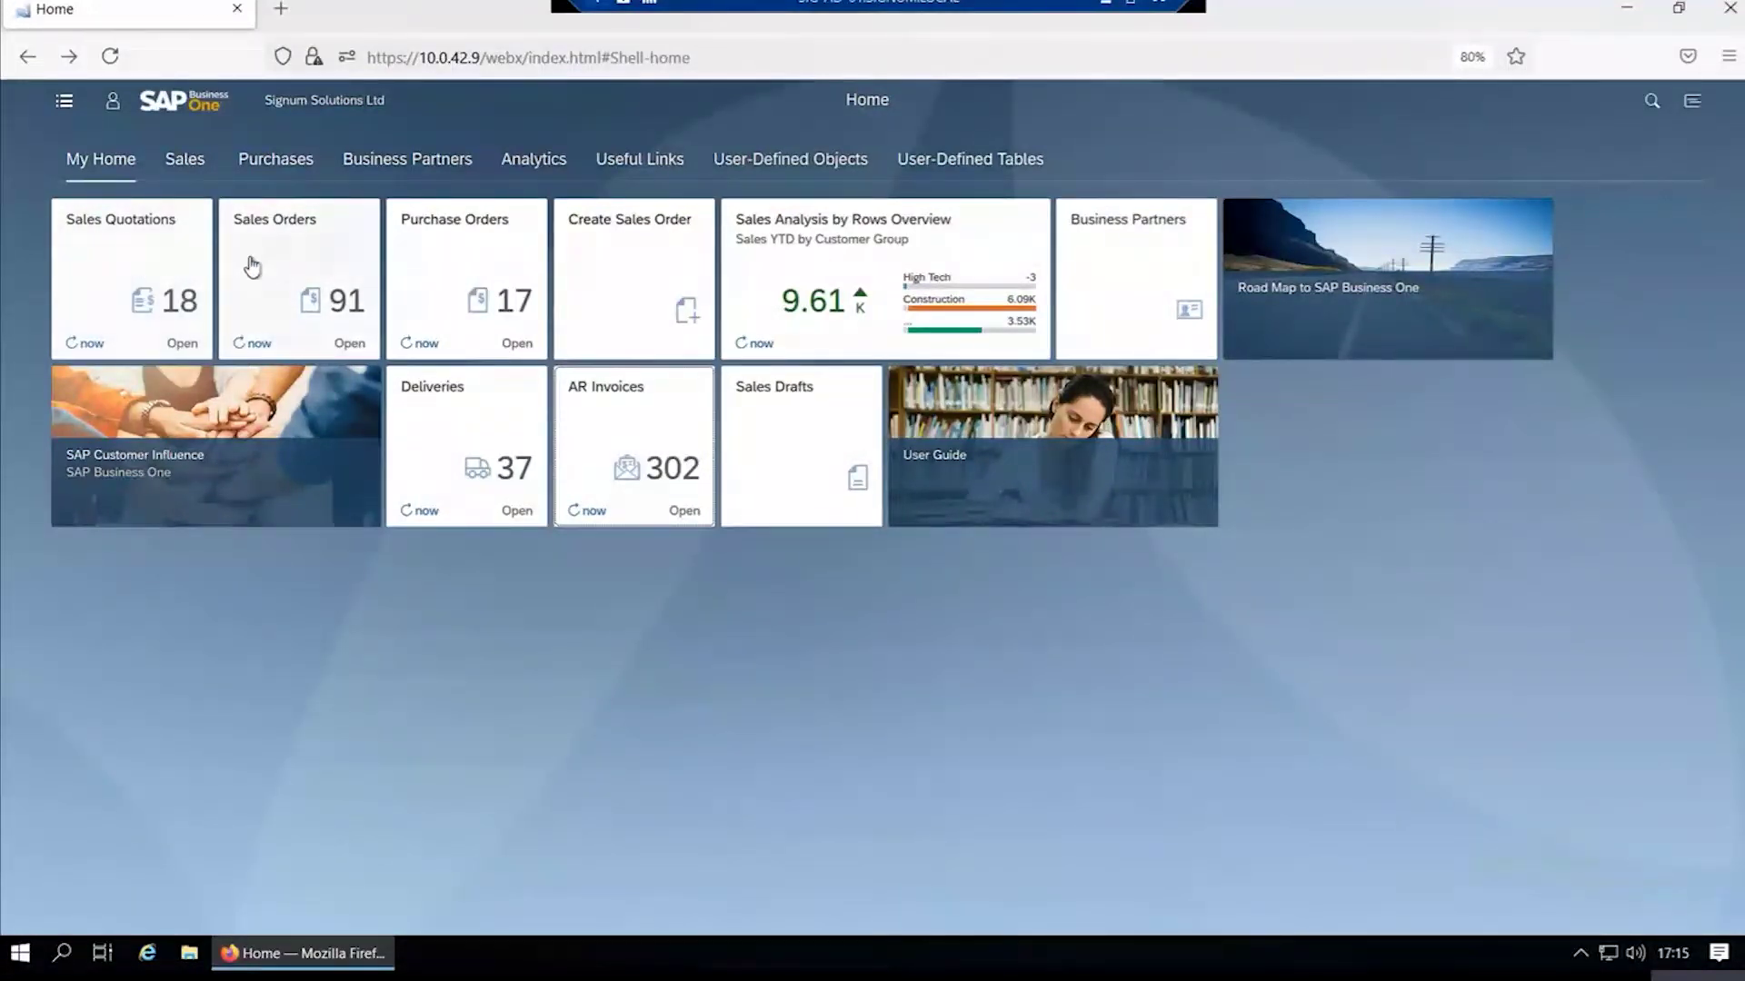
- Open the Me Area user panel and go to the personal Settings
click(113, 102)
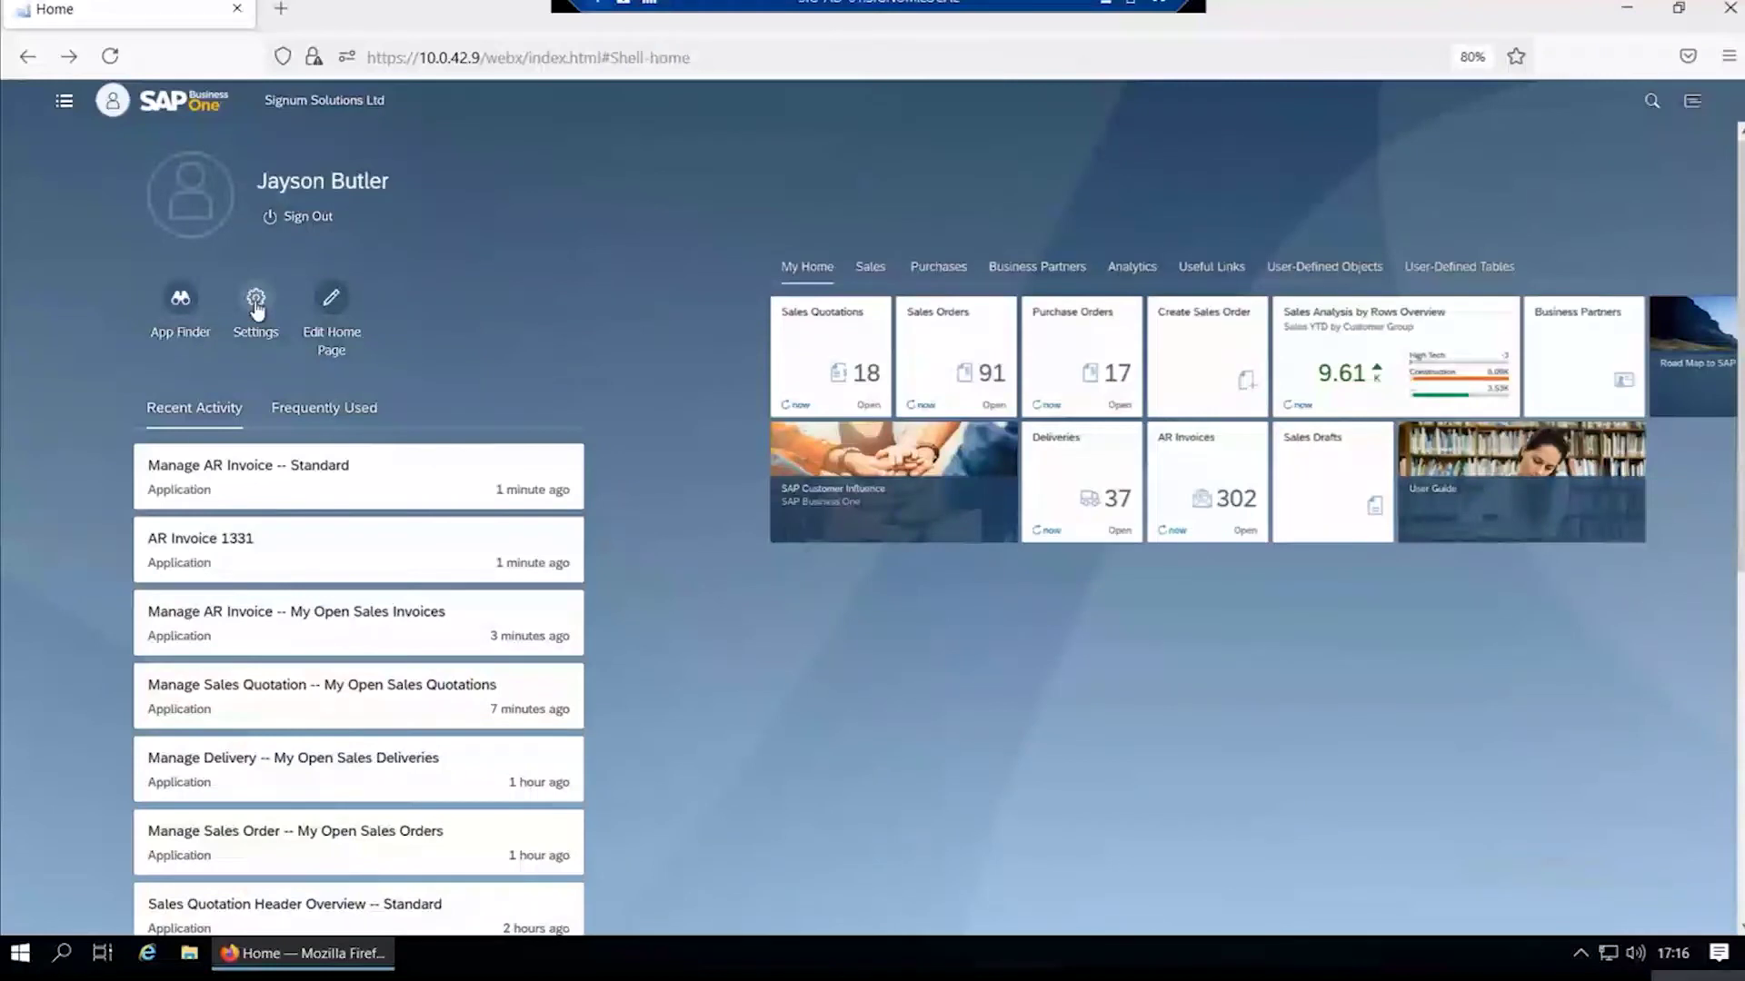
key(Escape)
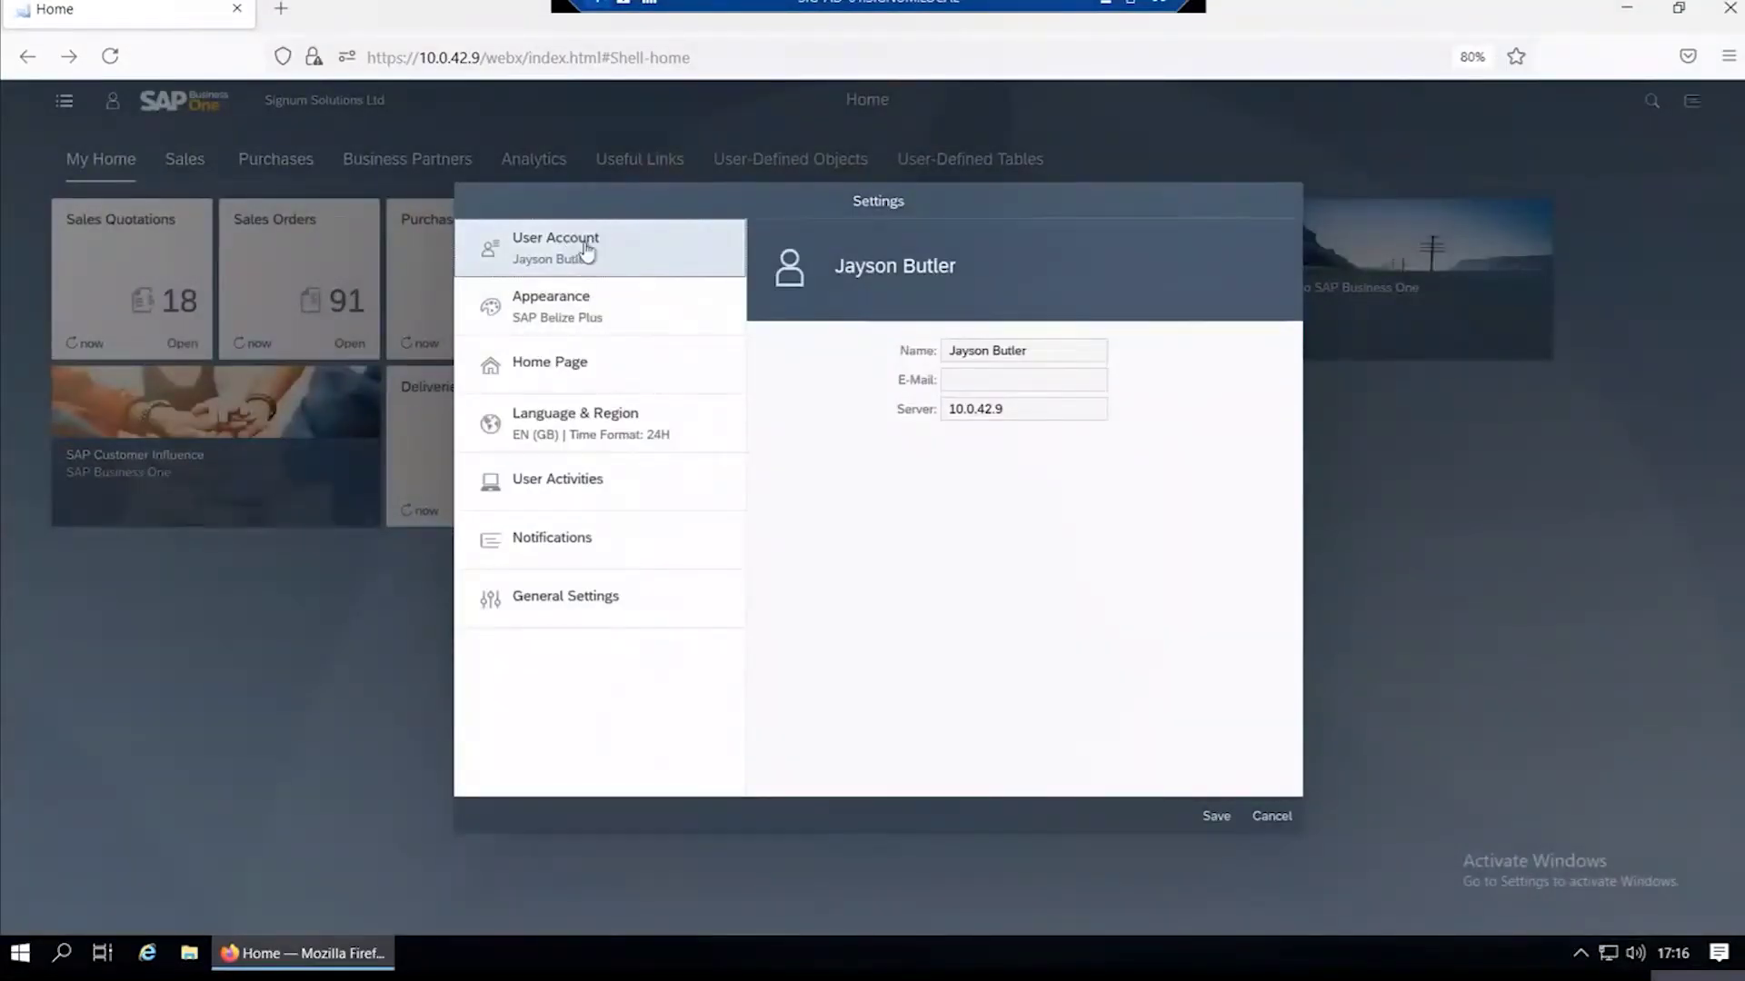
- Apply and save the high-contrast SAP Belize HCB theme
click(615, 312)
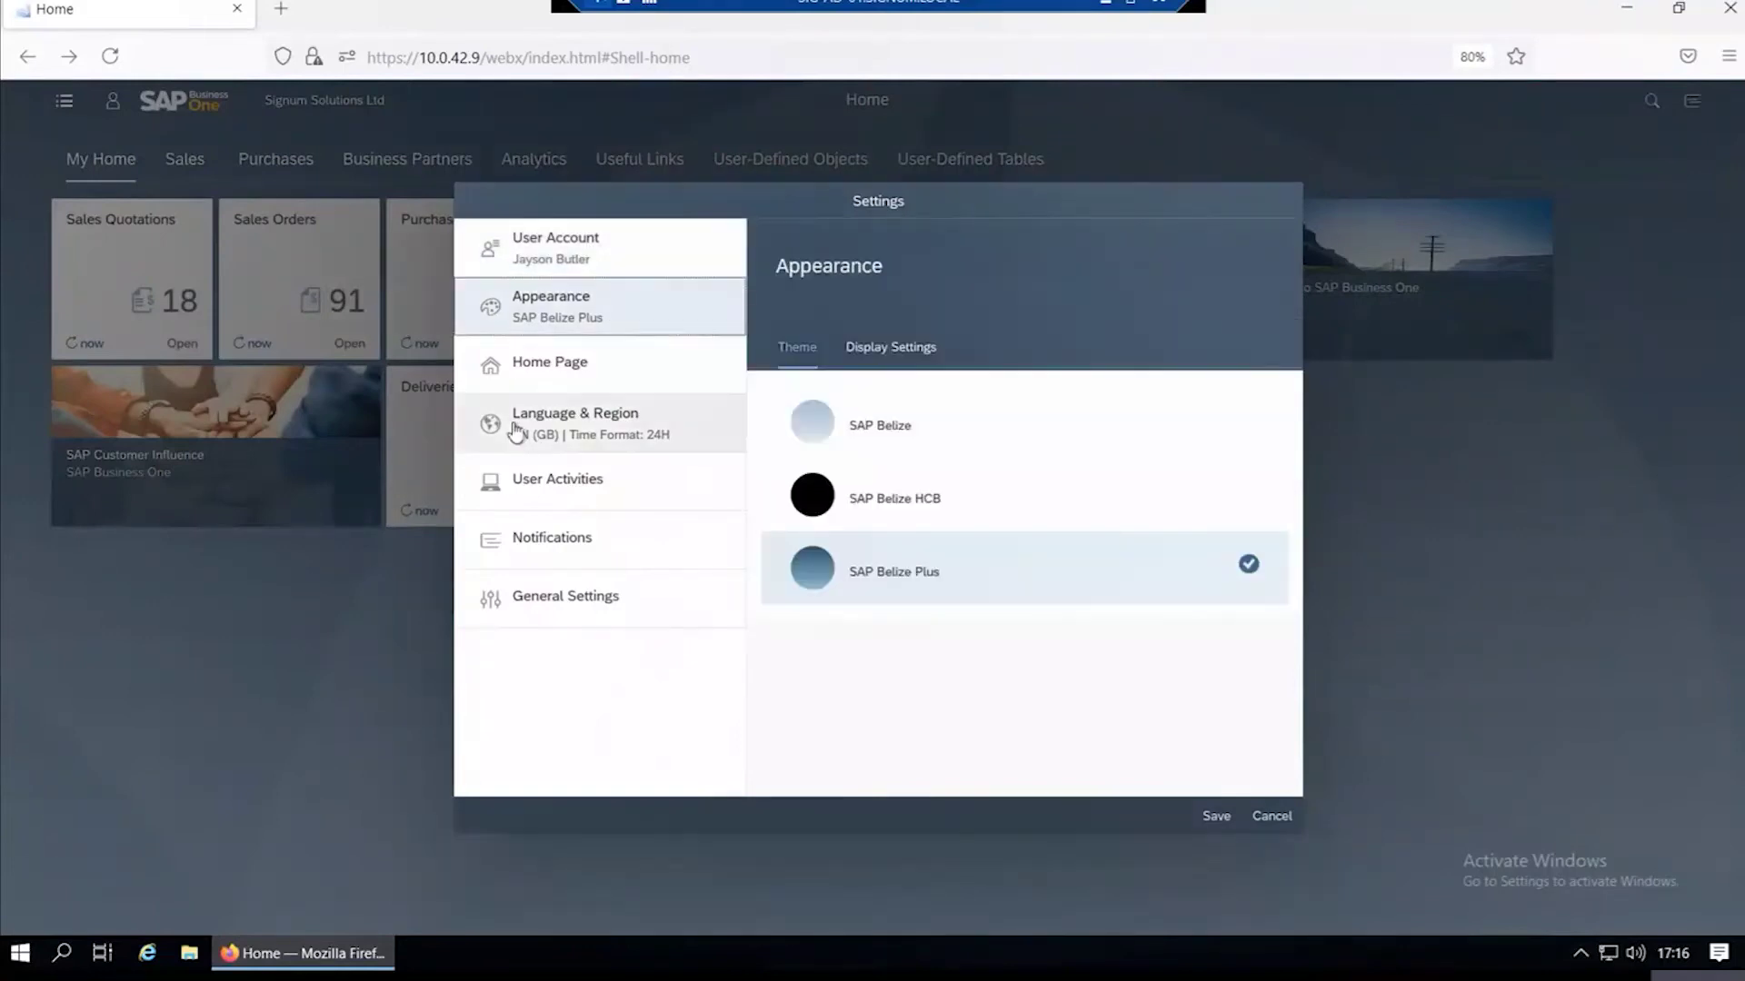
click(905, 506)
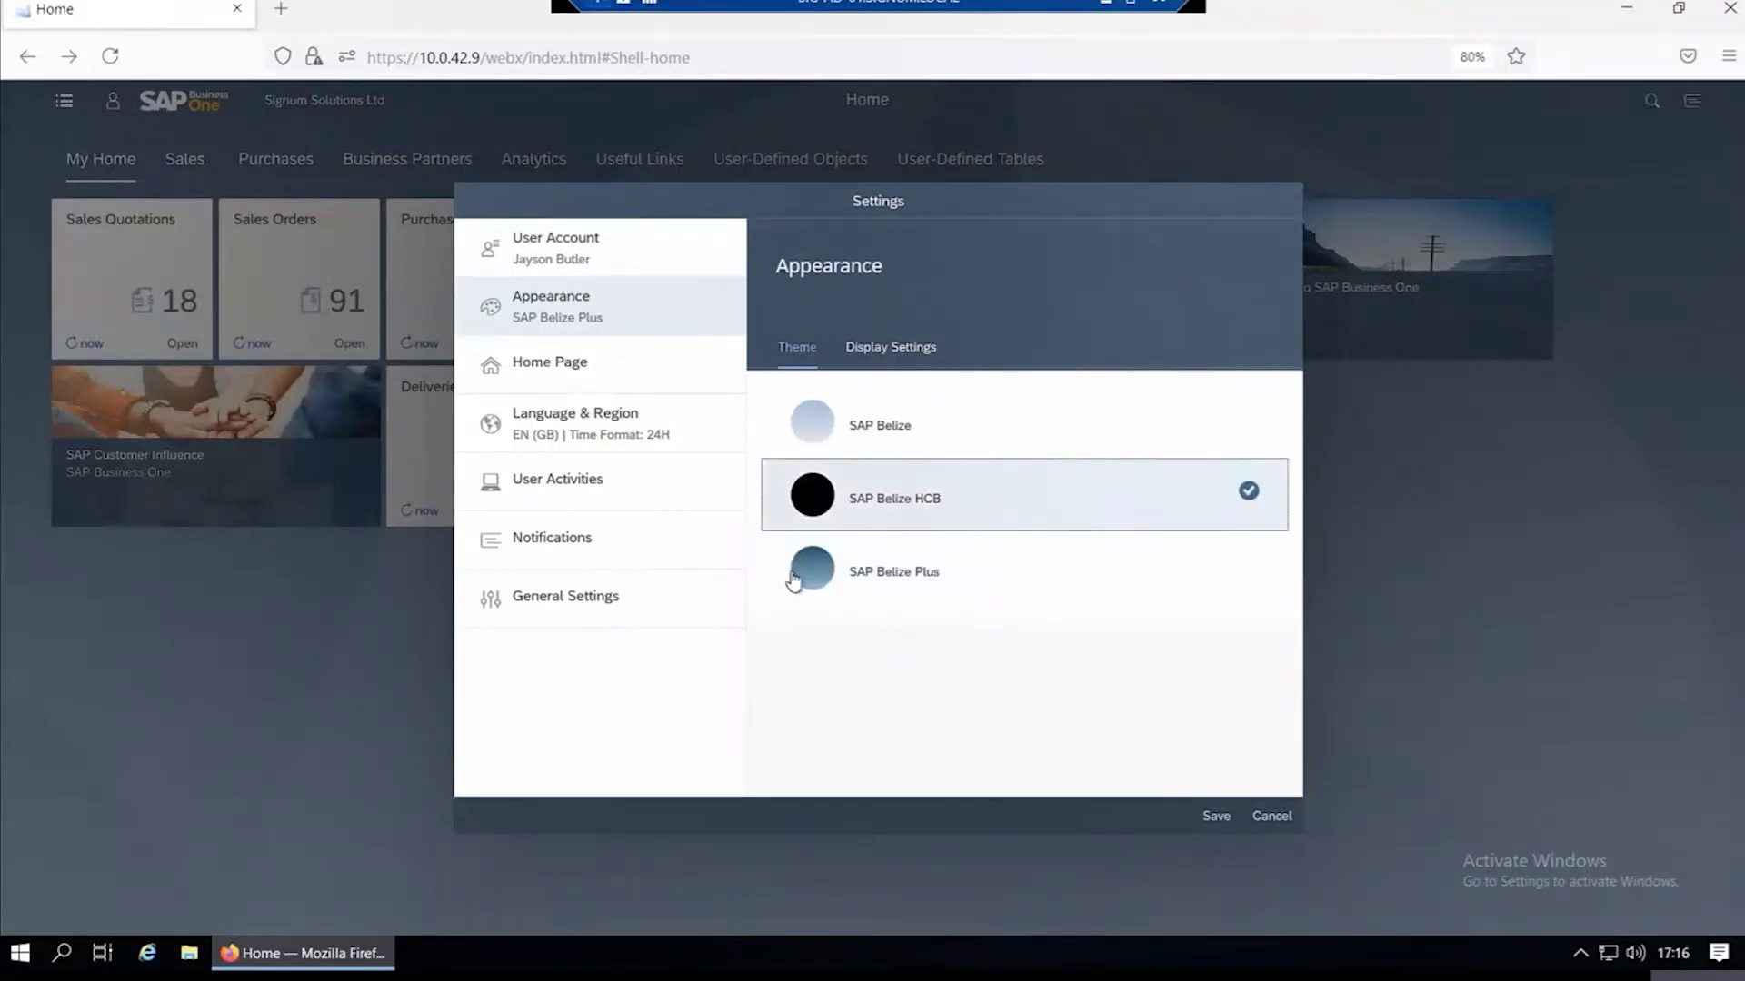
click(1220, 817)
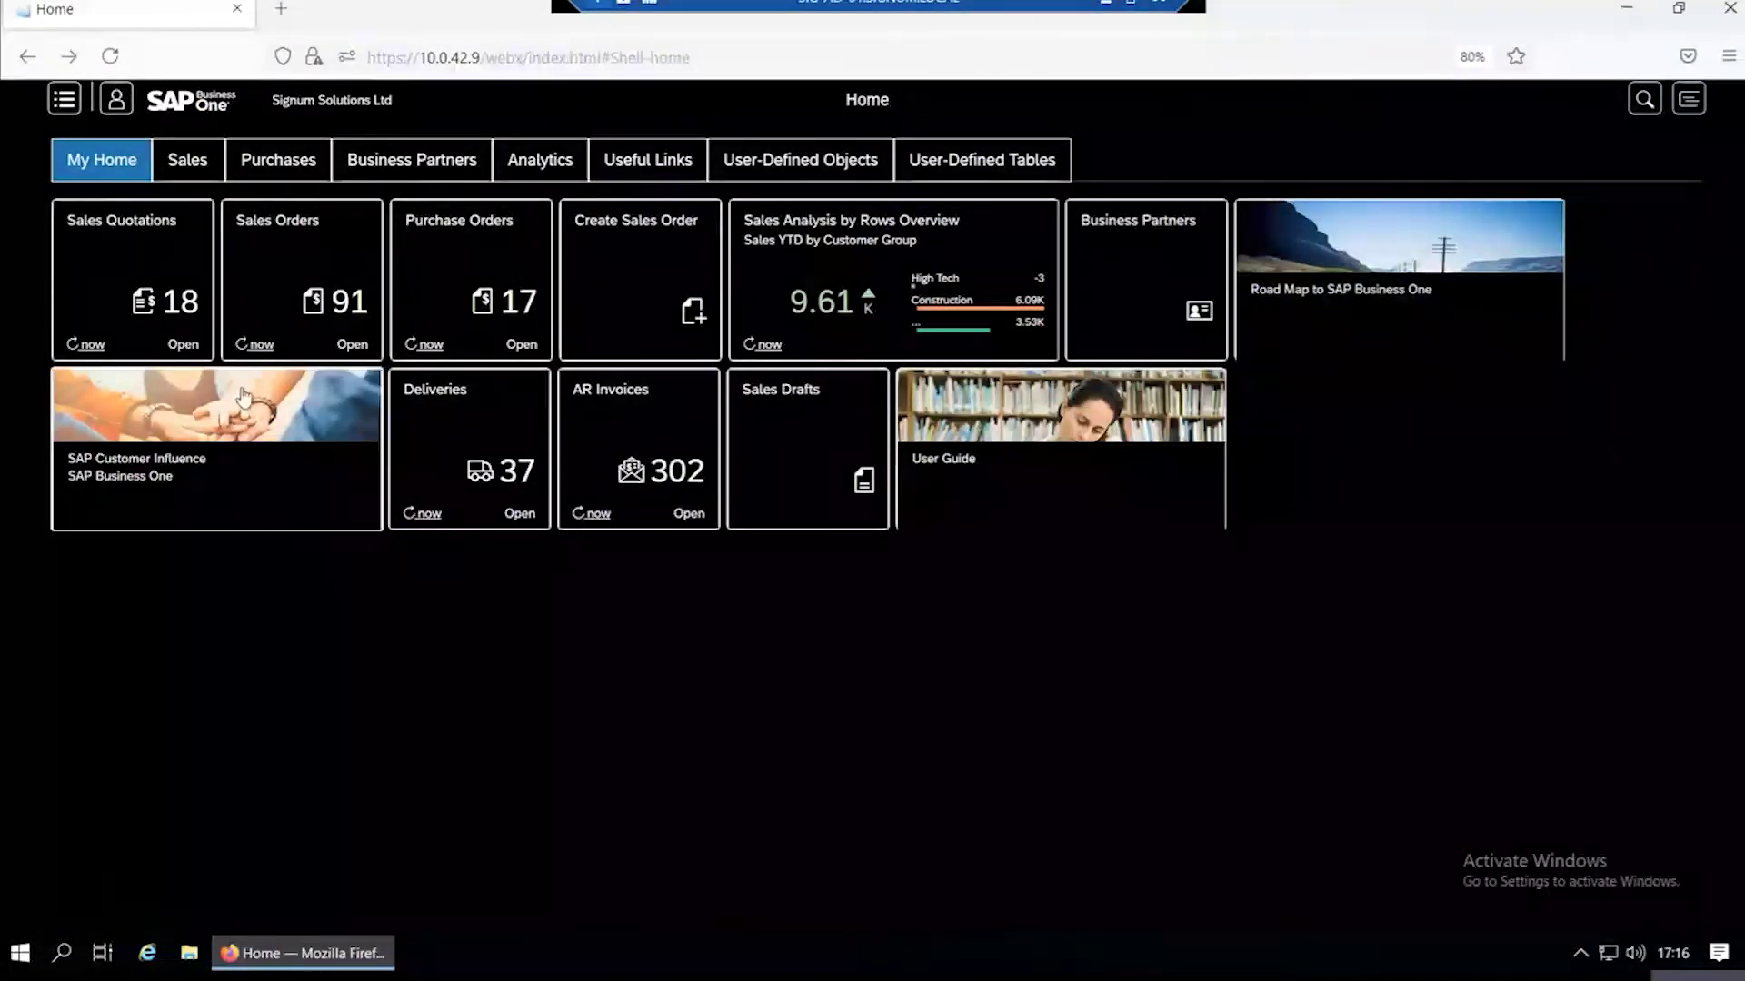
- Switch the appearance theme back to SAP Belize Plus and save it
click(116, 98)
click(255, 297)
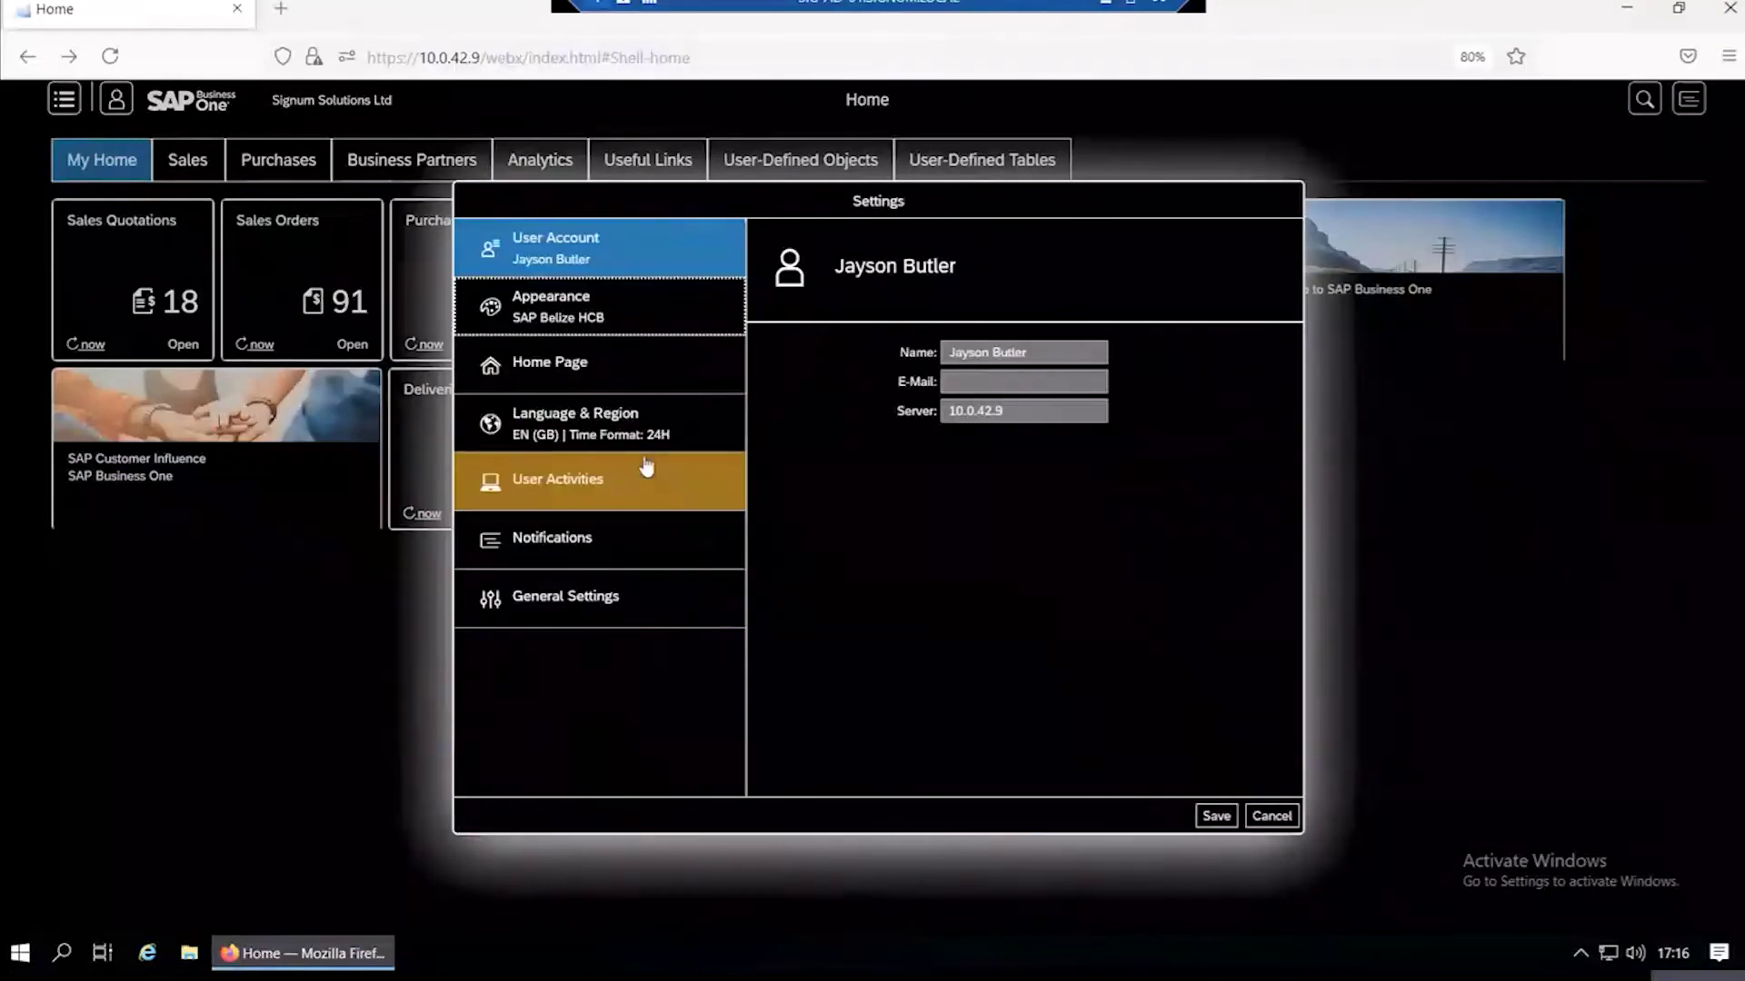
click(629, 315)
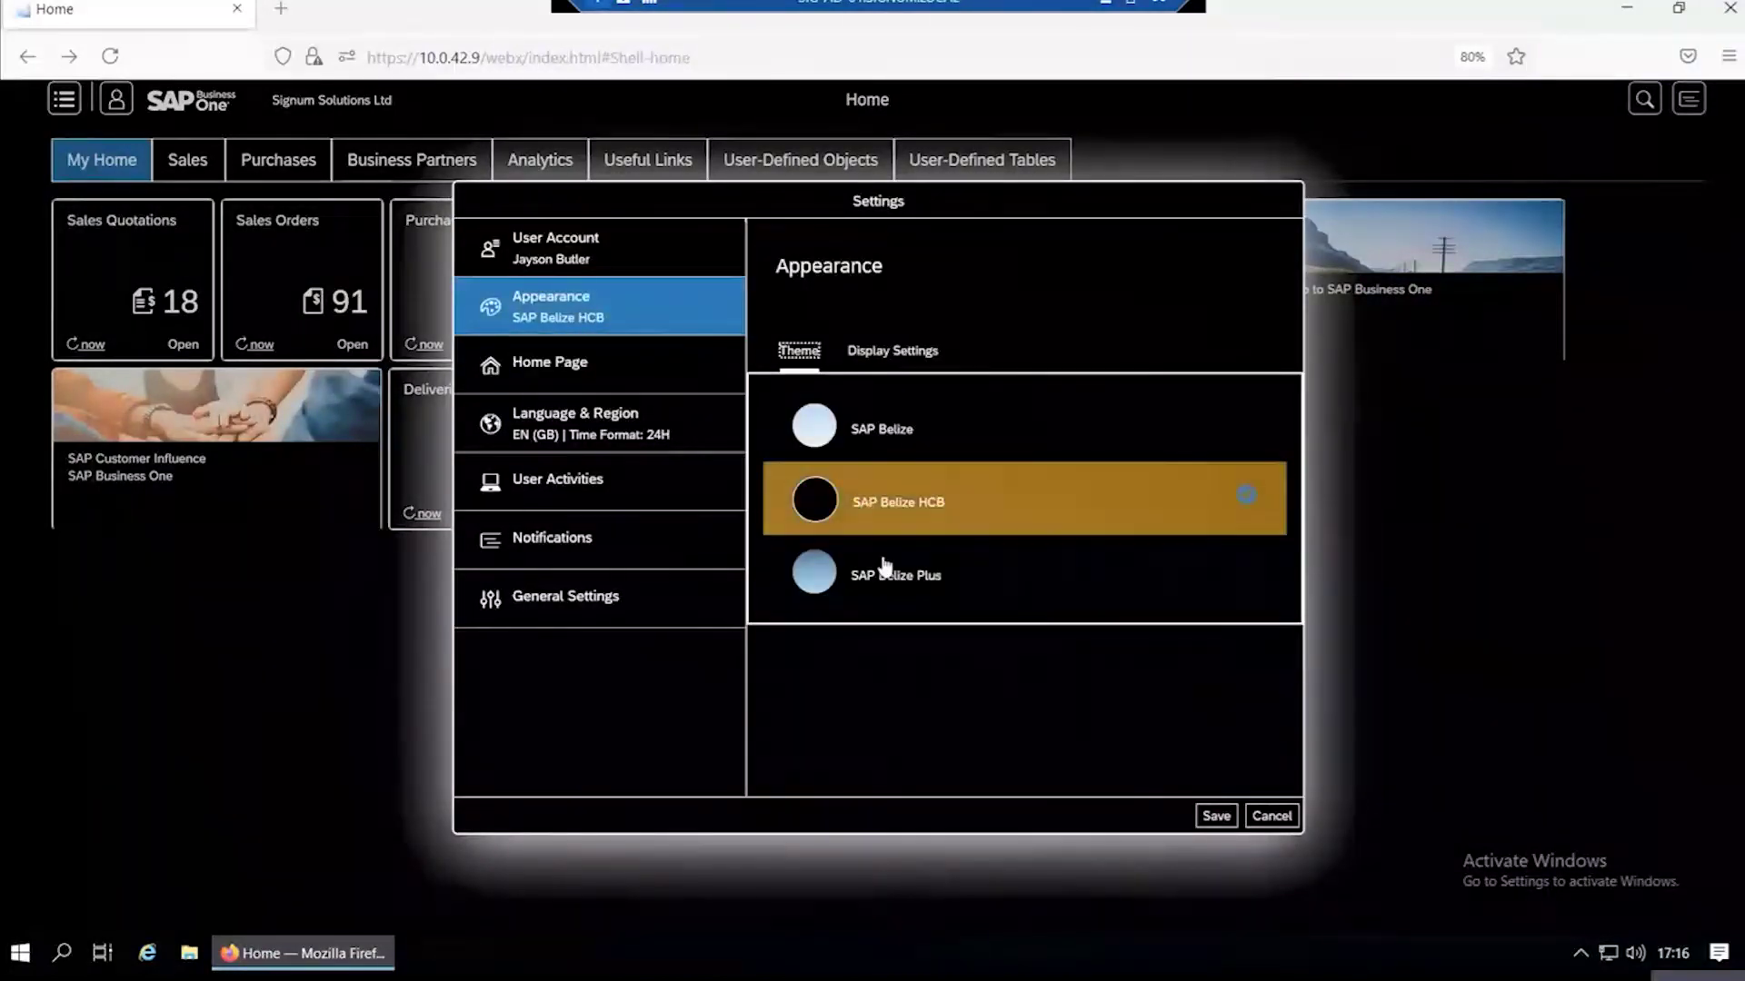
click(881, 571)
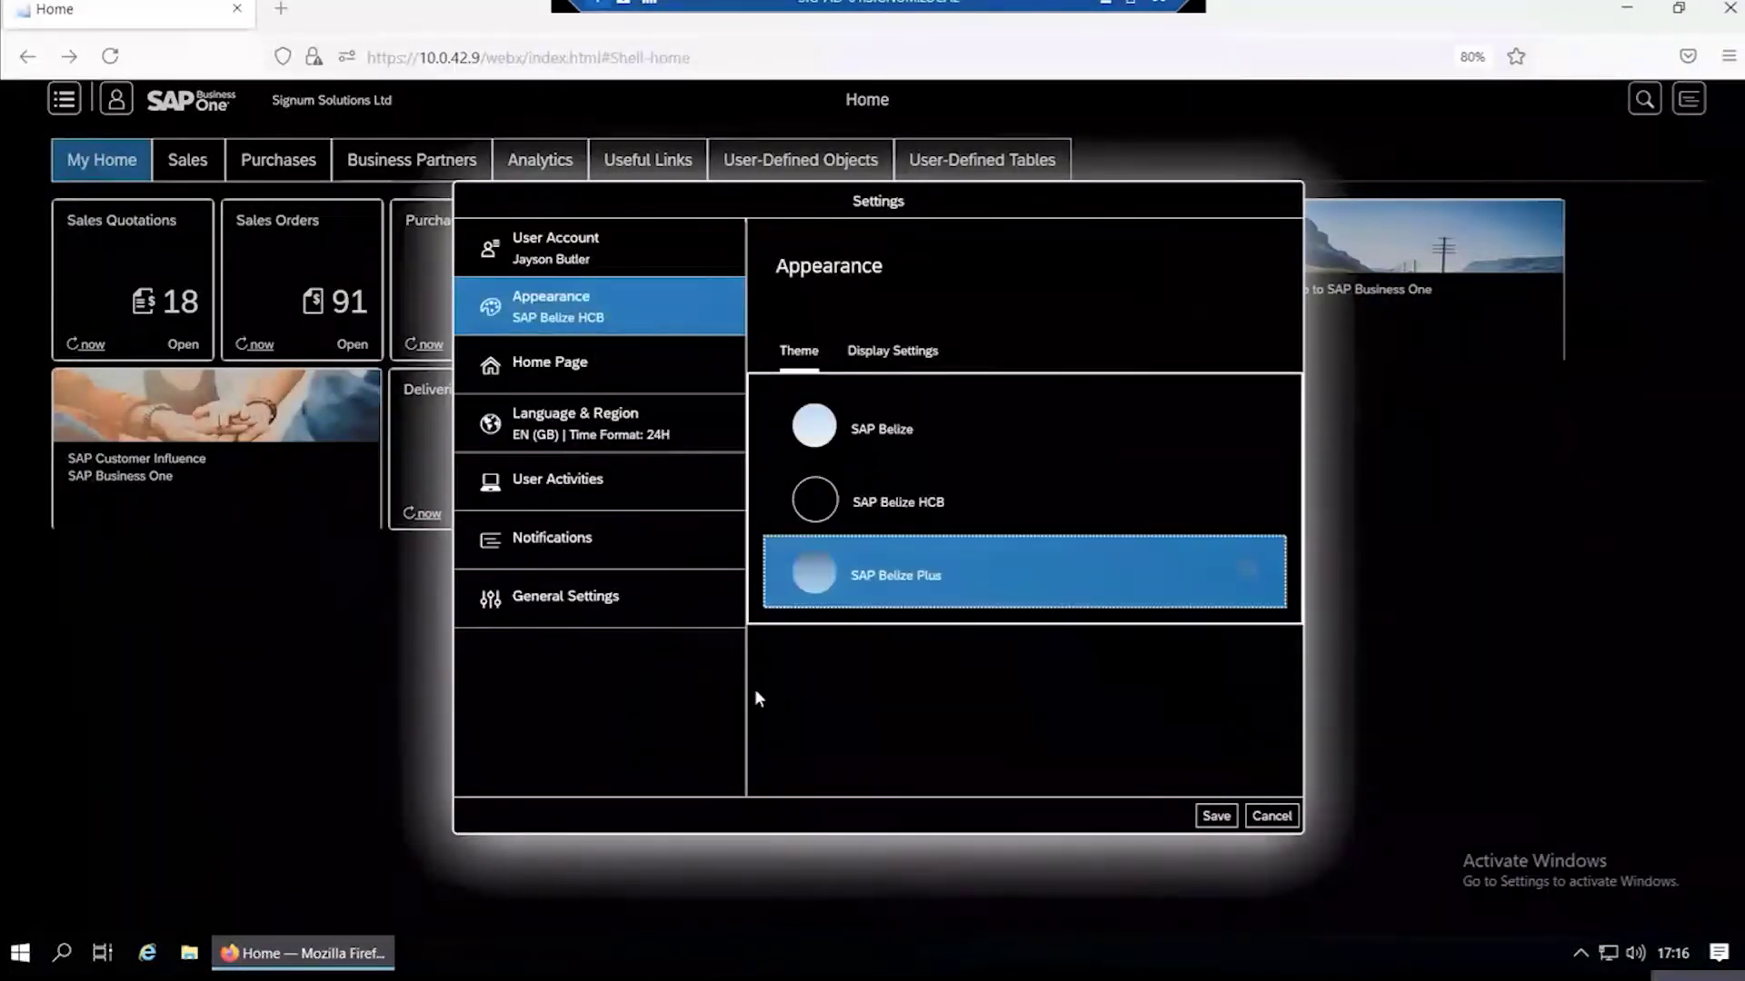
click(1216, 816)
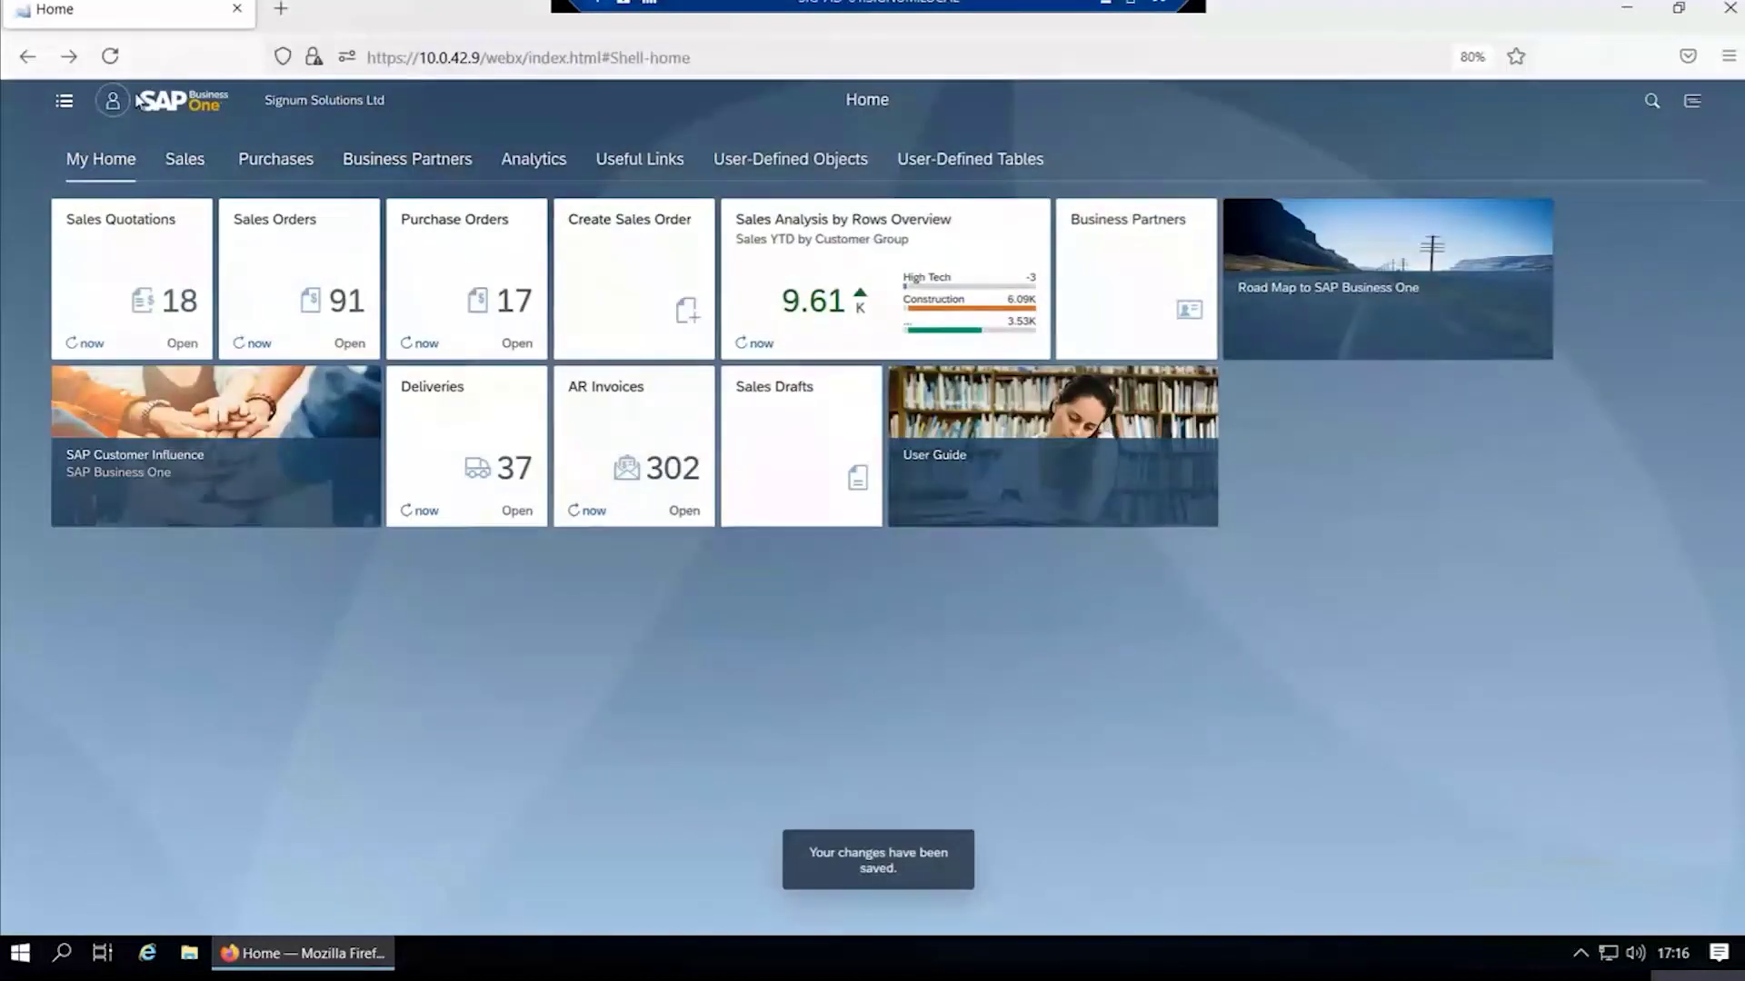
click(113, 100)
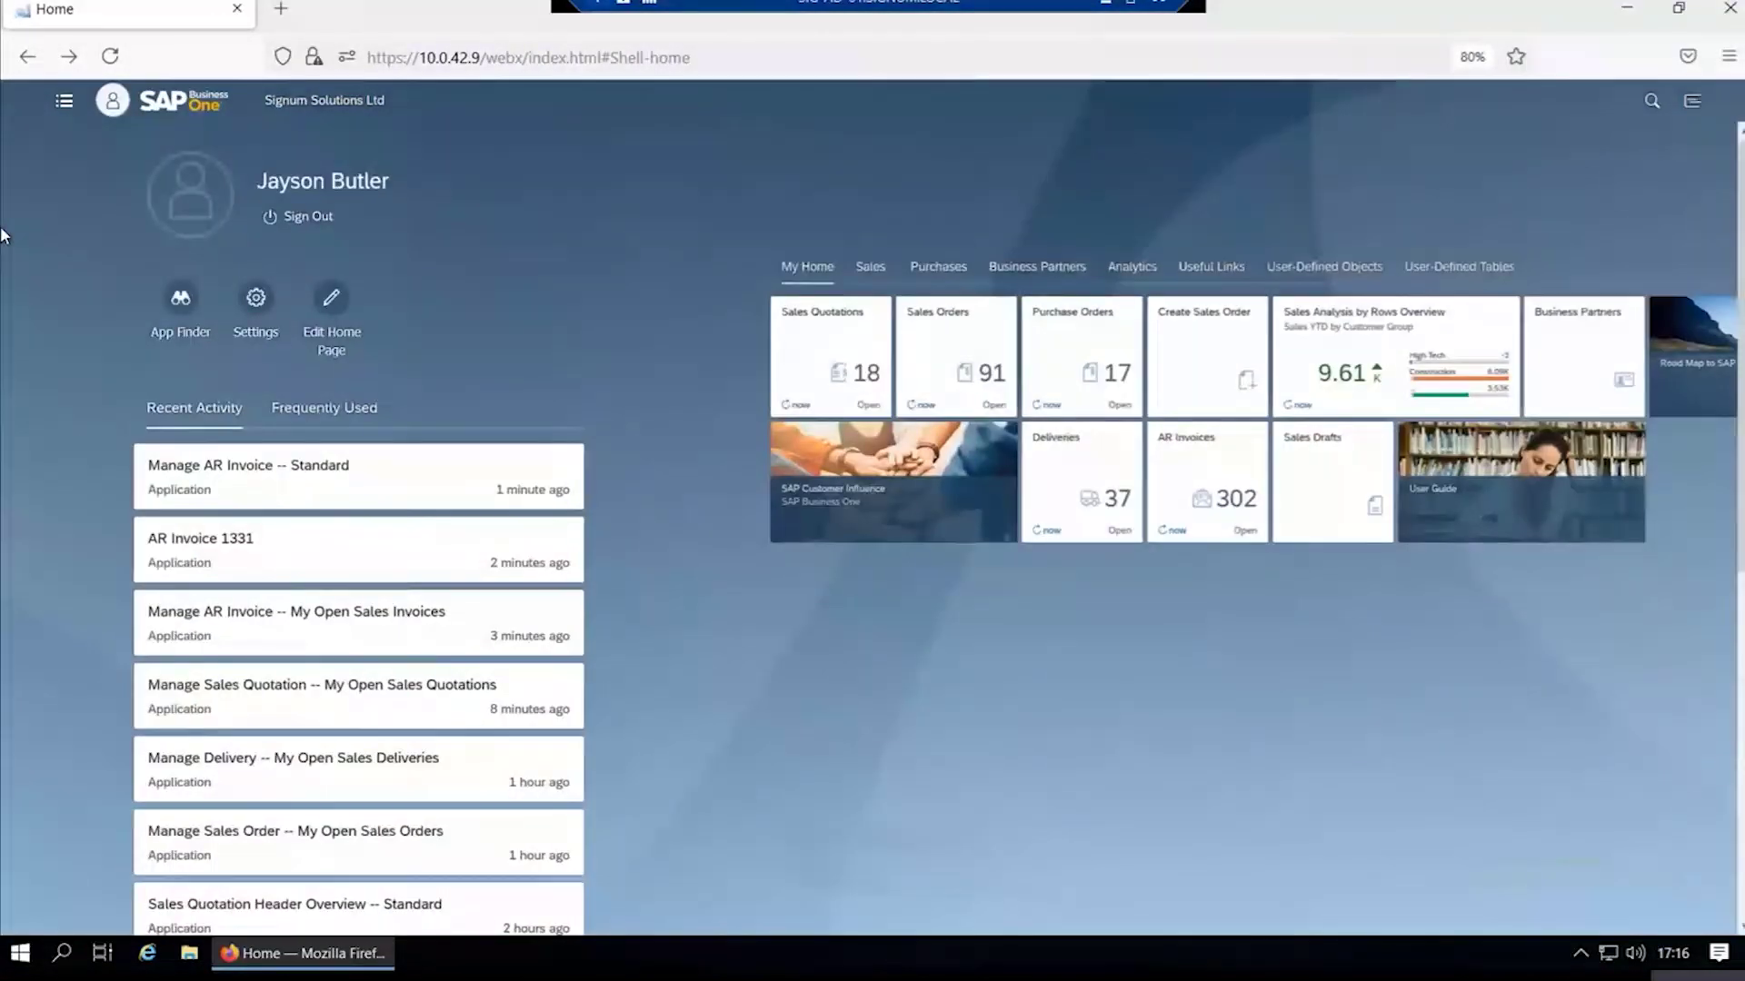
- Set the Home Page option to 'Show all content', save, and scroll through every tile group
click(256, 297)
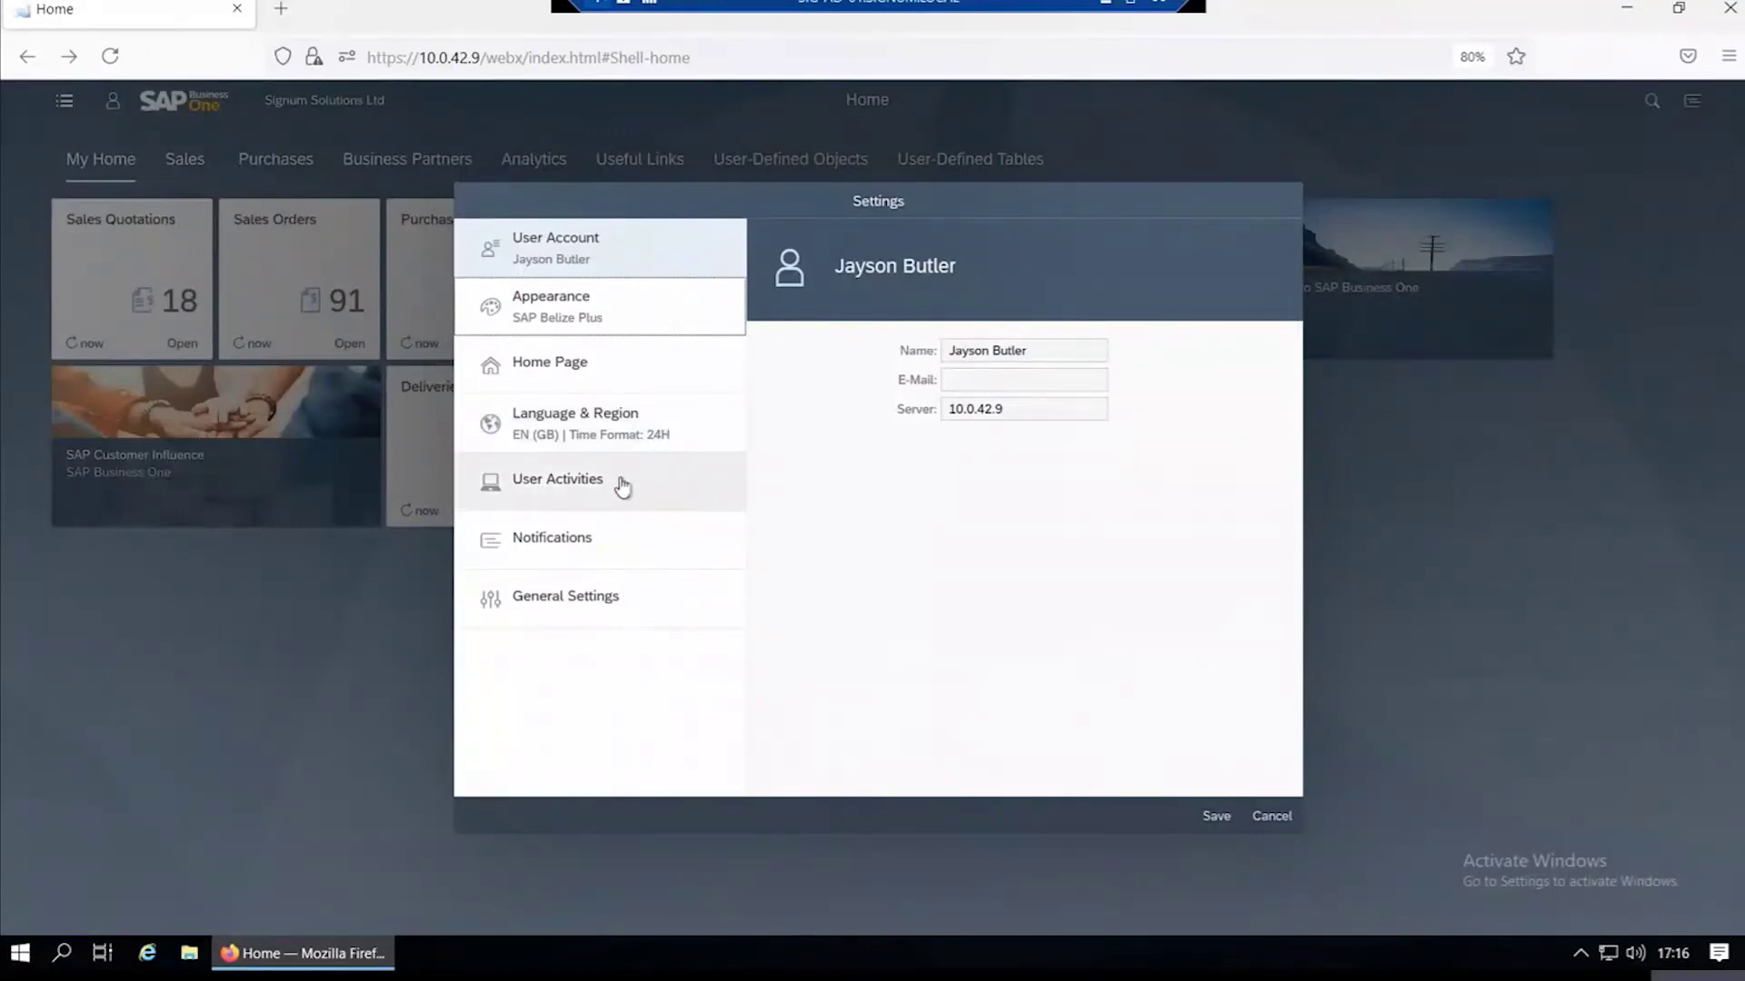
click(591, 368)
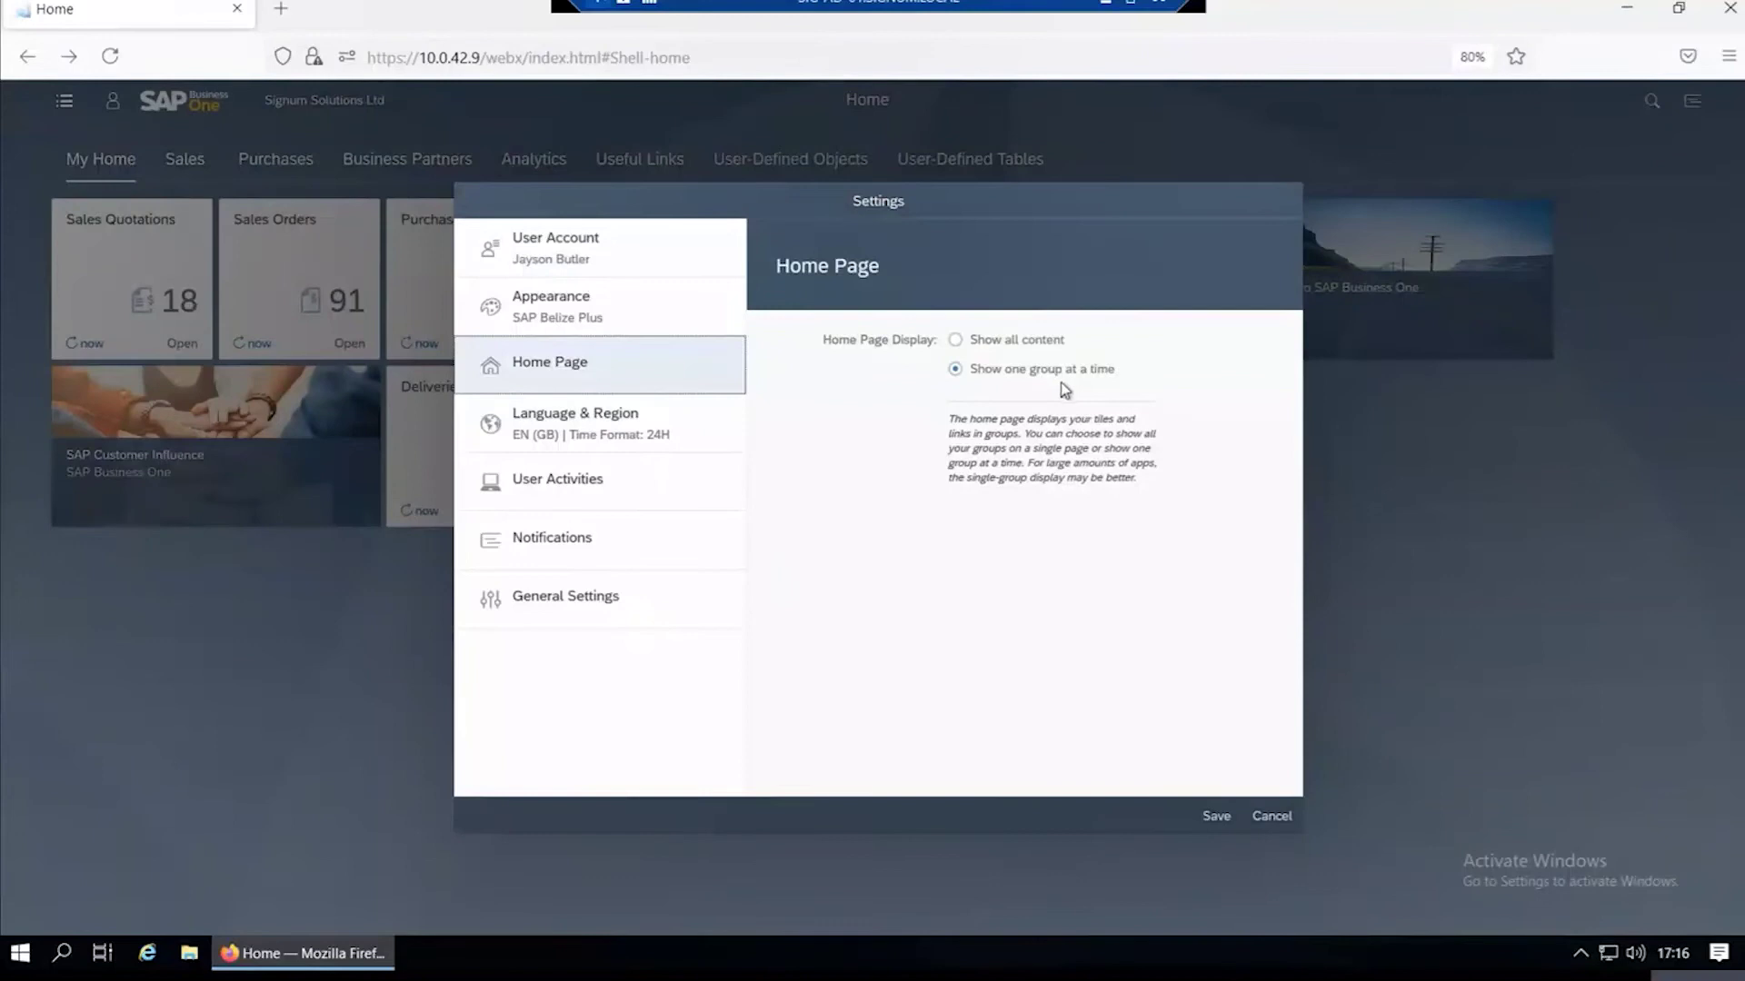
click(962, 340)
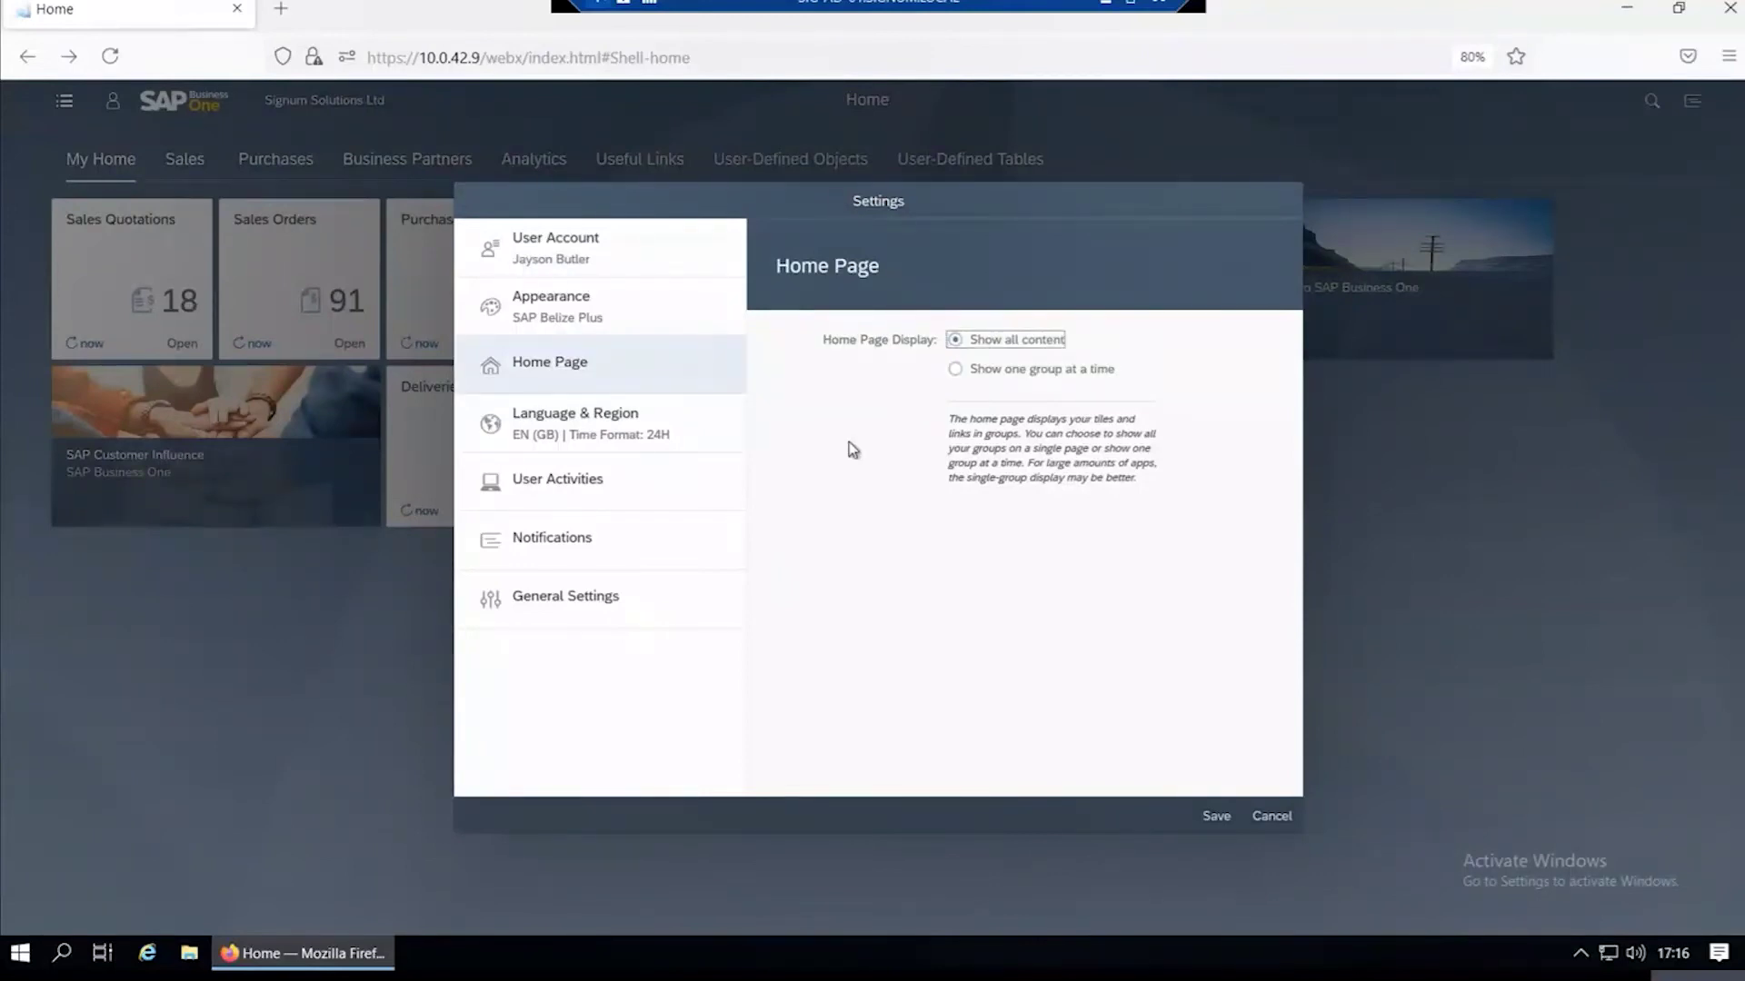
click(1216, 817)
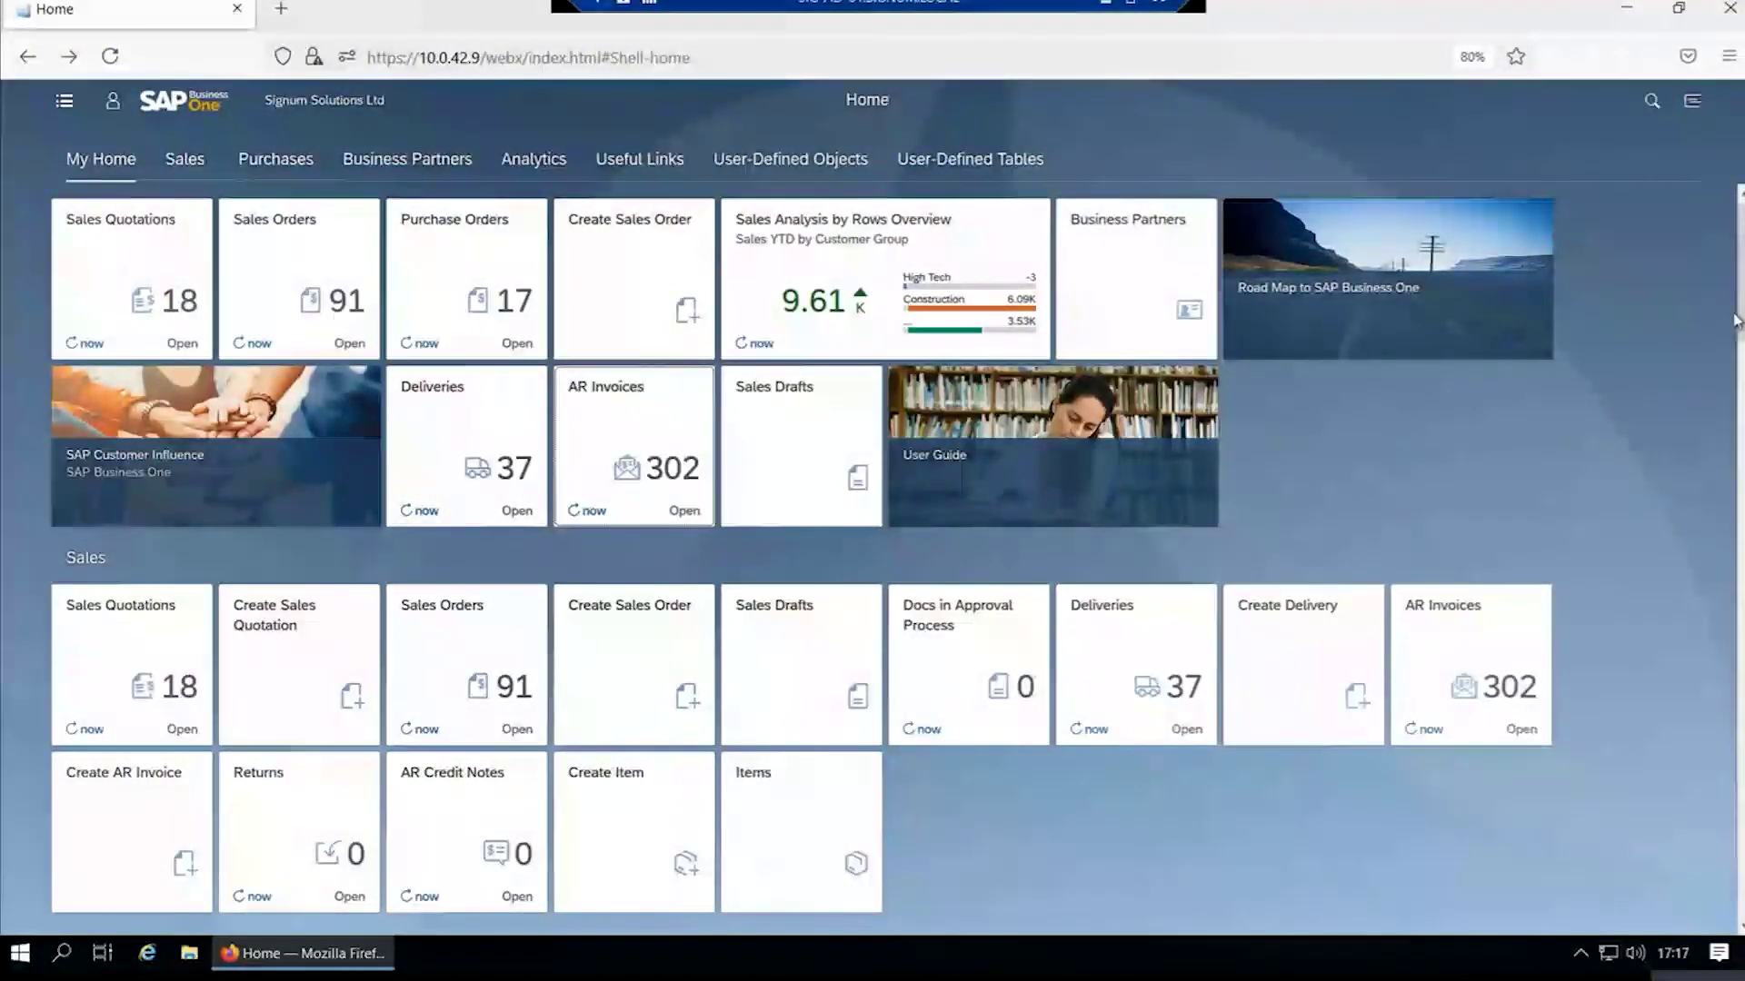
scroll(872, 546, down, 6)
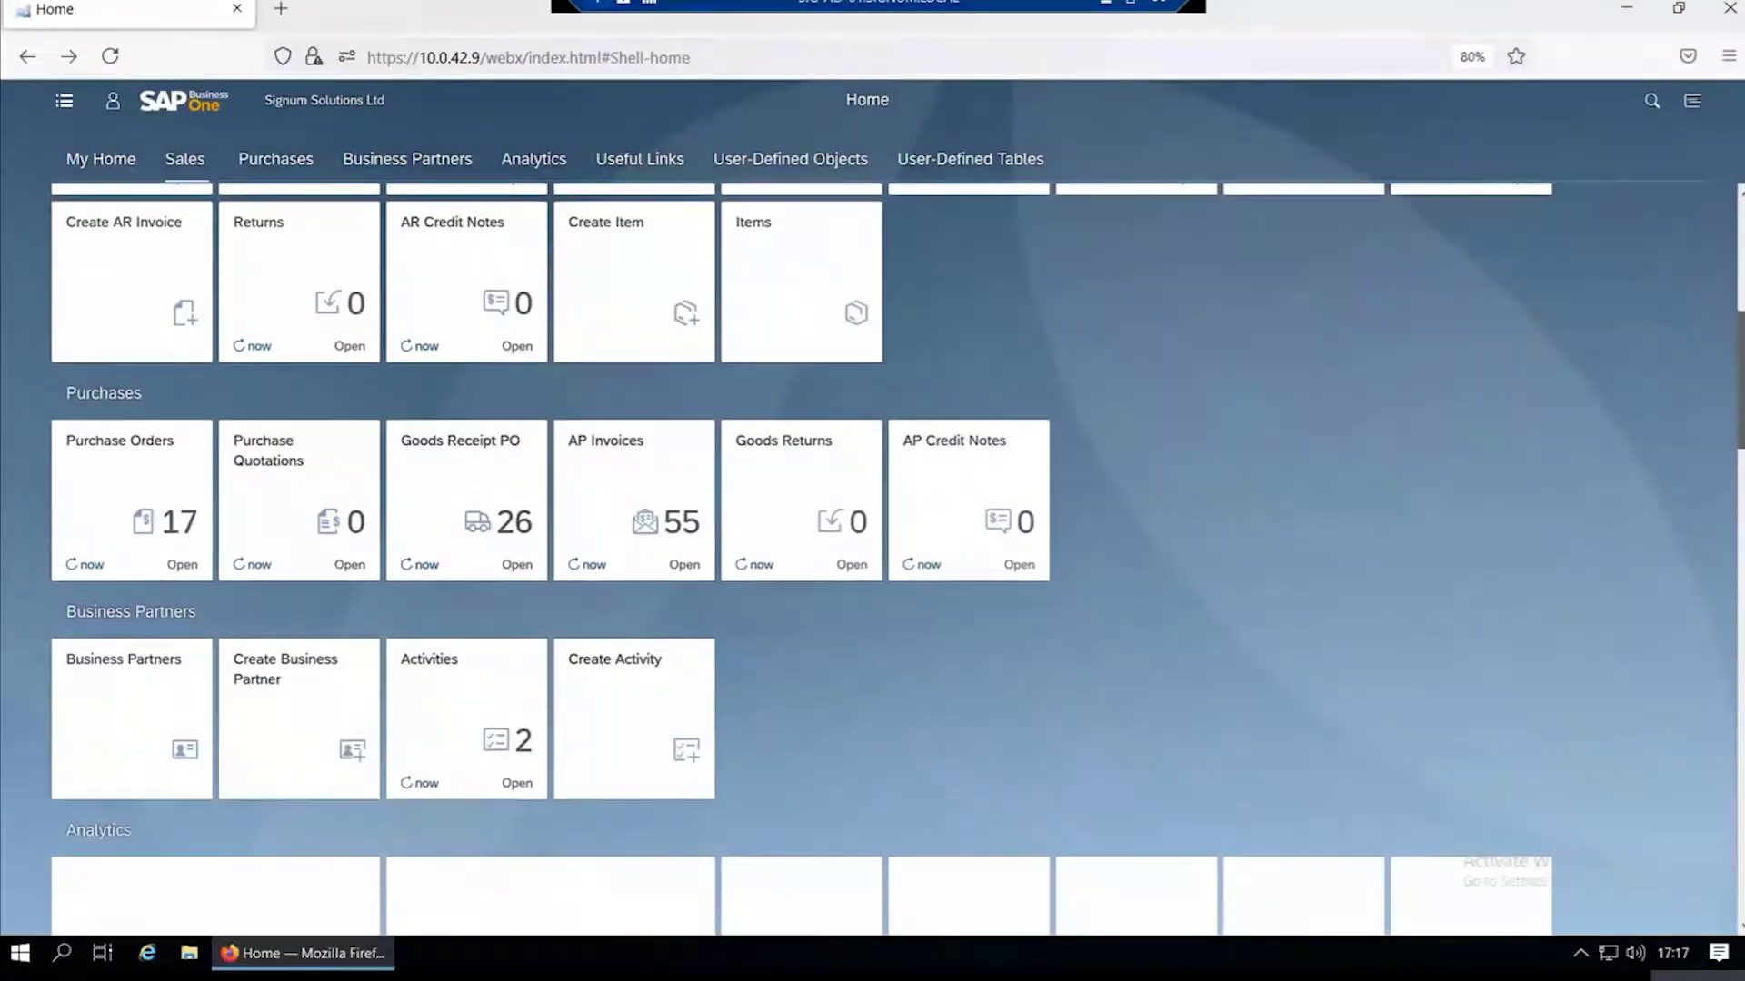
scroll(872, 545, down, 5)
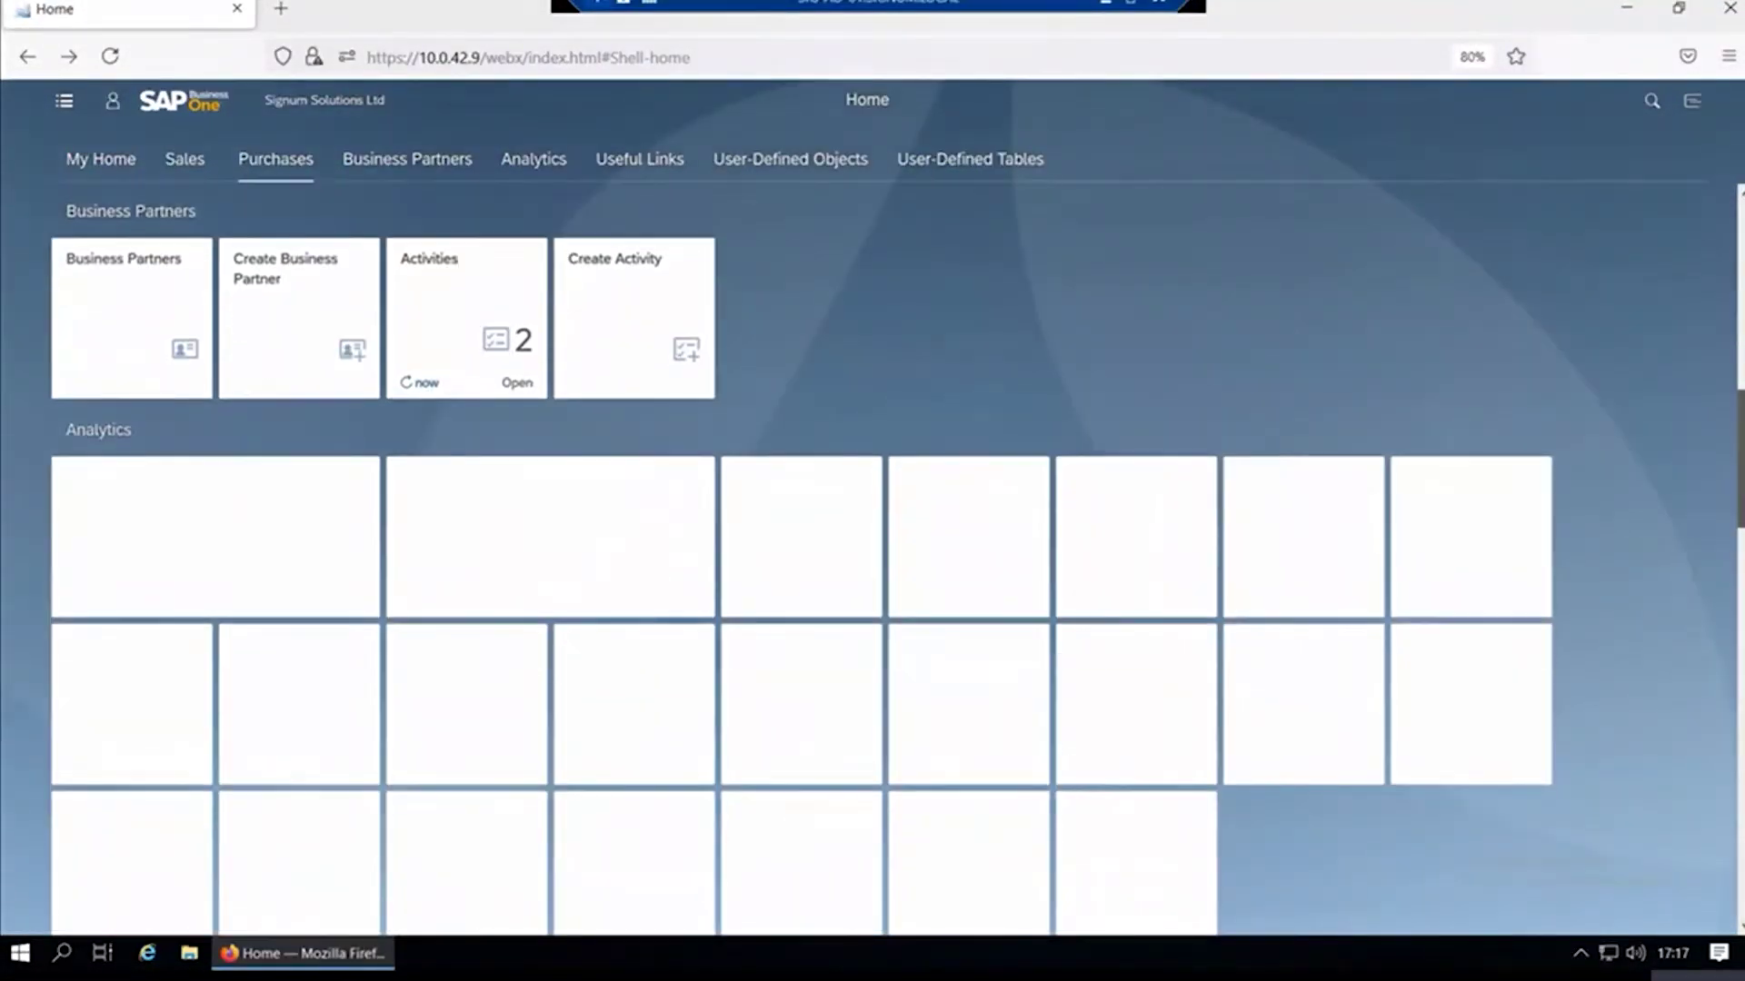
scroll(872, 545, down, 5)
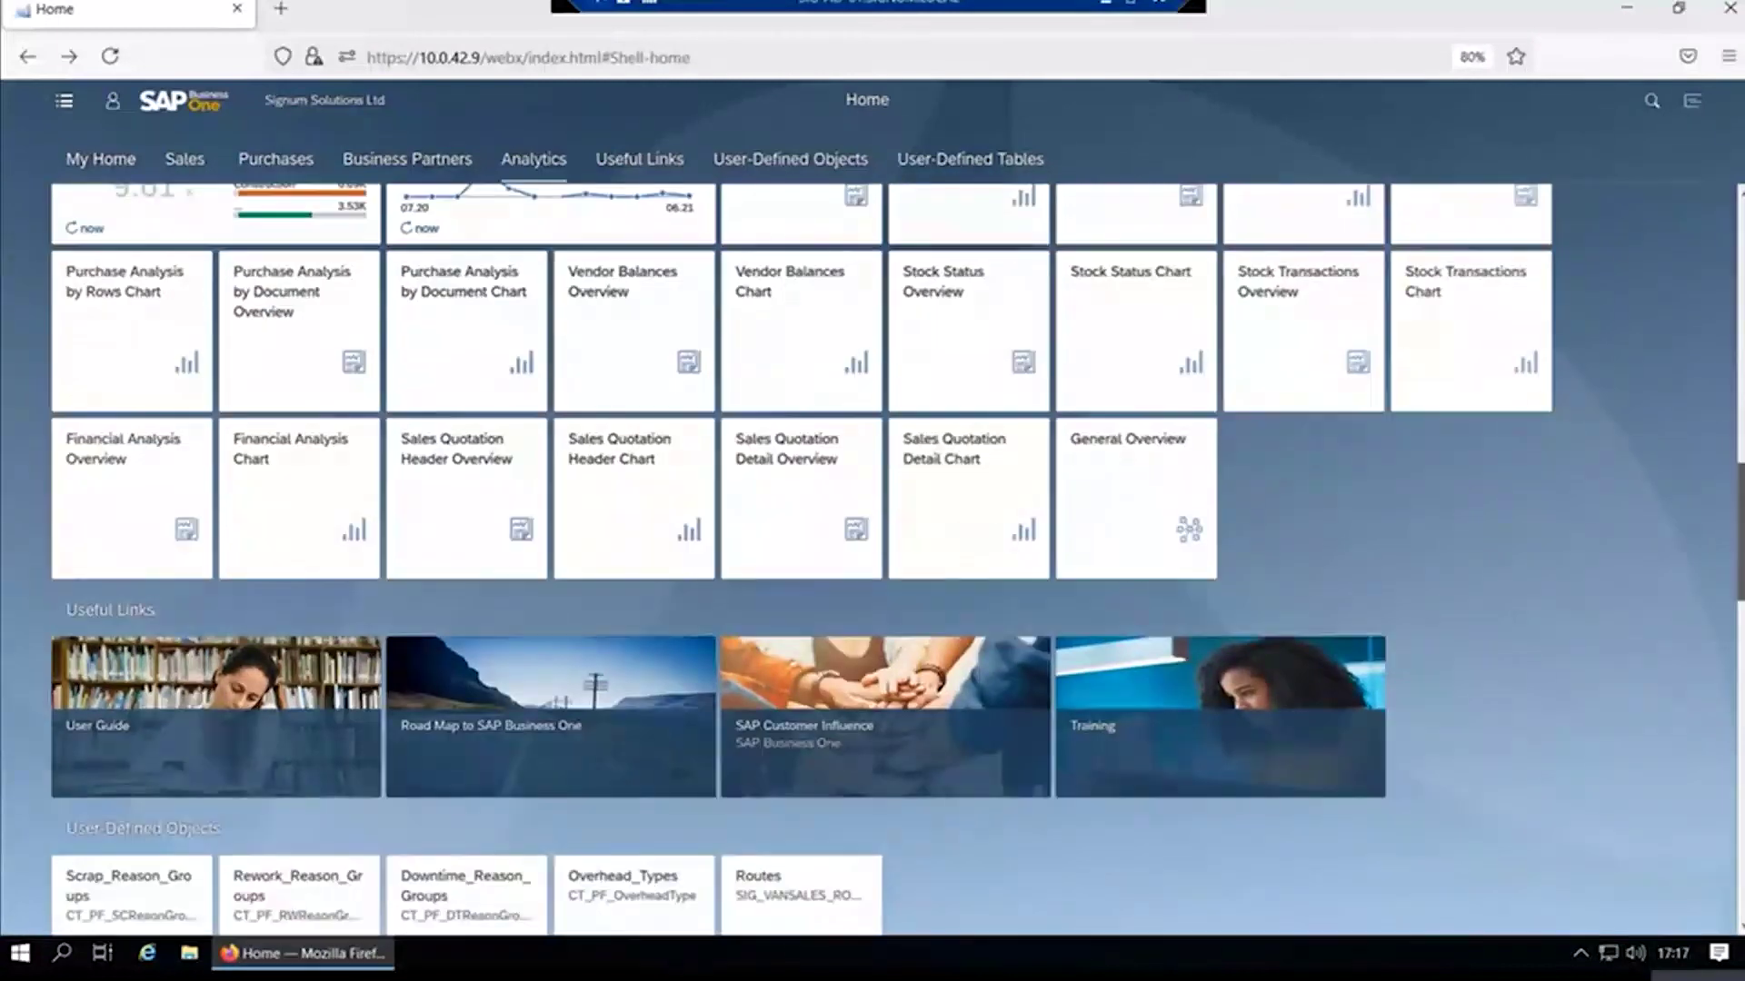
scroll(872, 545, down, 2)
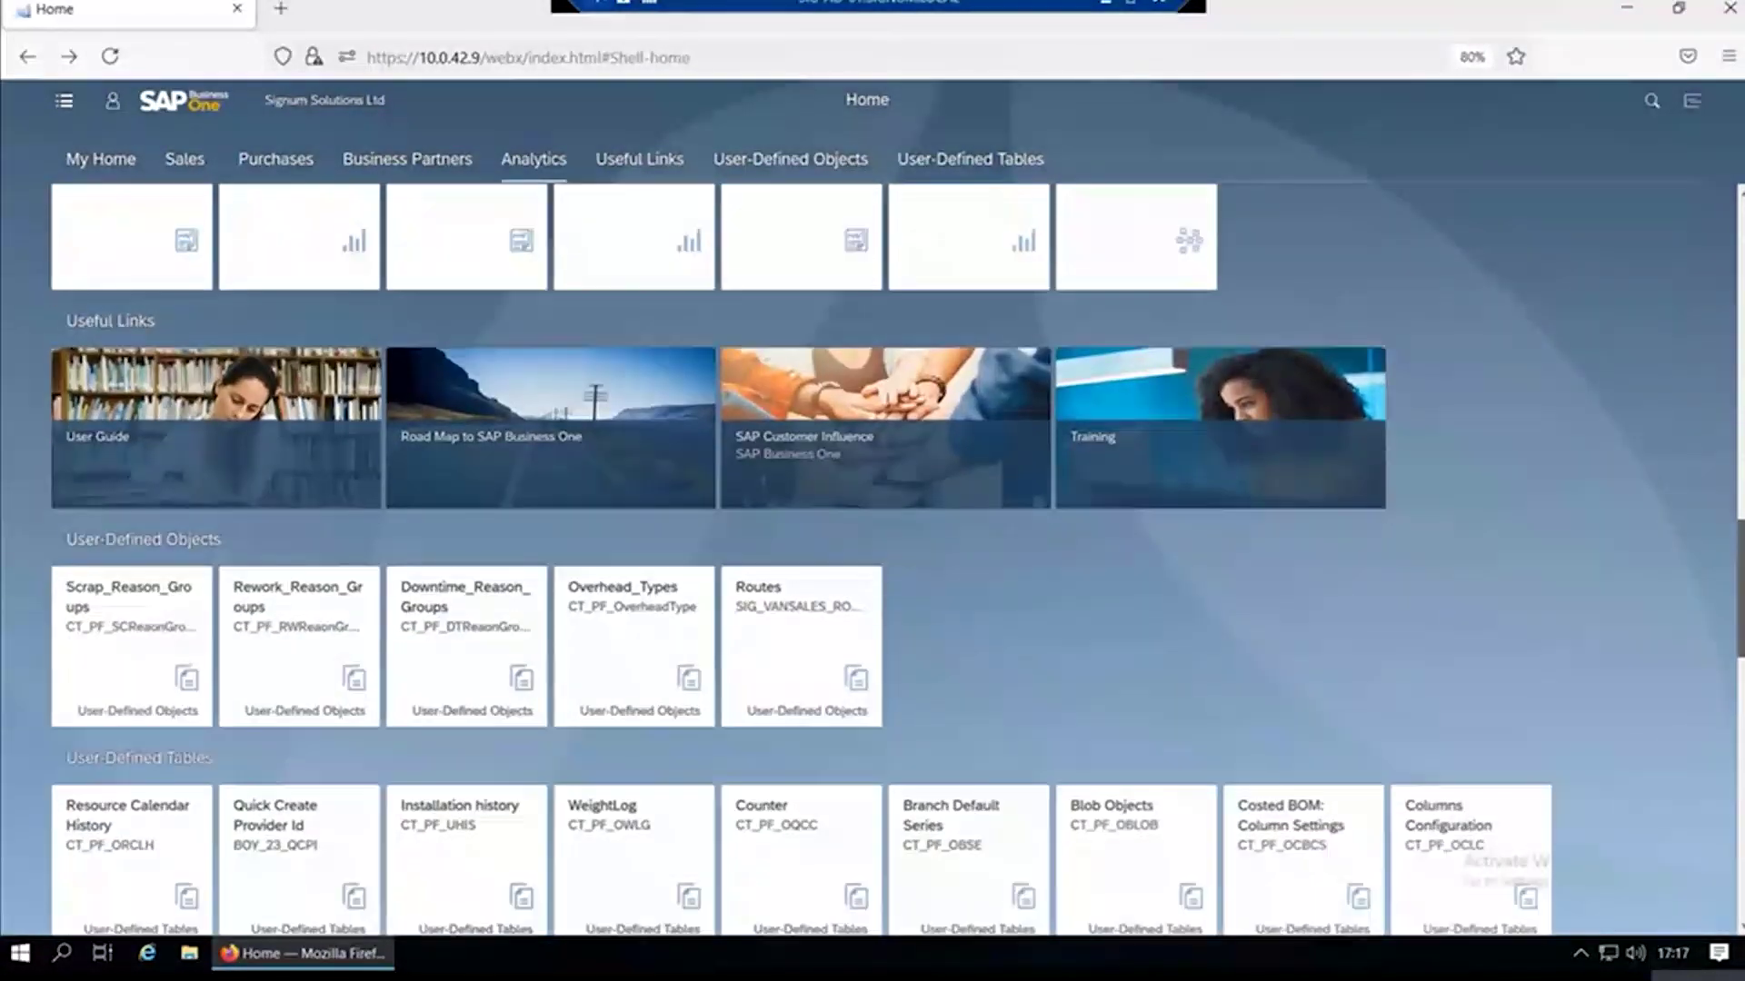
scroll(1434, 433, down, 3)
scroll(1434, 433, up, 15)
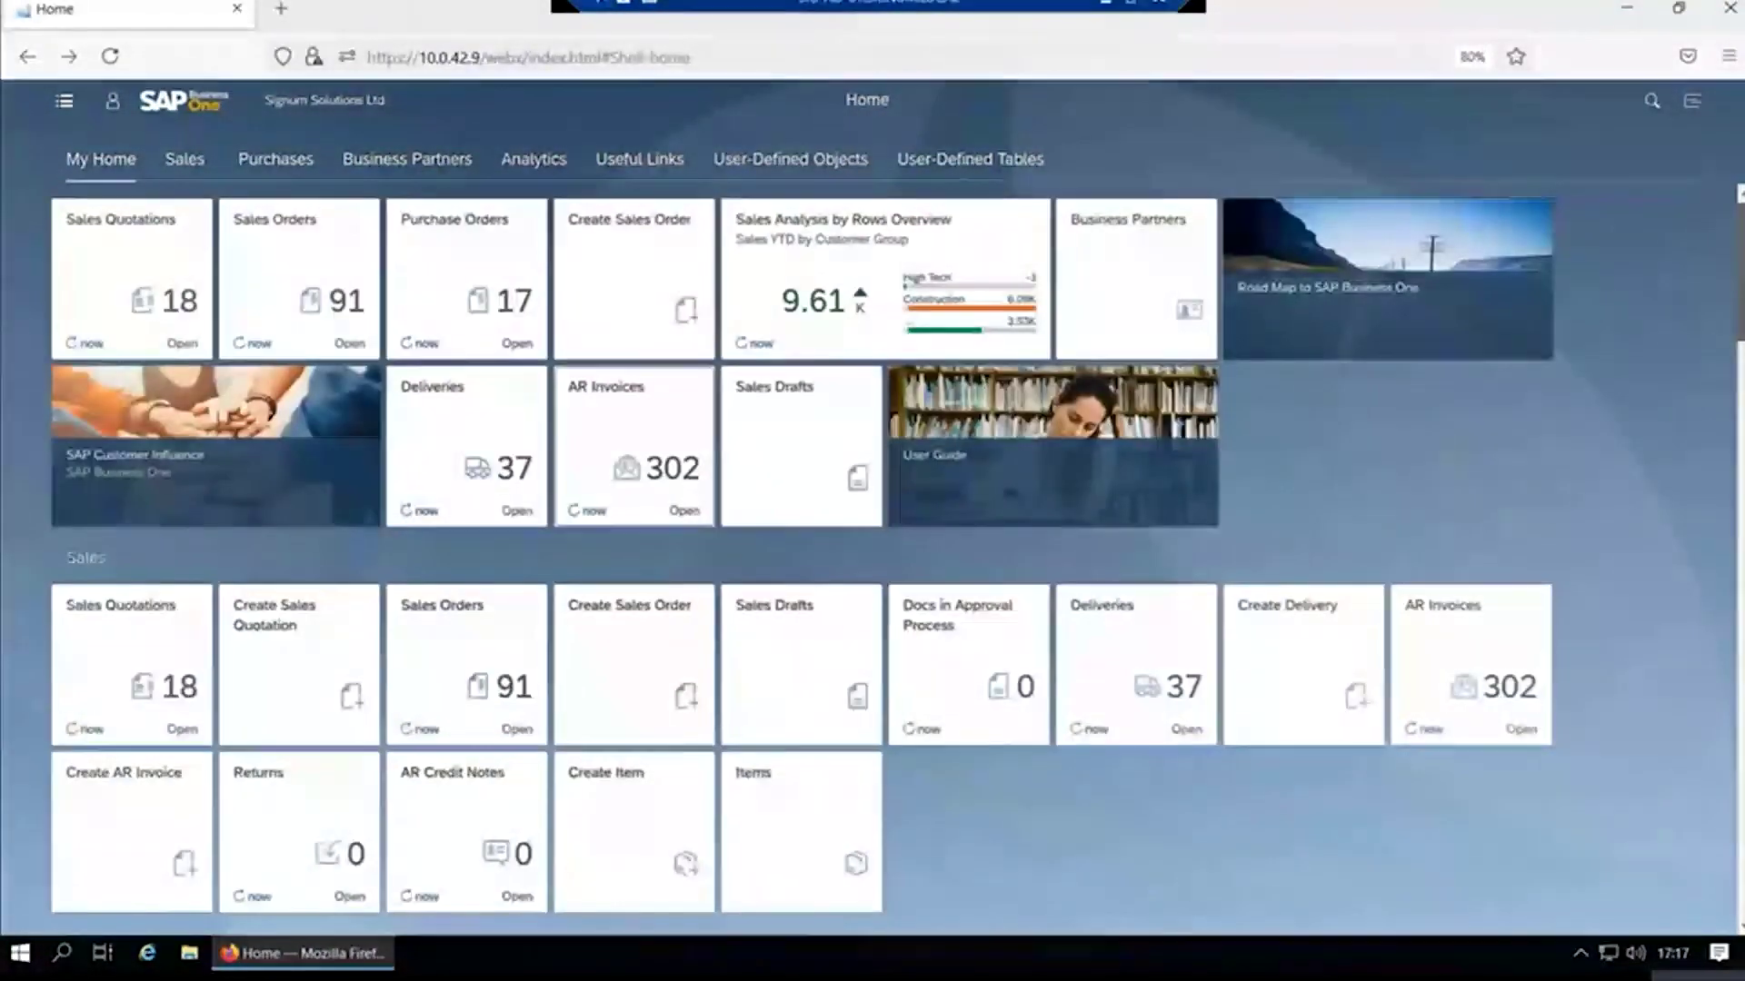
click(112, 100)
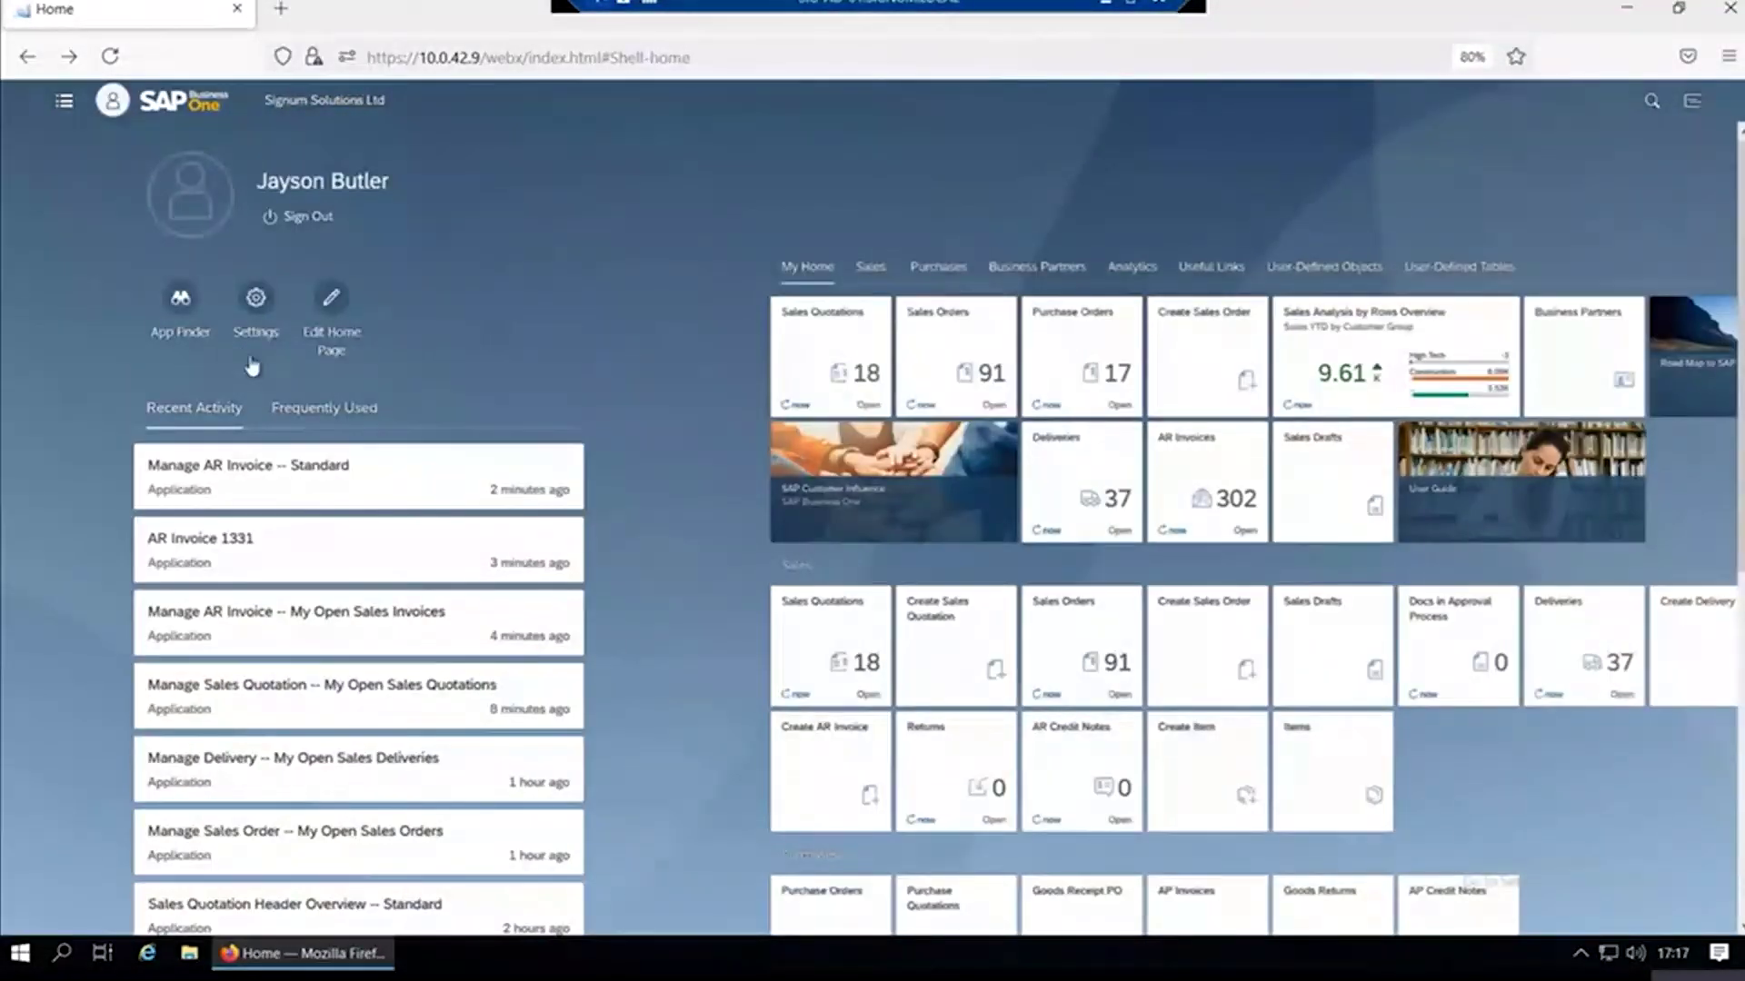
click(256, 309)
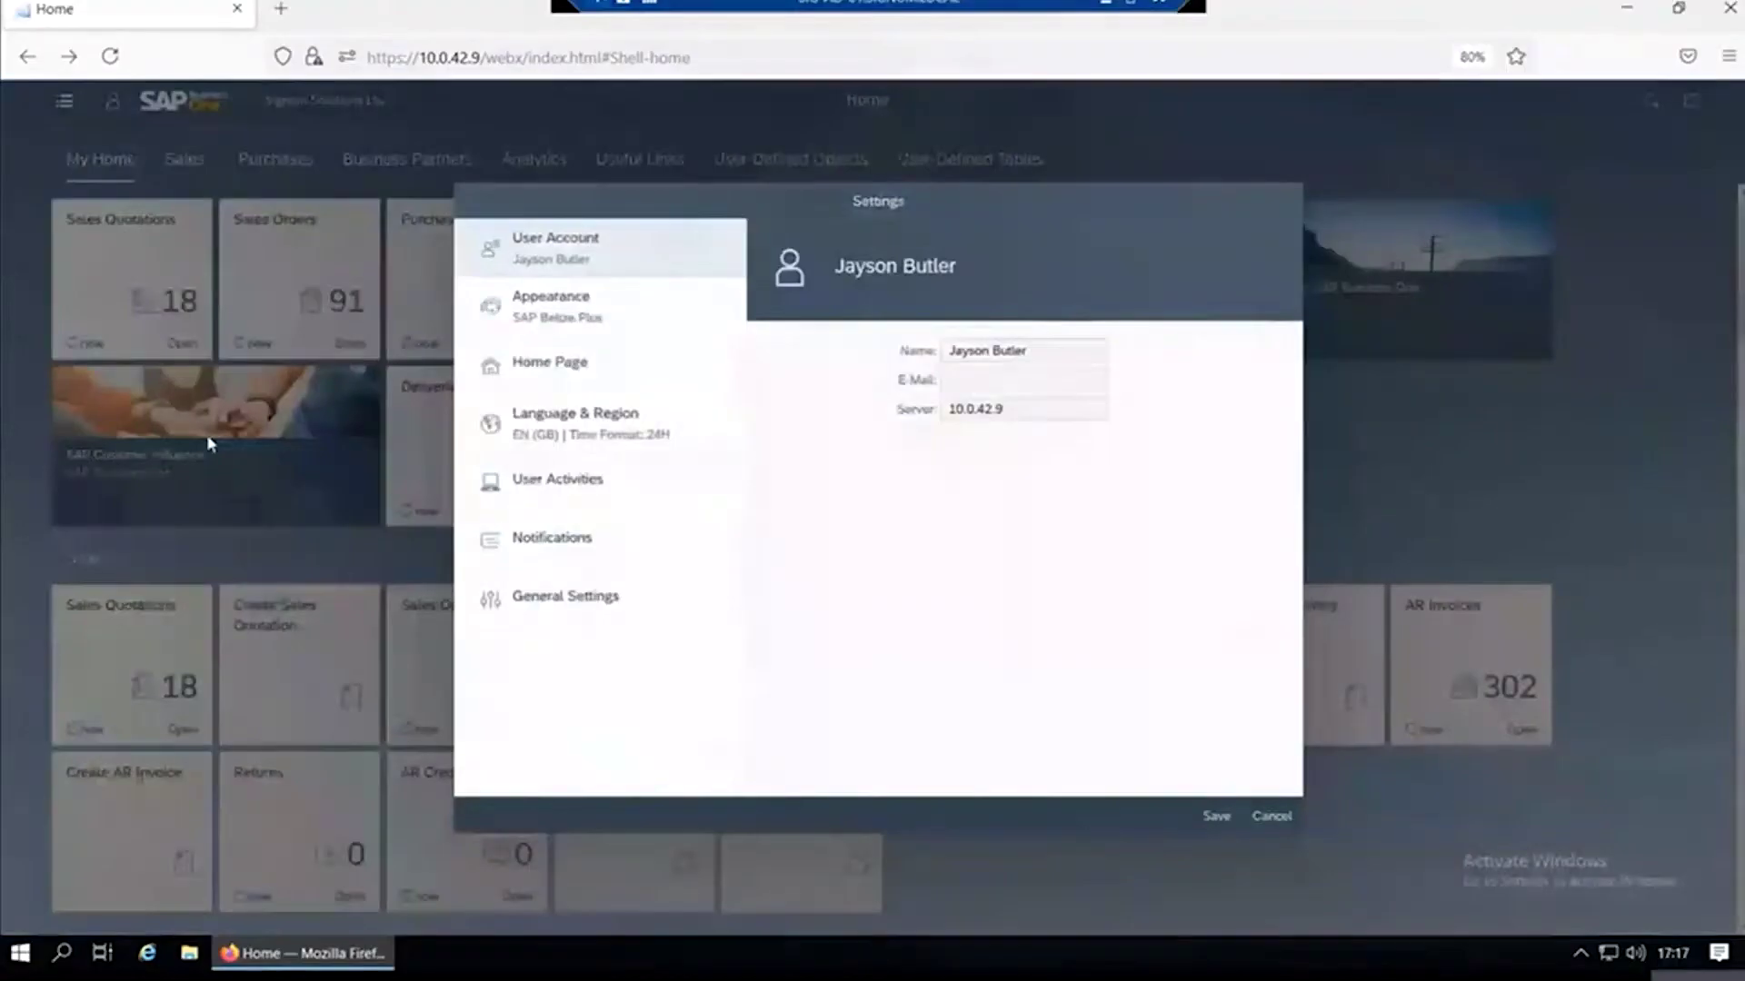
click(551, 493)
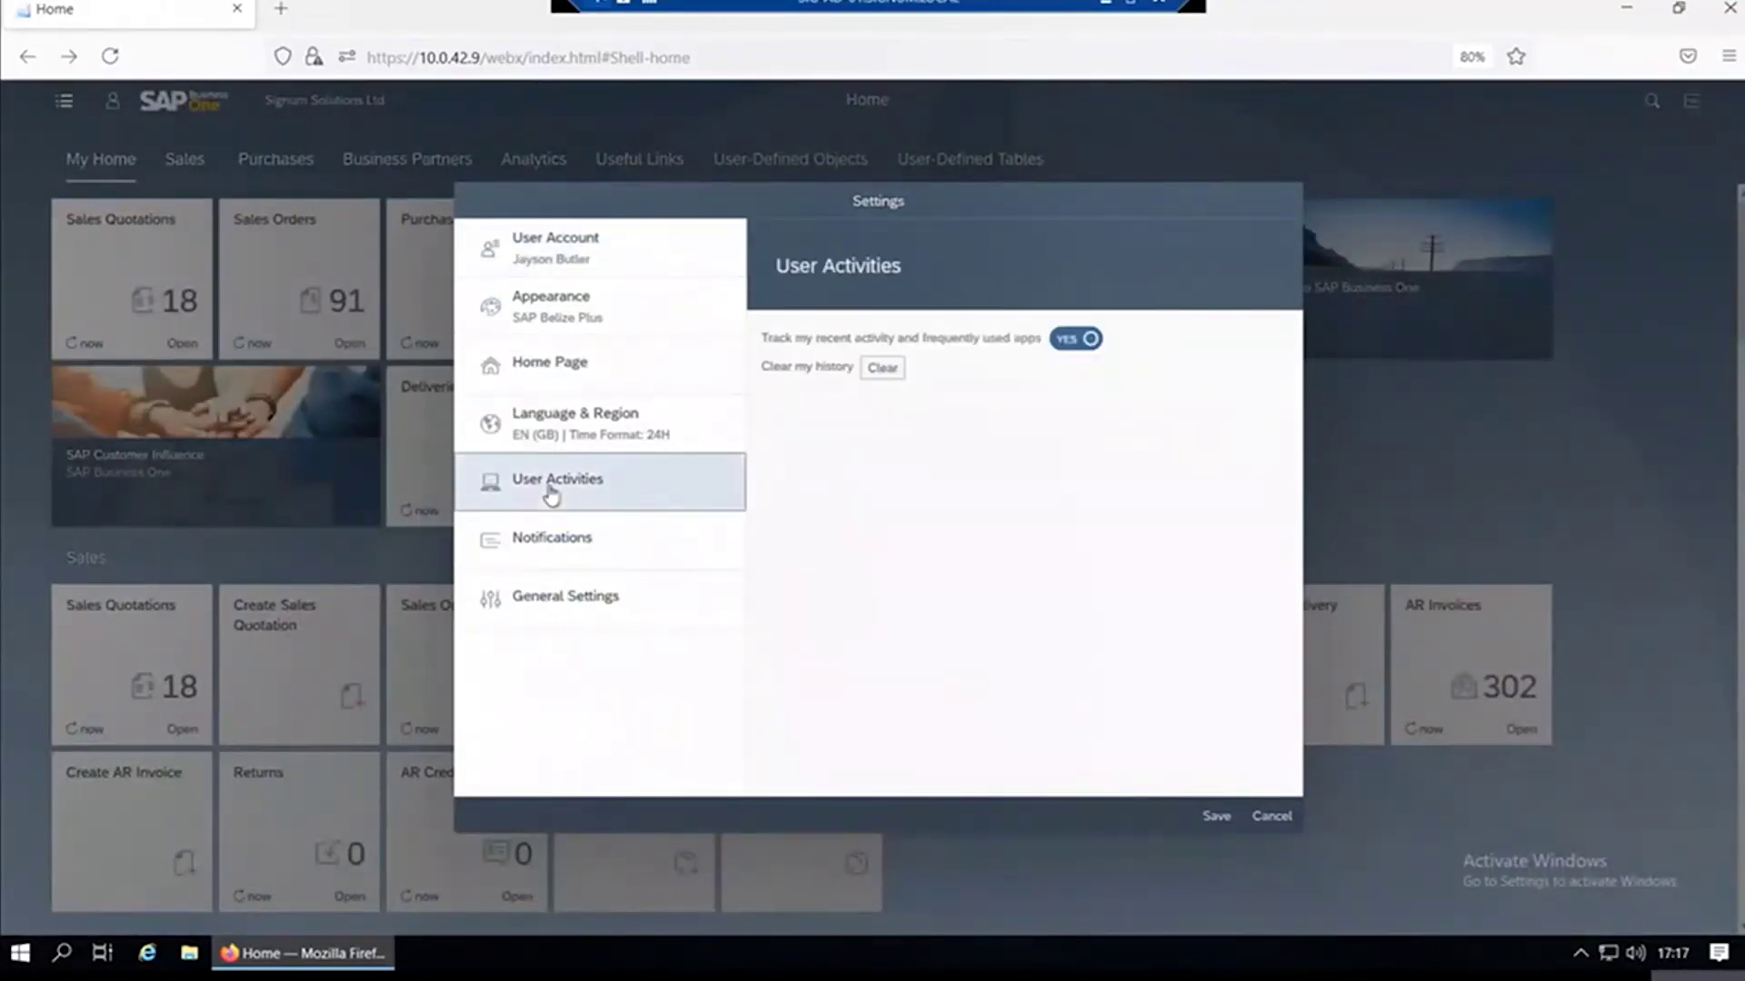
click(553, 542)
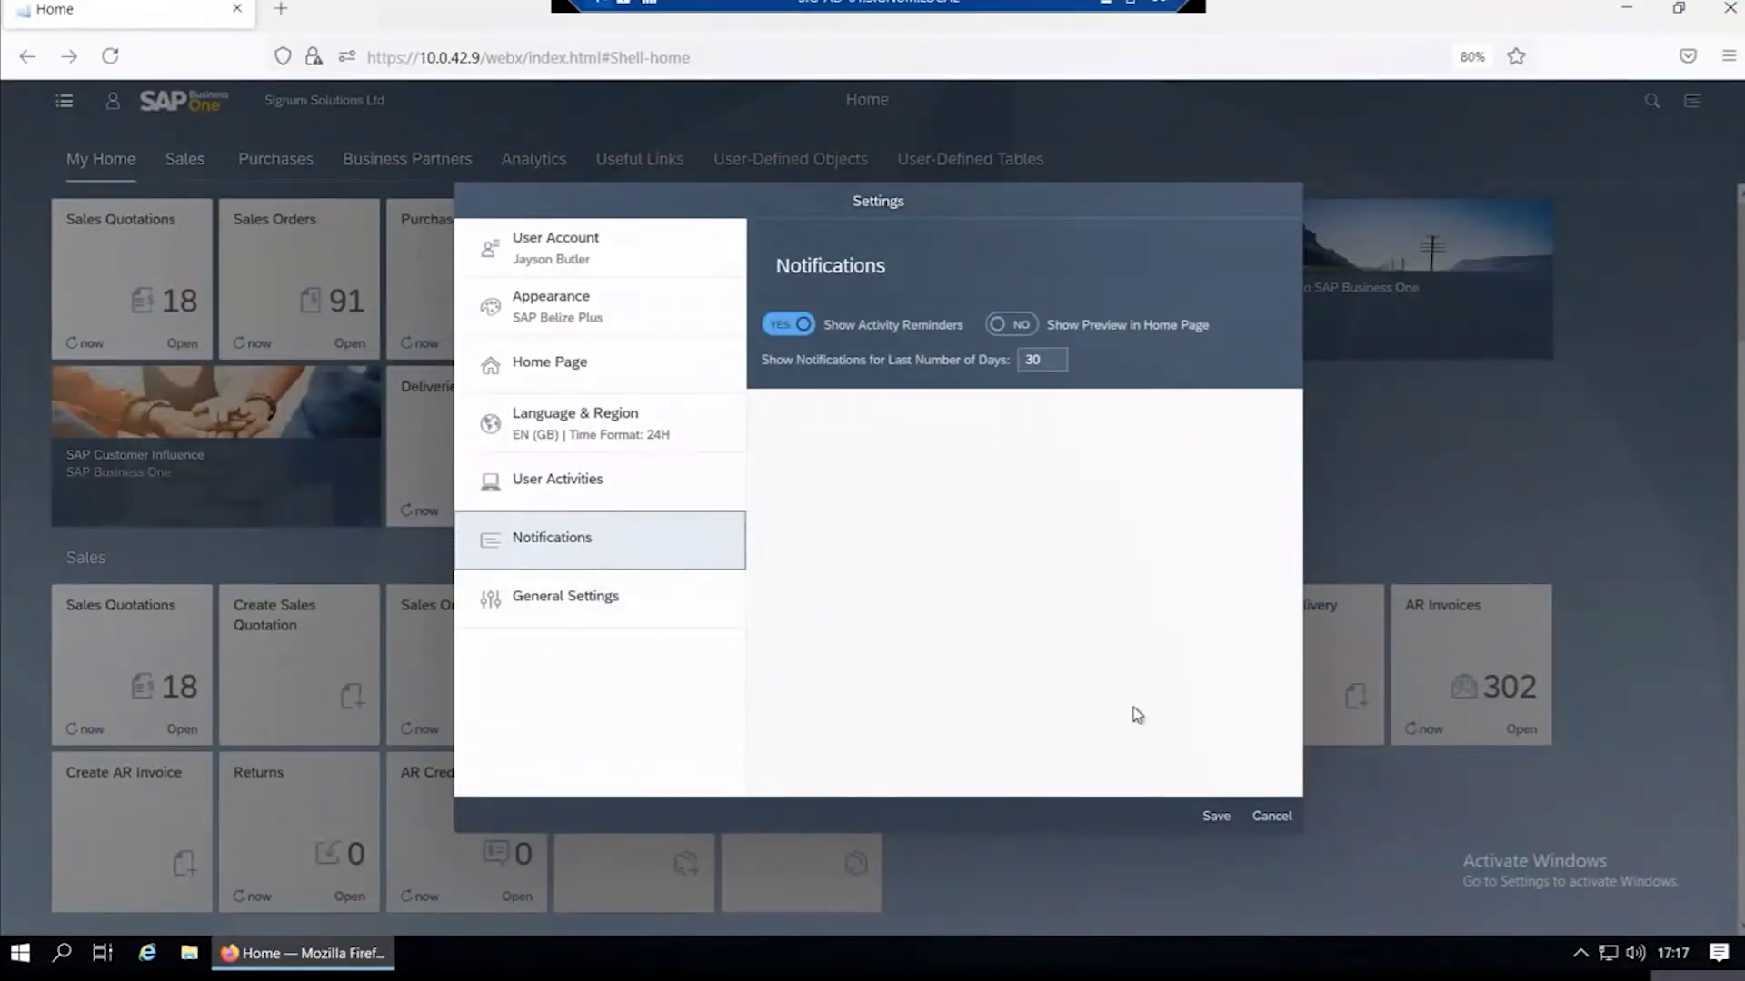
click(1271, 817)
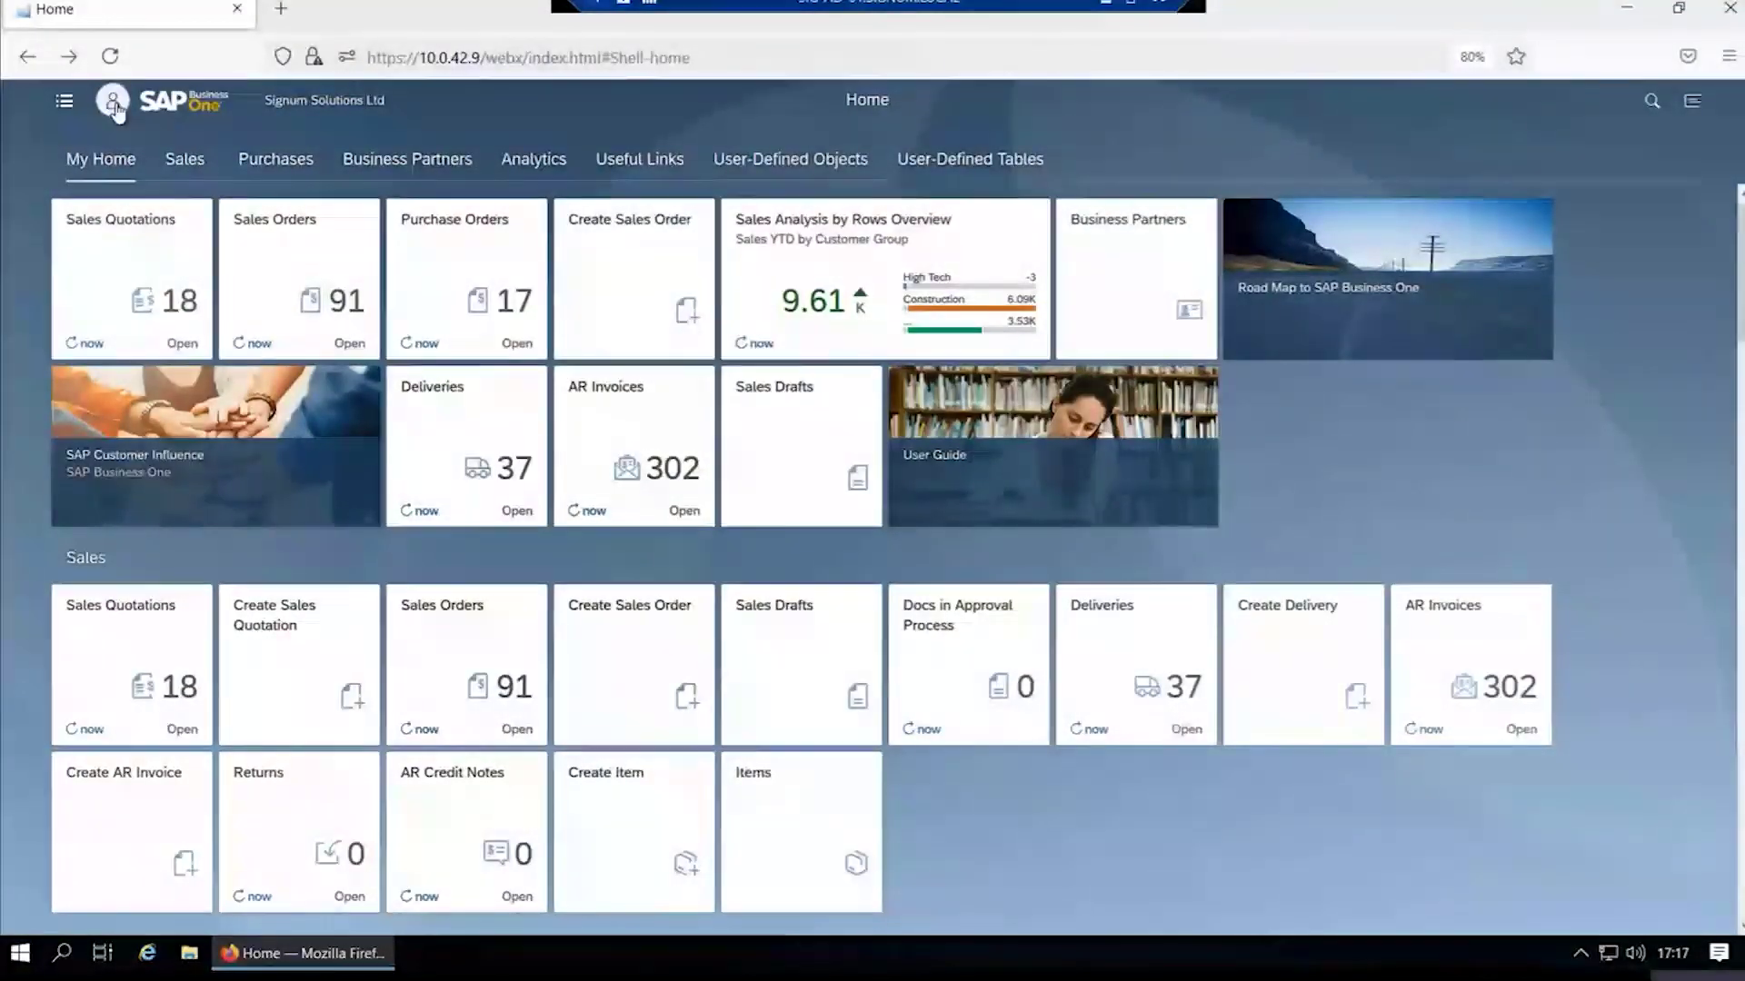
click(113, 102)
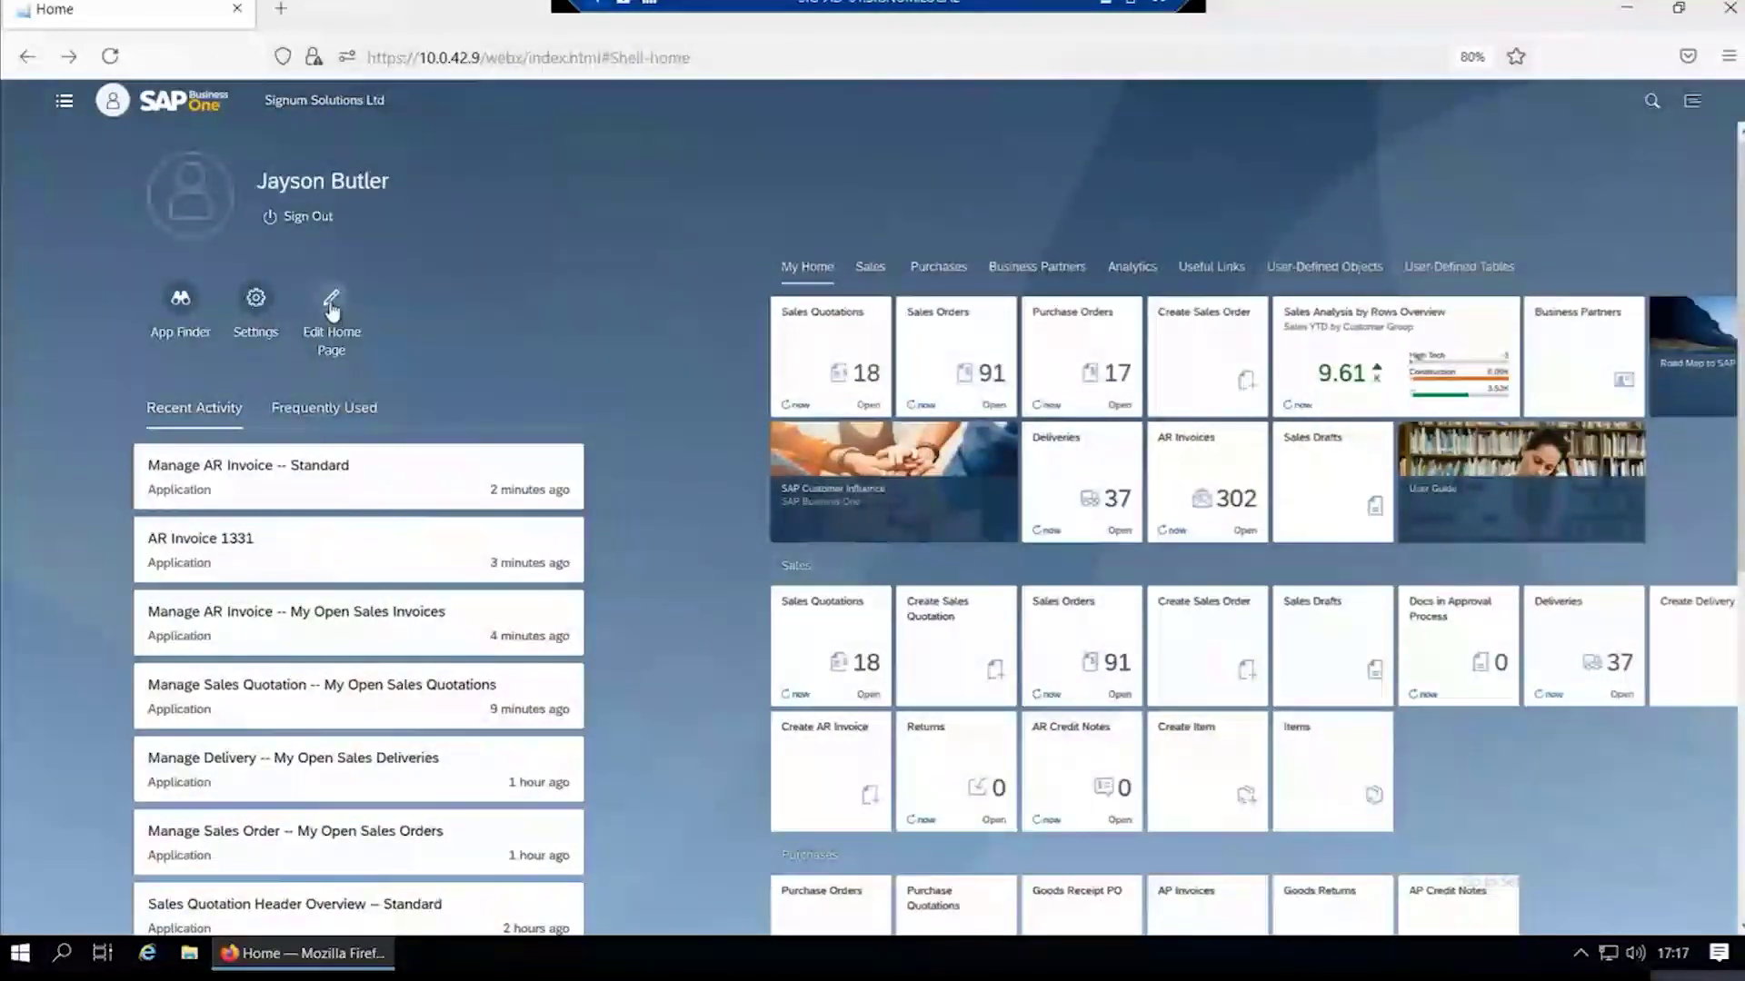
click(333, 307)
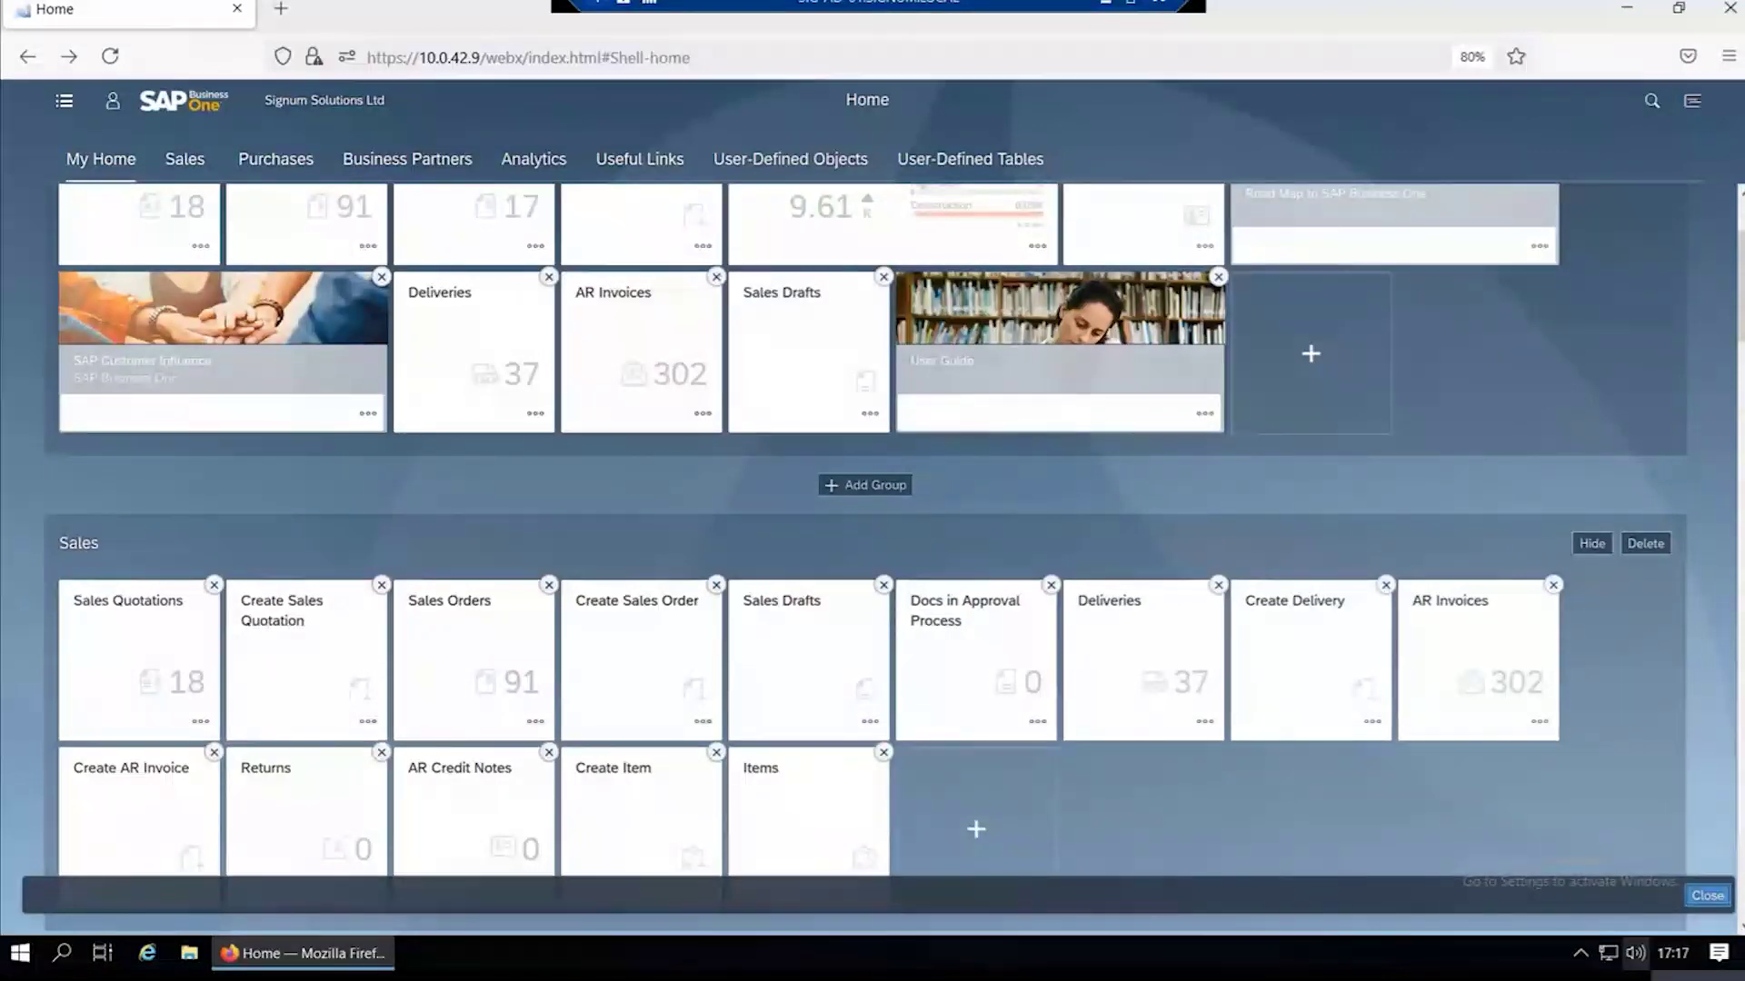
click(1707, 896)
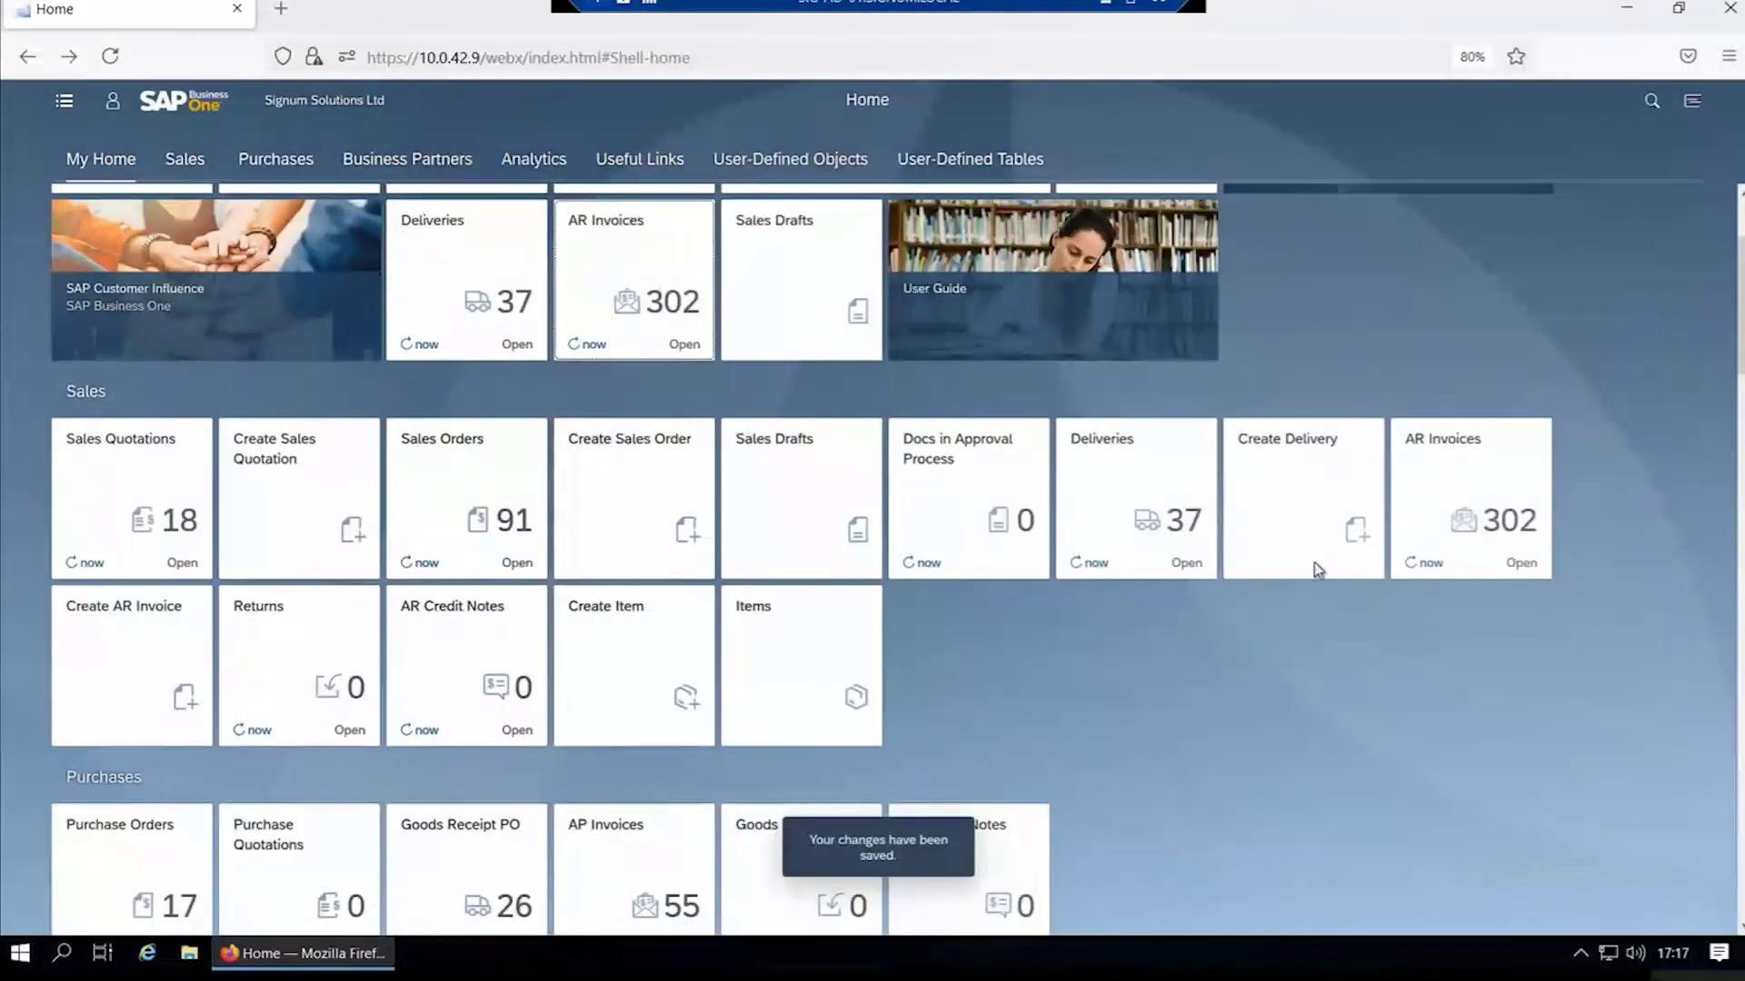
scroll(1573, 532, up, 3)
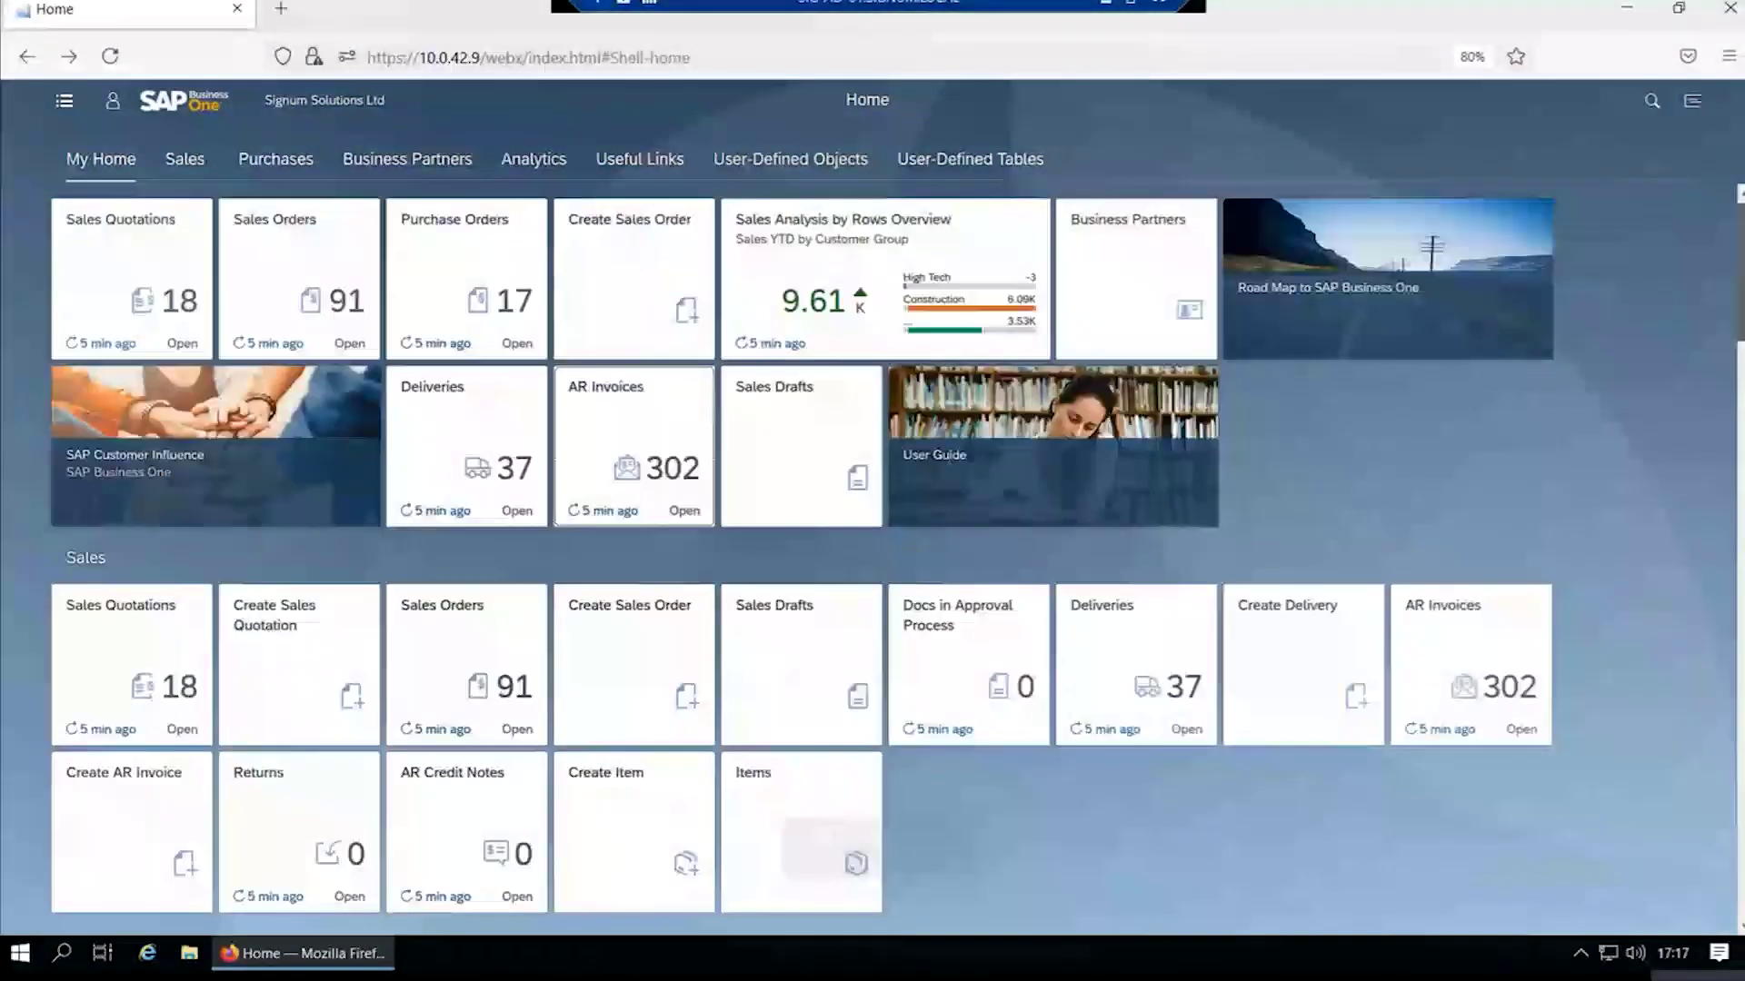